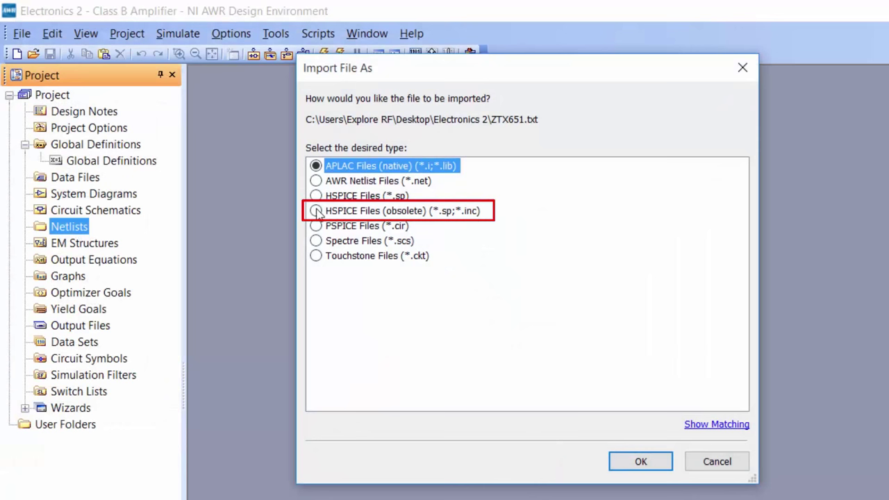
Import the ZTX651.txt netlist as HSPICE Files (obsolete), swapping the first two nodes of the top-level subcircuit.
{"action": "left_click", "coordinate": [316, 211]}
{"action": "left_click", "coordinate": [642, 462]}
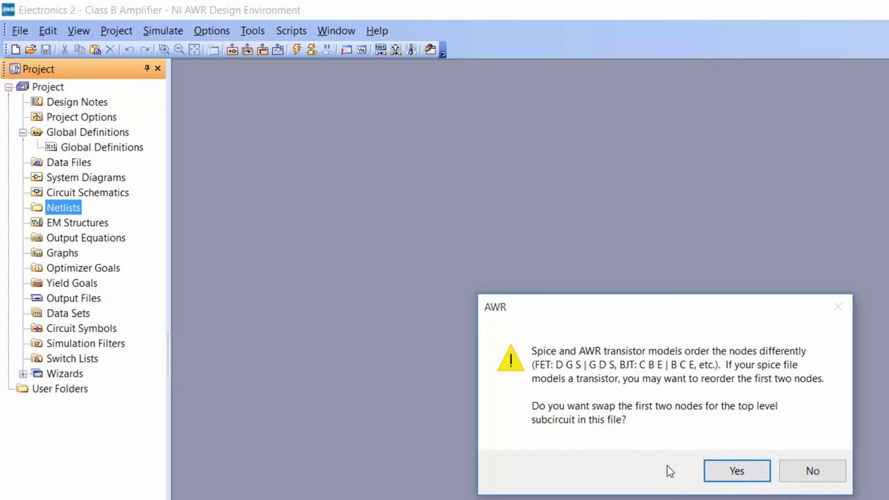
{"action": "left_click", "coordinate": [734, 470]}
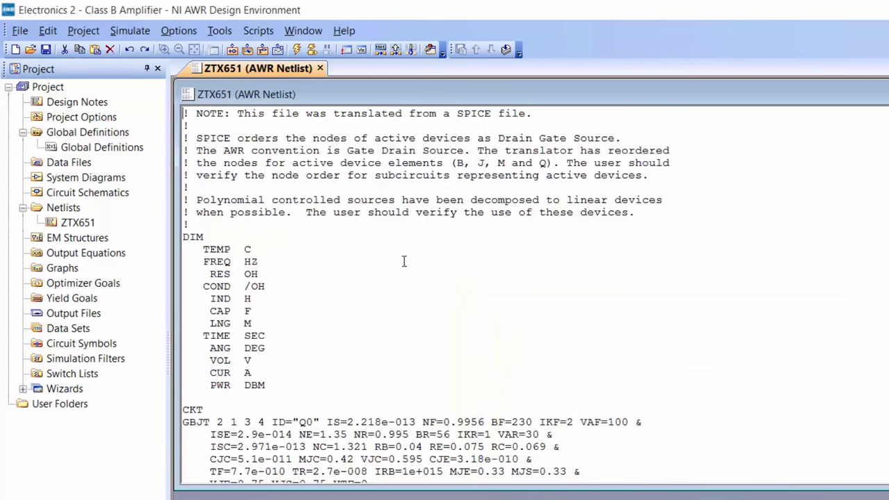
Import the ZTX751 netlist from the Electronics 2 folder as HSPICE Files (obsolete), swapping its first two nodes.
{"action": "right_click", "coordinate": [72, 213]}
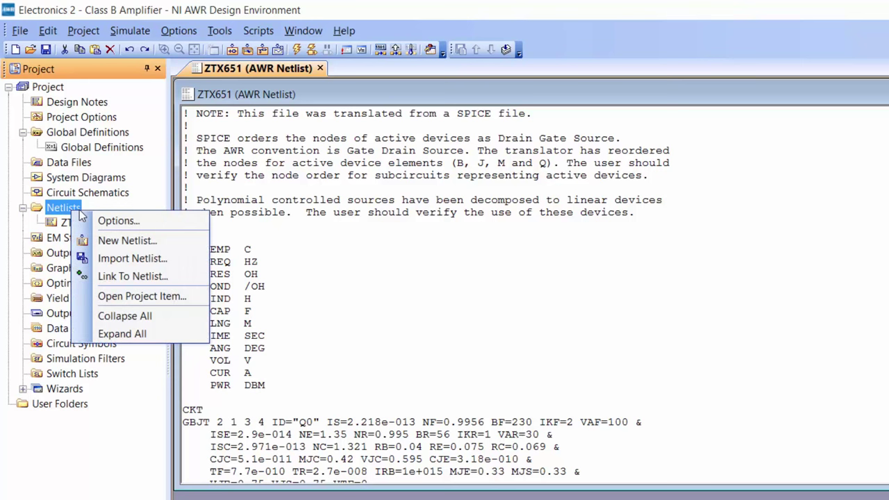
{"action": "left_click", "coordinate": [128, 256]}
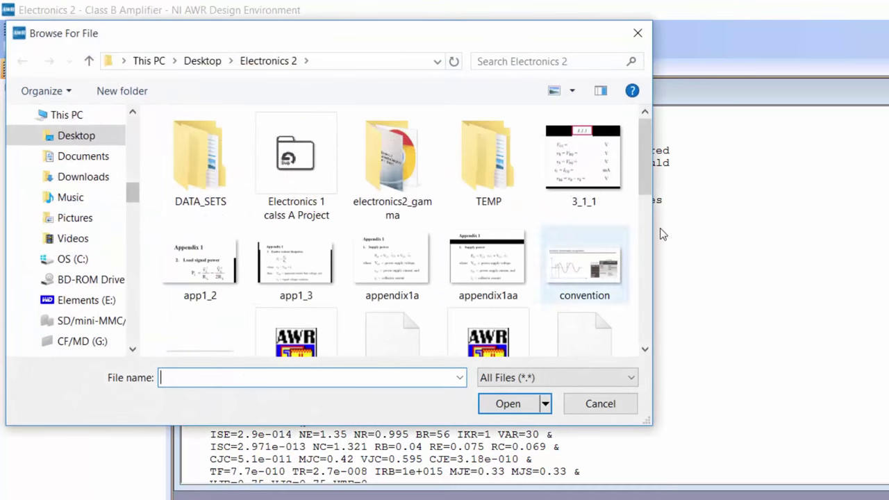
{"action": "left_click_drag", "start_coordinate": [645, 177], "coordinate": [651, 334]}
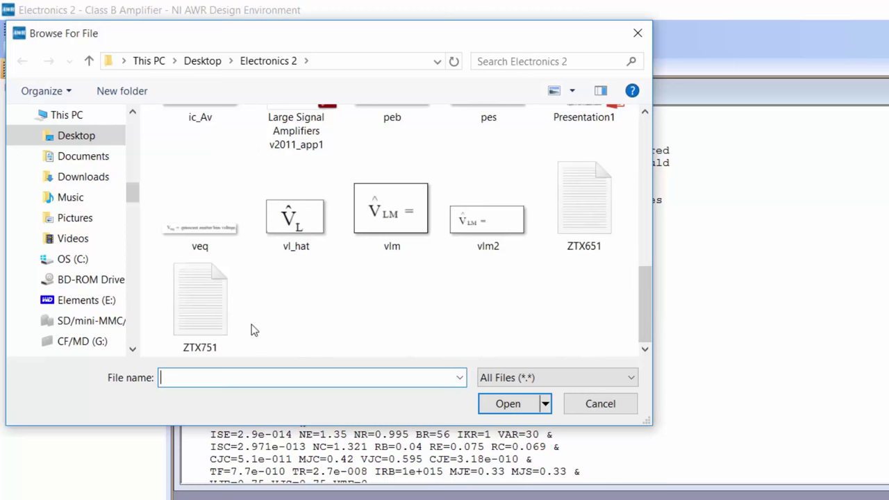
{"action": "left_click", "coordinate": [227, 306]}
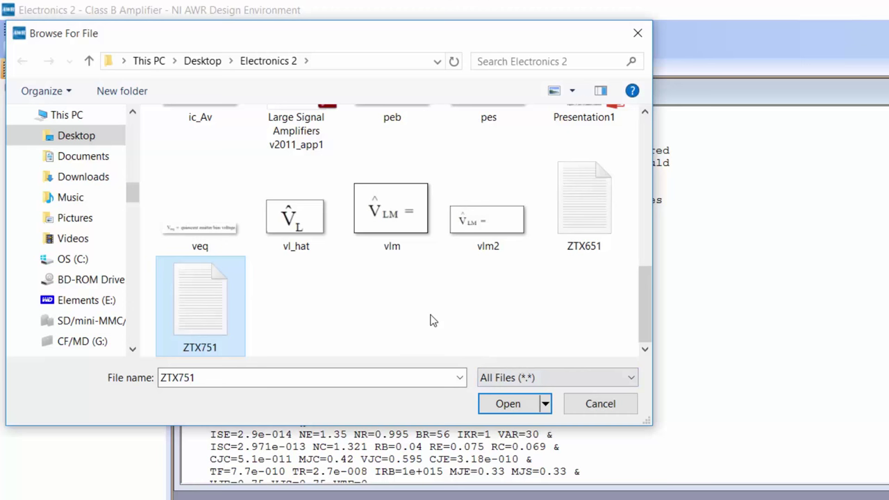
{"action": "left_click", "coordinate": [508, 404]}
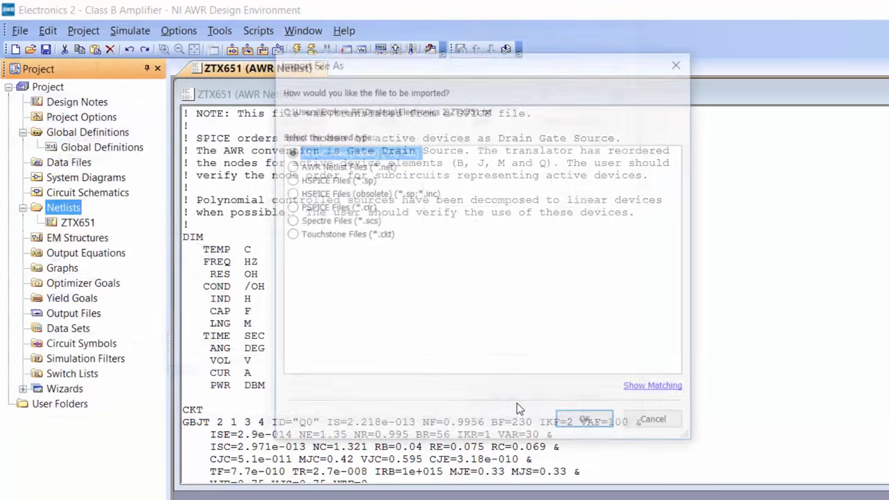
{"action": "left_click", "coordinate": [290, 194]}
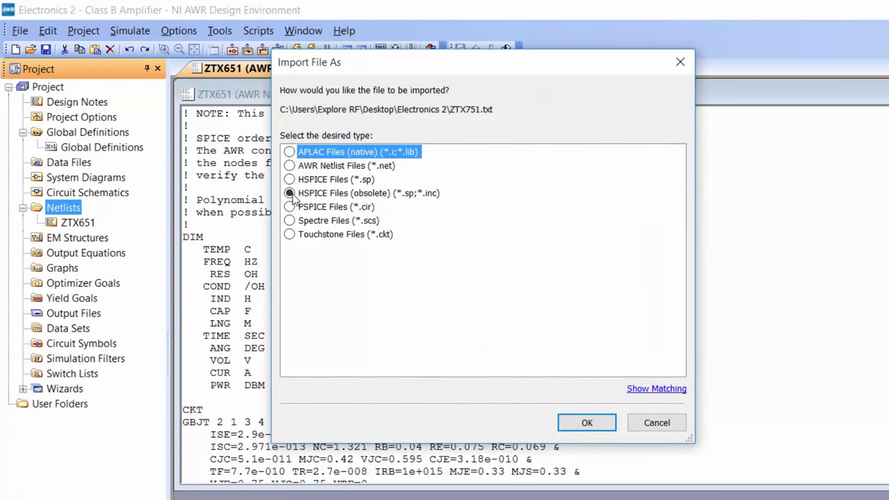
{"action": "left_click", "coordinate": [584, 425]}
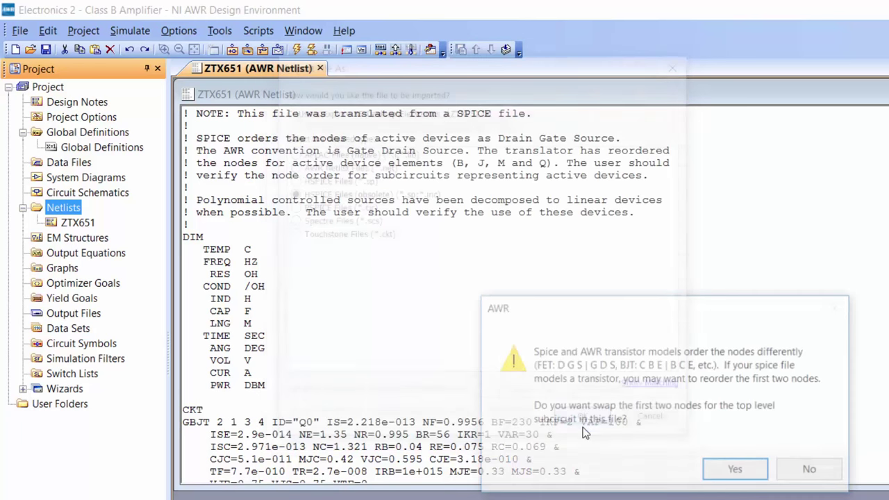
{"action": "left_click", "coordinate": [750, 475]}
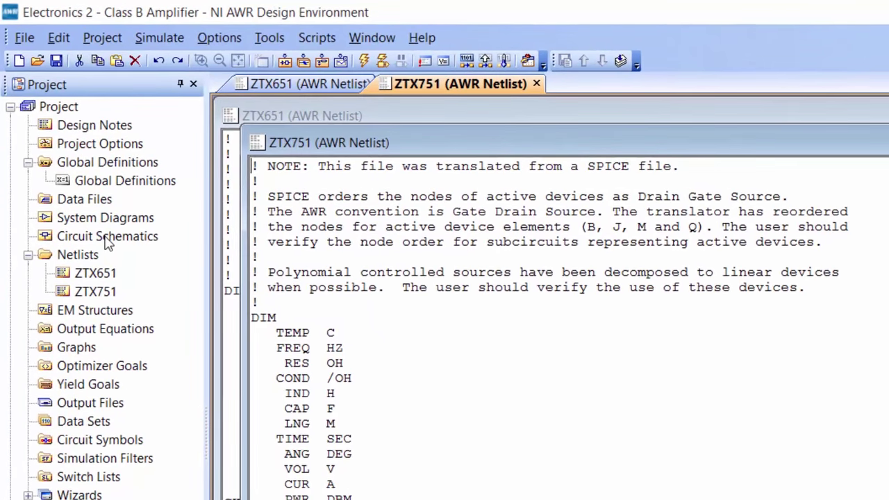
Create a new circuit schematic named "IV Curves NPN".
{"action": "left_click", "coordinate": [88, 195]}
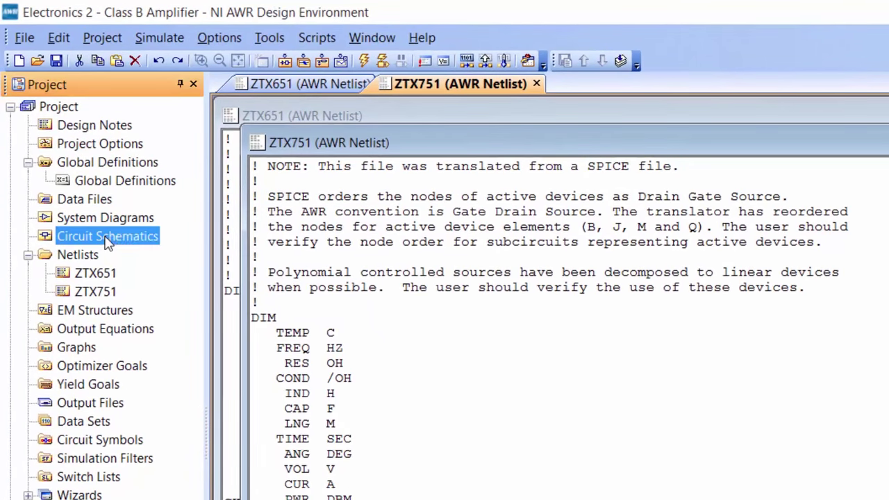
{"action": "right_click", "coordinate": [107, 239]}
{"action": "left_click", "coordinate": [153, 273]}
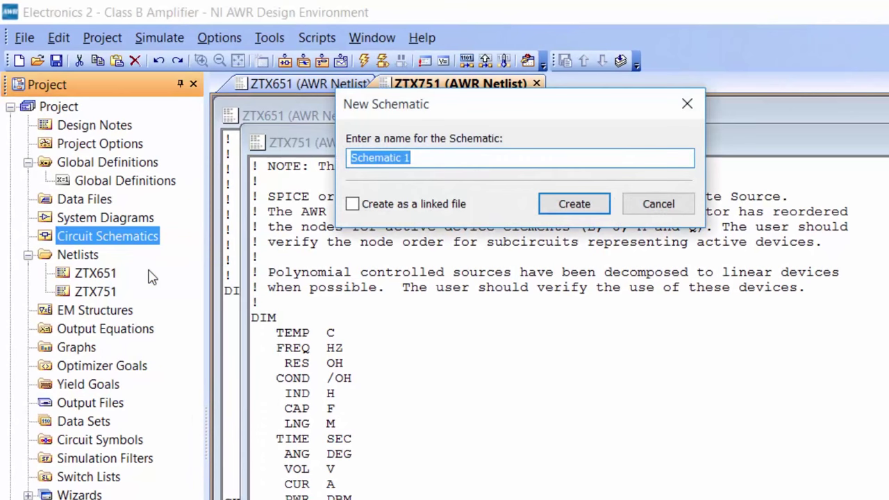
{"action": "type", "text": "IV Curves"}
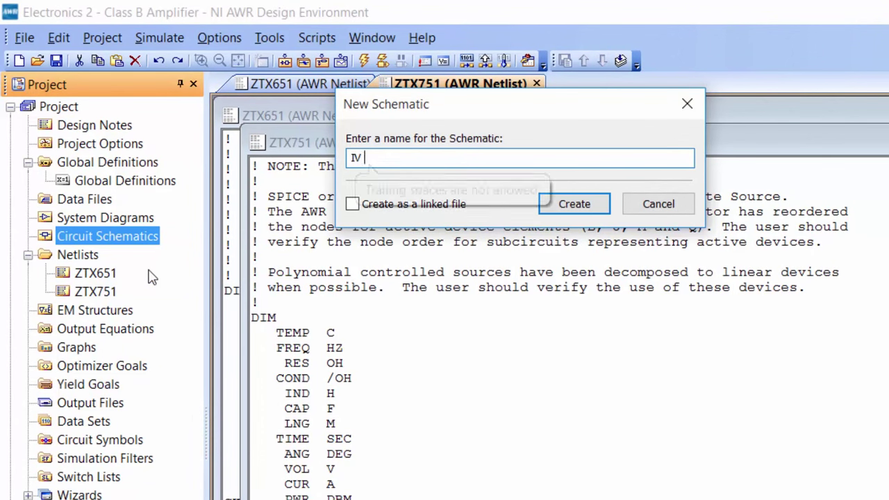
{"action": "type", "text": " NPN"}
{"action": "key", "text": "Return"}
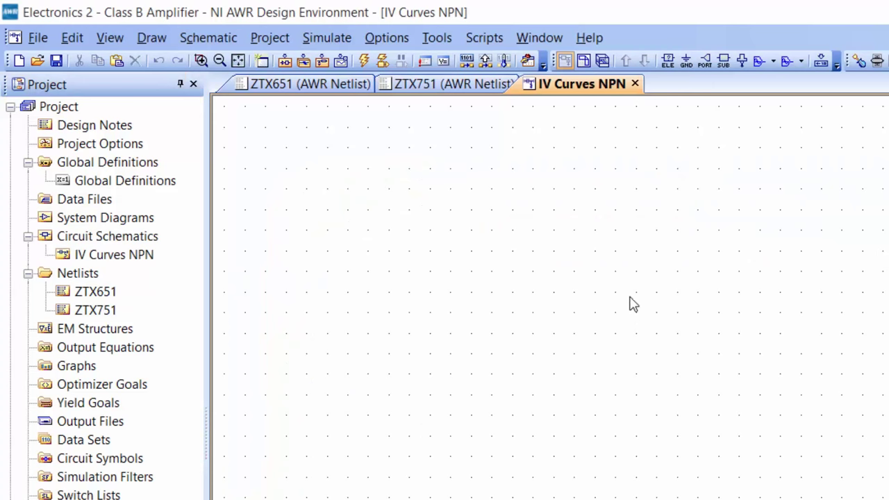
Place the ZTX651 netlist as a subcircuit with normal grounding in the IV Curves NPN schematic.
{"action": "key", "text": "ctrl+k"}
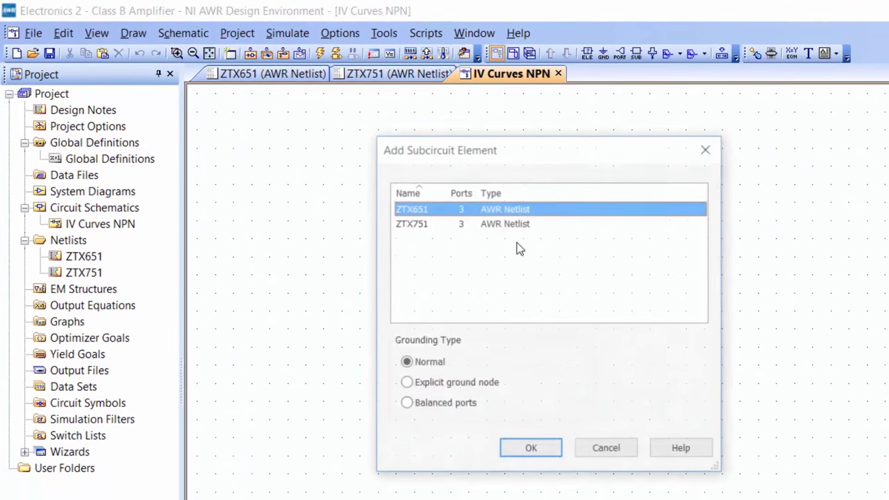
{"action": "double_click", "coordinate": [563, 208]}
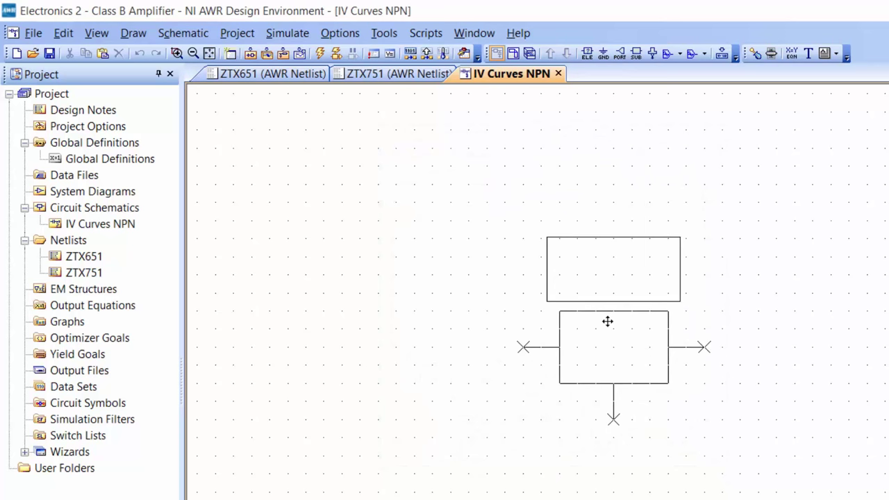
{"action": "left_click", "coordinate": [608, 321]}
{"action": "right_click", "coordinate": [606, 335]}
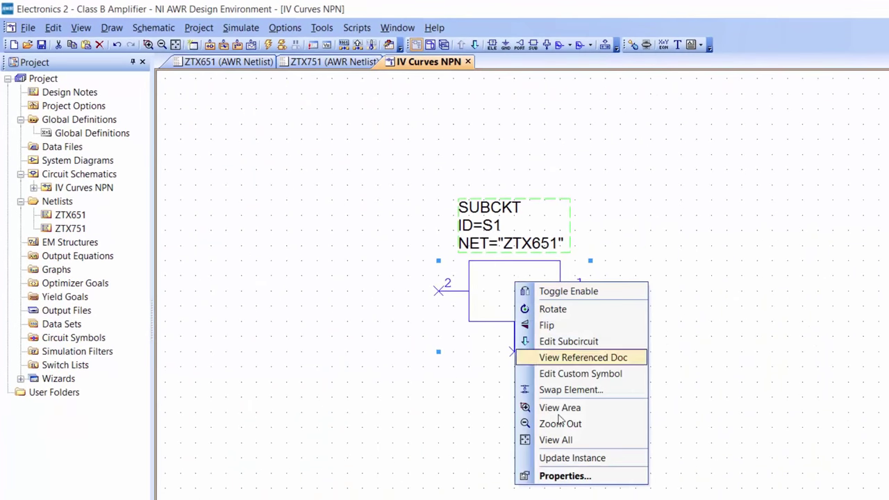
{"action": "left_click", "coordinate": [571, 484]}
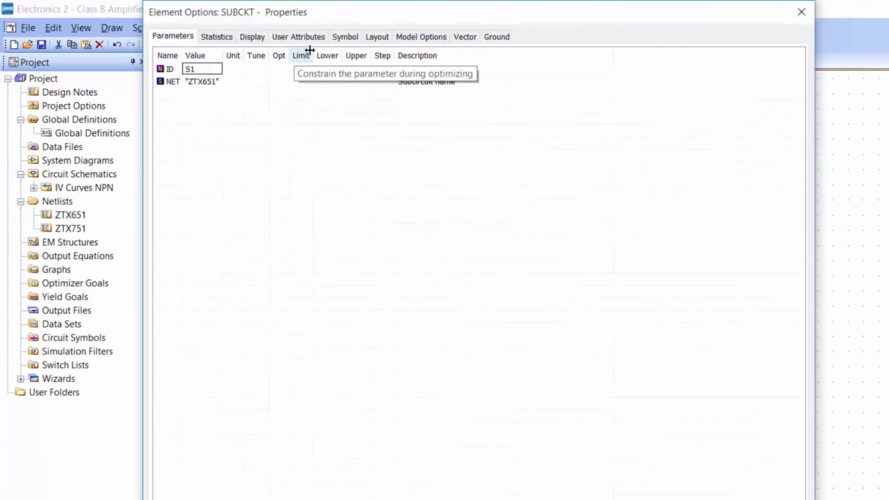
{"action": "left_click", "coordinate": [343, 42]}
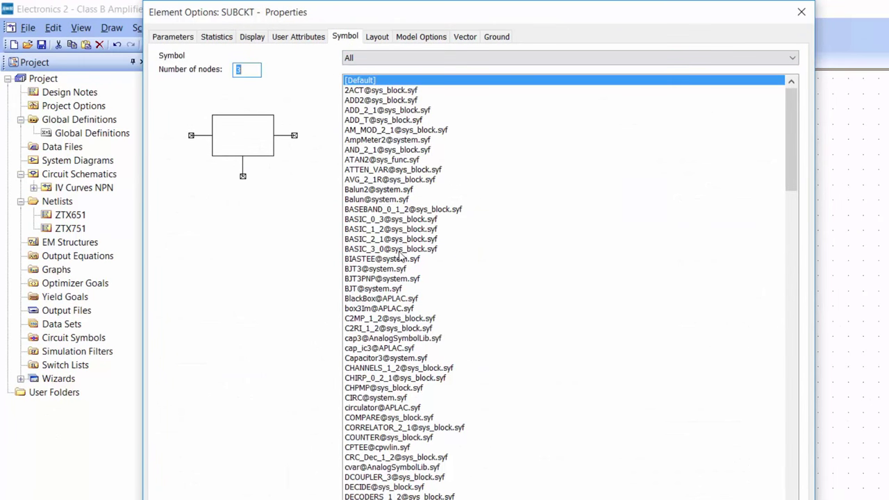
{"action": "left_click", "coordinate": [391, 271]}
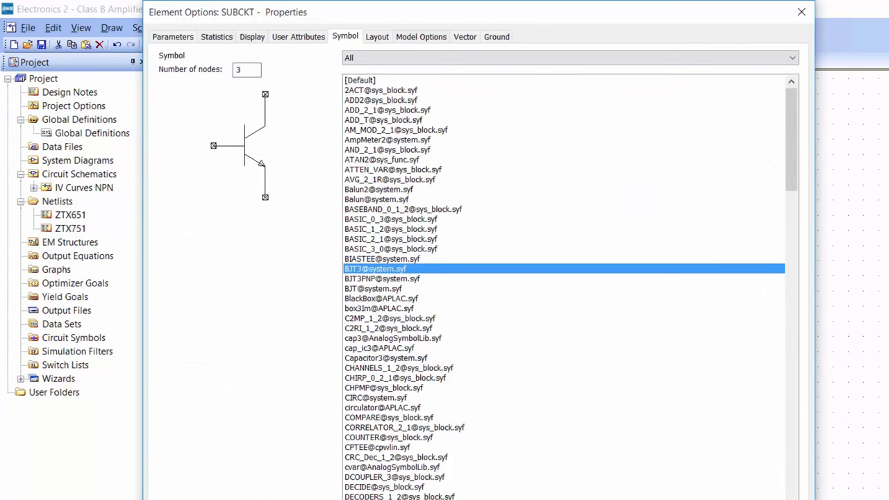
{"action": "key", "text": "Return"}
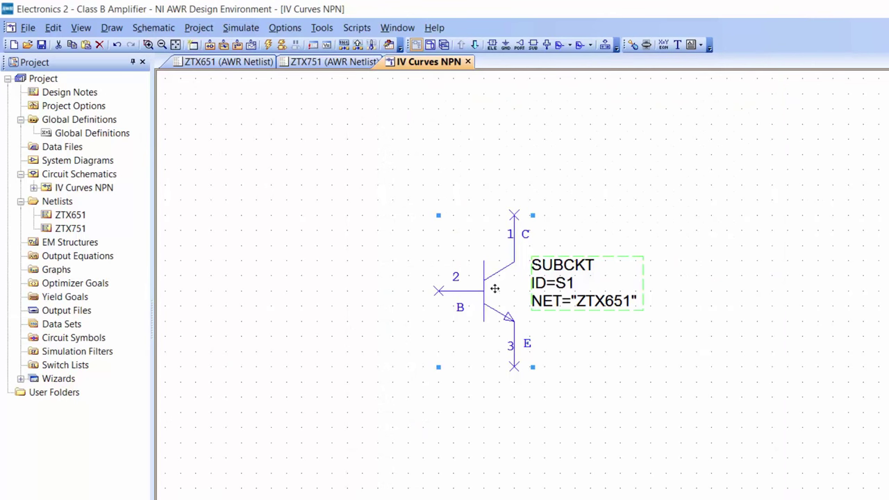
{"action": "left_click_drag", "start_coordinate": [494, 288], "coordinate": [692, 304]}
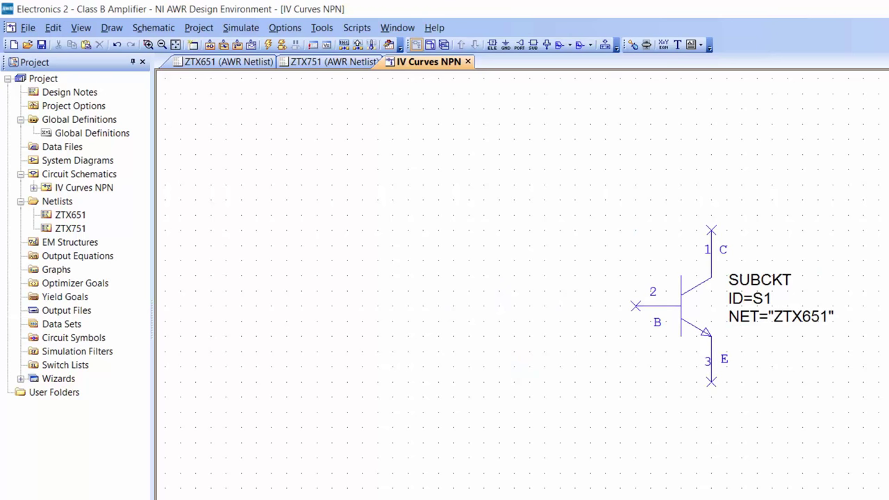
Add an IVCURVEI curve tracer element to the schematic, below and left of the transistor.
{"action": "key", "text": "ctrl+l"}
{"action": "type", "text": "ivcurvei"}
{"action": "key", "text": "Return"}
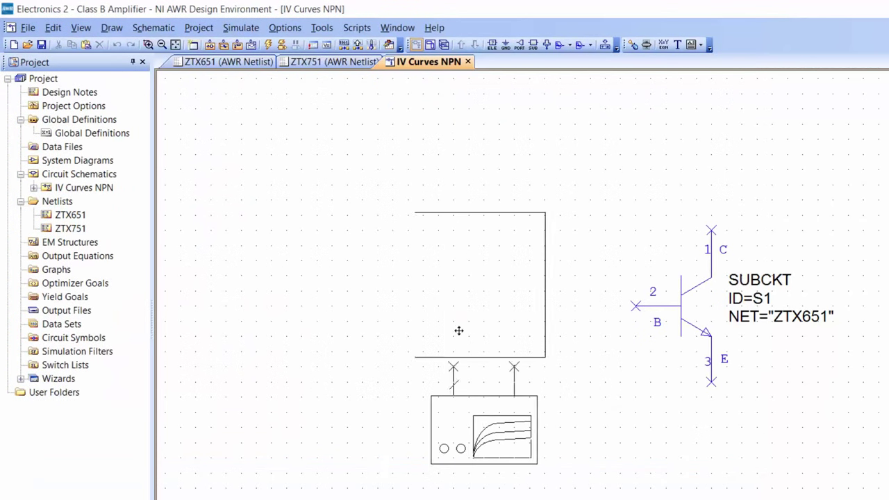
{"action": "left_click", "coordinate": [431, 334]}
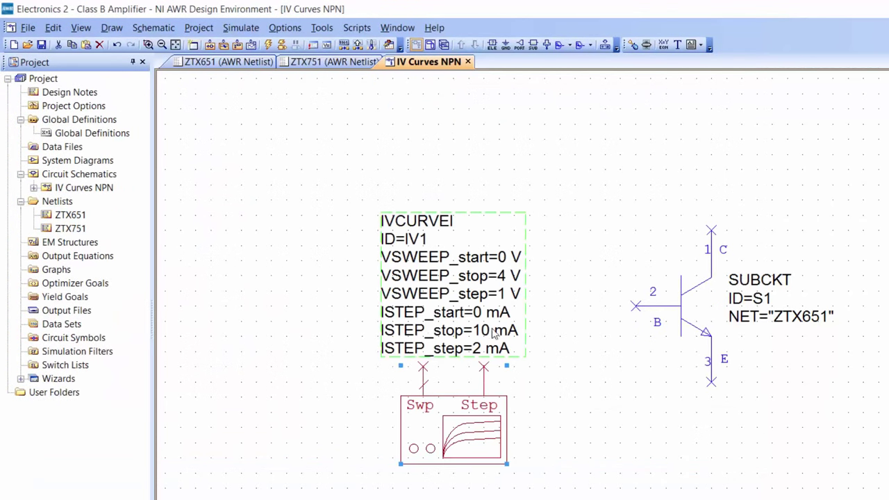
Wire the curve tracer's Step terminal to the transistor's base and its Swp terminal to the collector.
{"action": "left_click", "coordinate": [484, 366]}
{"action": "left_click", "coordinate": [635, 305]}
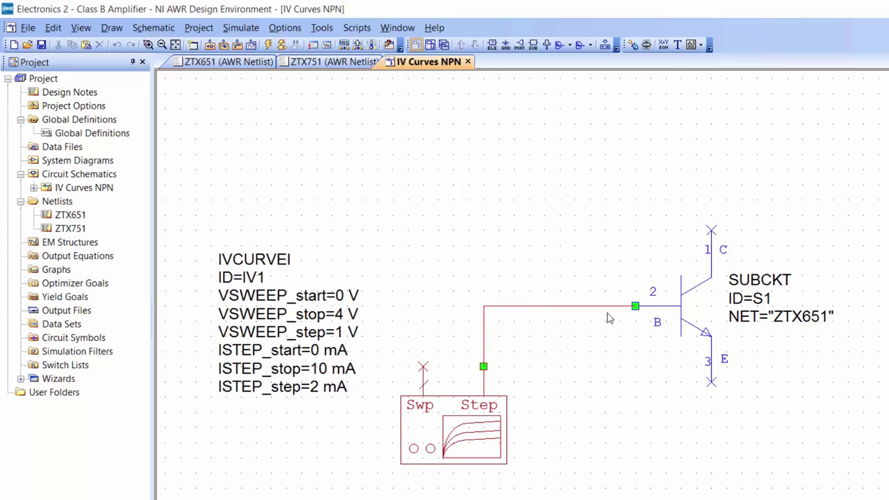
{"action": "left_click", "coordinate": [424, 368]}
{"action": "left_click", "coordinate": [710, 230]}
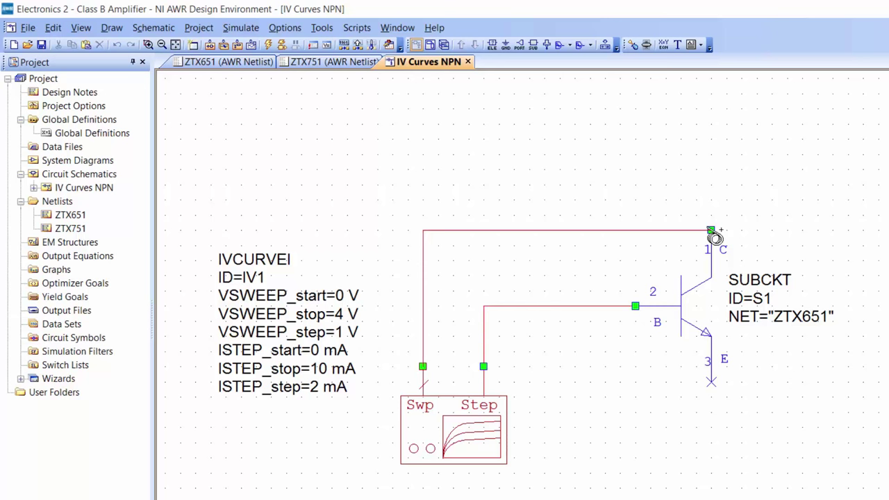
Ground the transistor's emitter and move the IVCURVEI parameter text slightly closer to the curve tracer's wiring.
{"action": "left_click", "coordinate": [506, 44]}
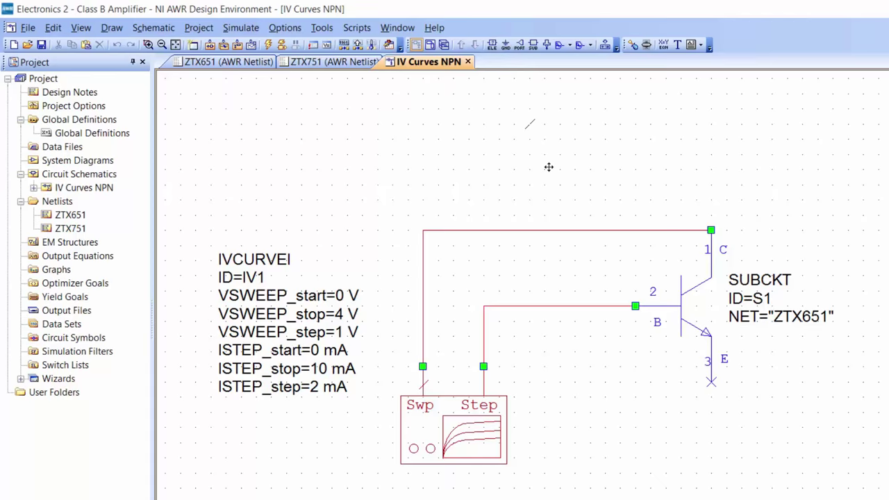
{"action": "left_click", "coordinate": [710, 382]}
{"action": "left_click_drag", "start_coordinate": [101, 264], "coordinate": [134, 250]}
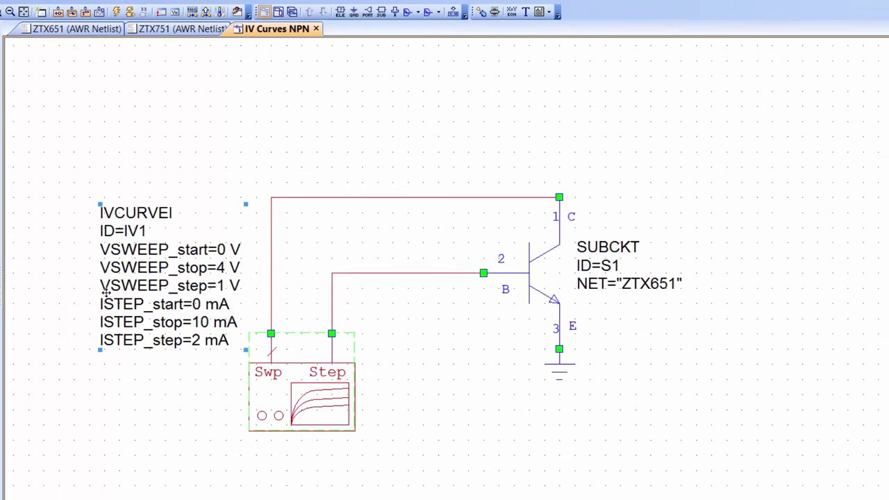
Set the curve tracer's VSWEEP_stop to 12 V and VSWEEP_step to 0.1 V.
{"action": "double_click", "coordinate": [221, 268]}
{"action": "type", "text": "12"}
{"action": "left_click", "coordinate": [198, 382]}
{"action": "double_click", "coordinate": [221, 287]}
{"action": "type", "text": "0.1"}
{"action": "key", "text": "Return"}
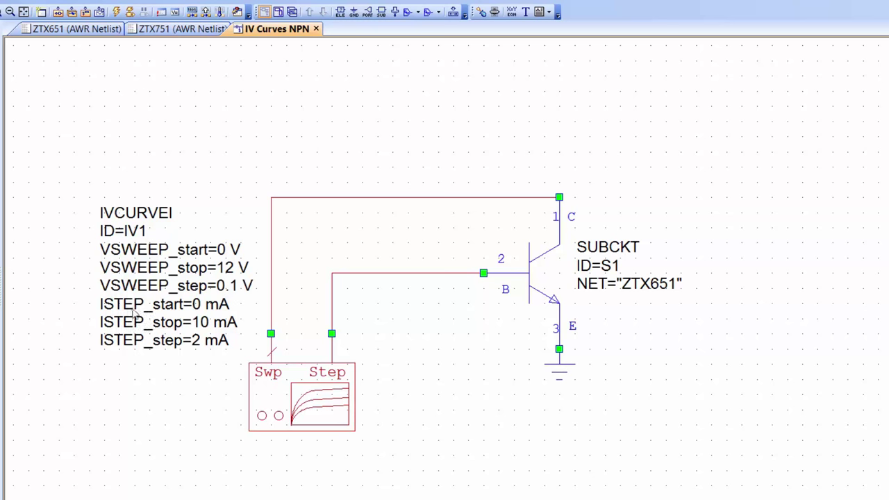
{"action": "double_click", "coordinate": [201, 321]}
{"action": "type", "text": "0"}
{"action": "left_click", "coordinate": [184, 371]}
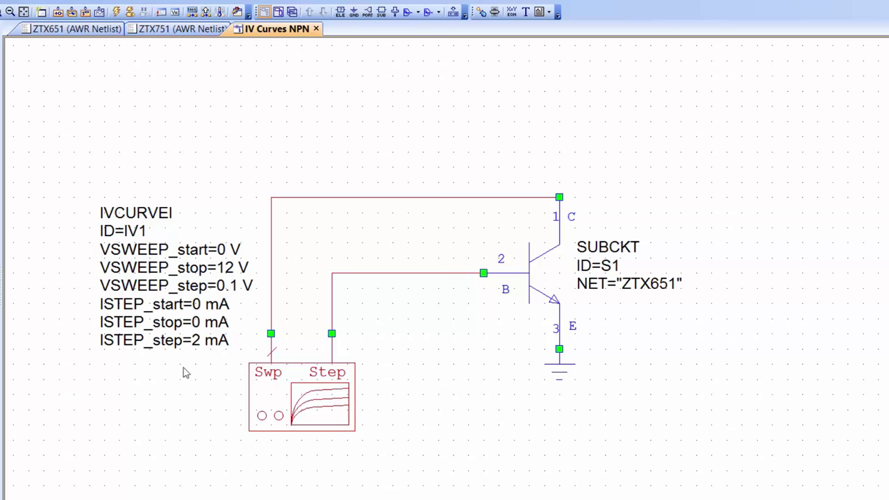
Set the curve tracer's ISTEP_stop to 0.5 mA and ISTEP_step to 0.1 mA.
{"action": "left_click", "coordinate": [197, 321]}
{"action": "left_click", "coordinate": [198, 322]}
{"action": "type", "text": "0.5"}
{"action": "key", "text": "Return"}
{"action": "left_click", "coordinate": [200, 341]}
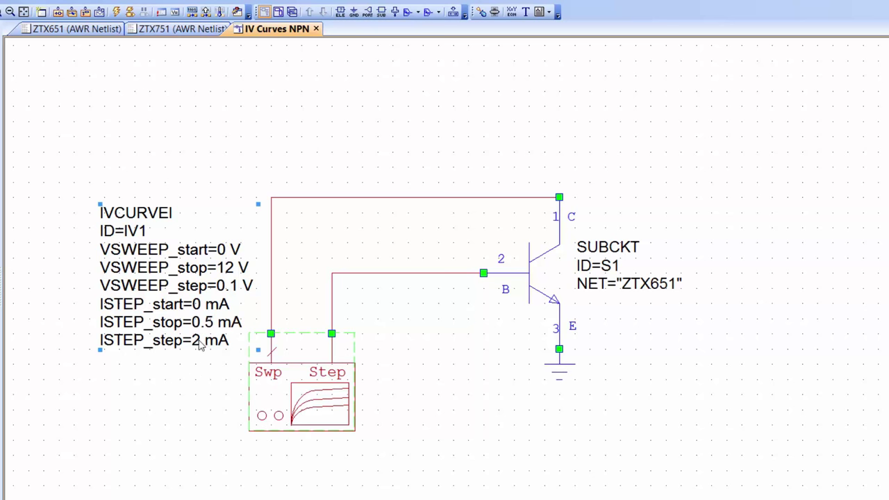
{"action": "left_click", "coordinate": [200, 341]}
{"action": "type", "text": "0.1"}
{"action": "key", "text": "Return"}
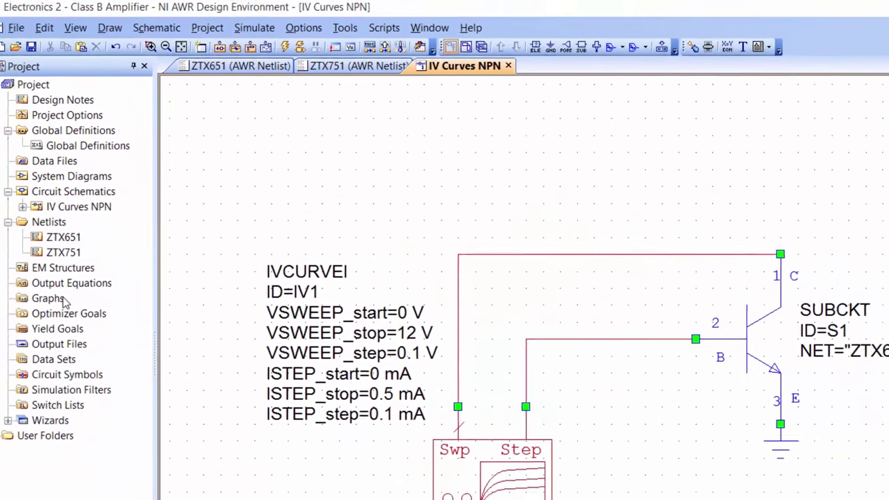
Create a new rectangular graph named "IV Characteristic NPN".
{"action": "left_click", "coordinate": [63, 298]}
{"action": "right_click", "coordinate": [62, 299]}
{"action": "left_click", "coordinate": [143, 310]}
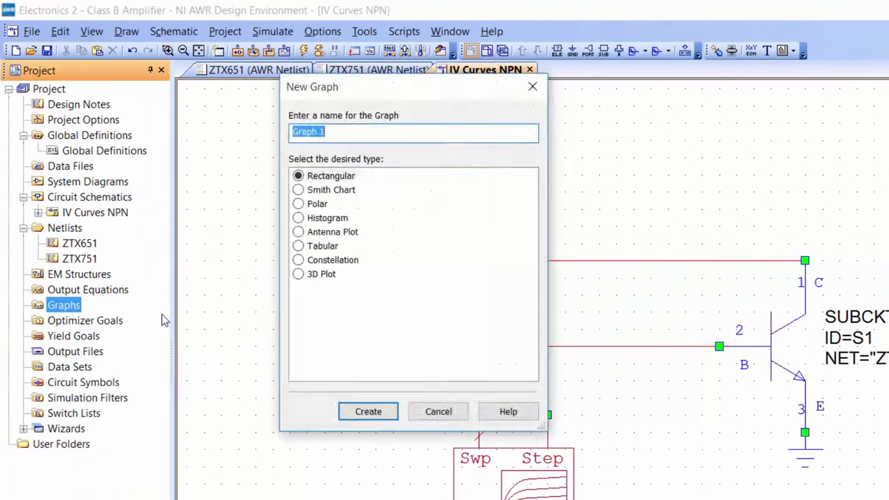
{"action": "type", "text": "IV Characteristic"}
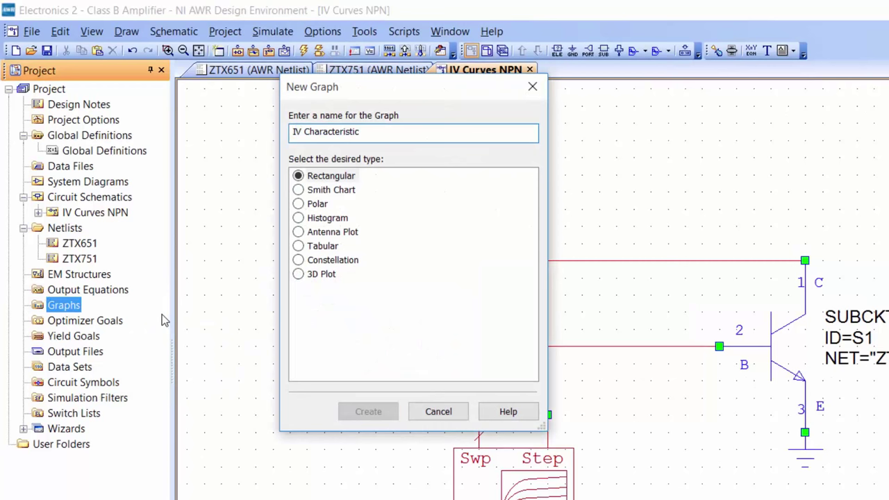
{"action": "type", "text": " NPN"}
{"action": "key", "text": "Return"}
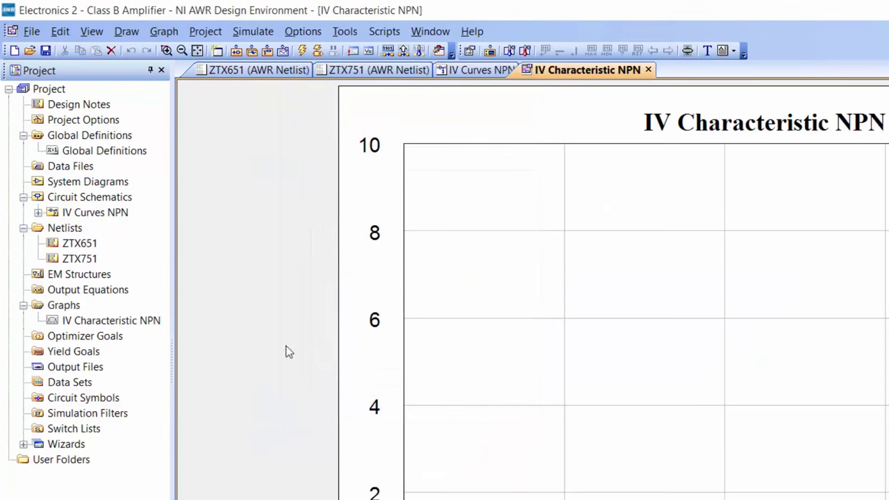
Add the nonlinear current measurement IVCurve for the IV Curves NPN schematic to the graph and run the simulation.
{"action": "right_click", "coordinate": [475, 219]}
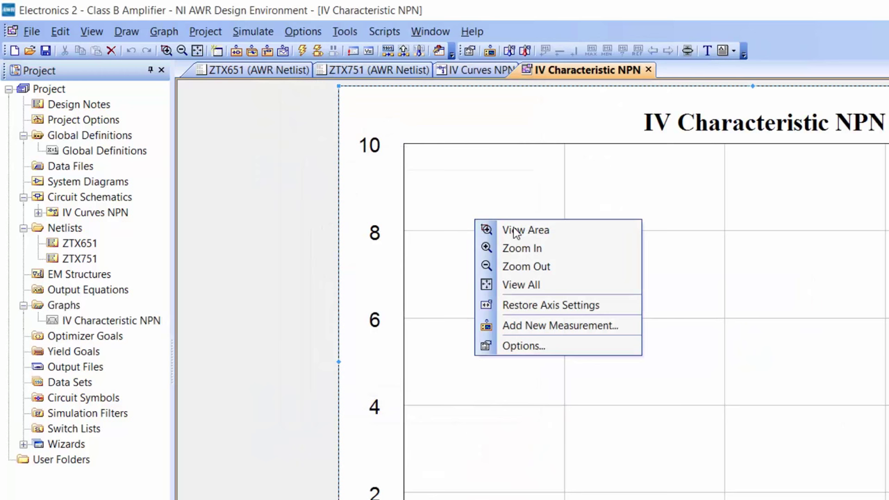
{"action": "left_click", "coordinate": [543, 324]}
{"action": "left_click", "coordinate": [261, 127]}
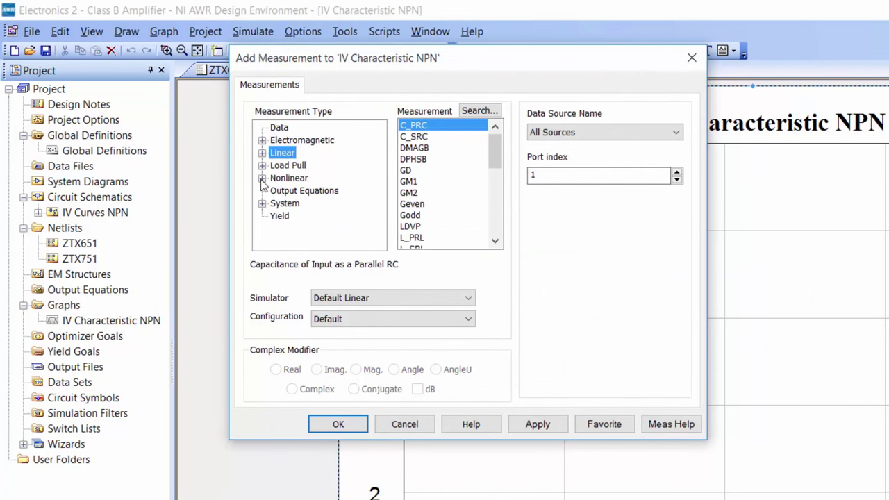
{"action": "left_click", "coordinate": [262, 178]}
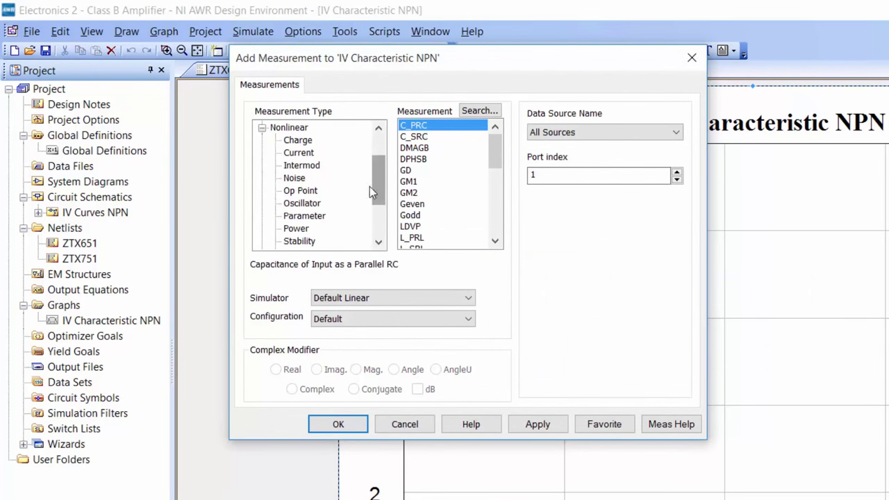
{"action": "left_click", "coordinate": [305, 153]}
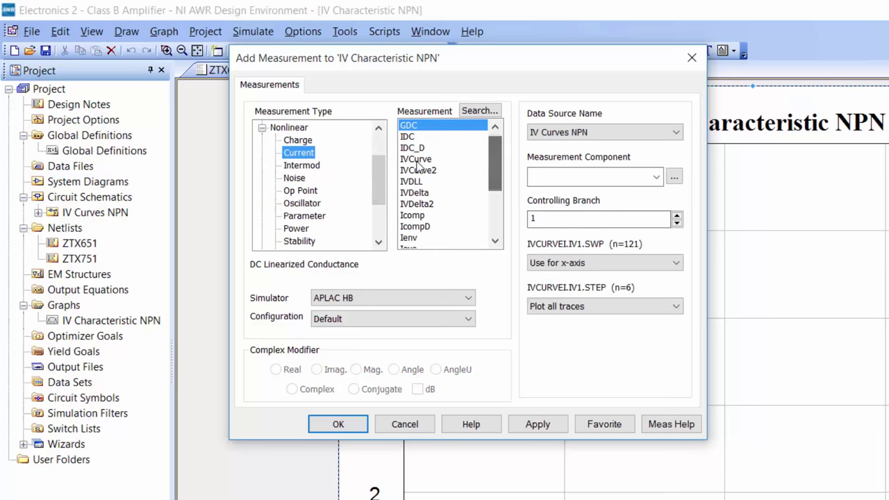
{"action": "left_click", "coordinate": [417, 160]}
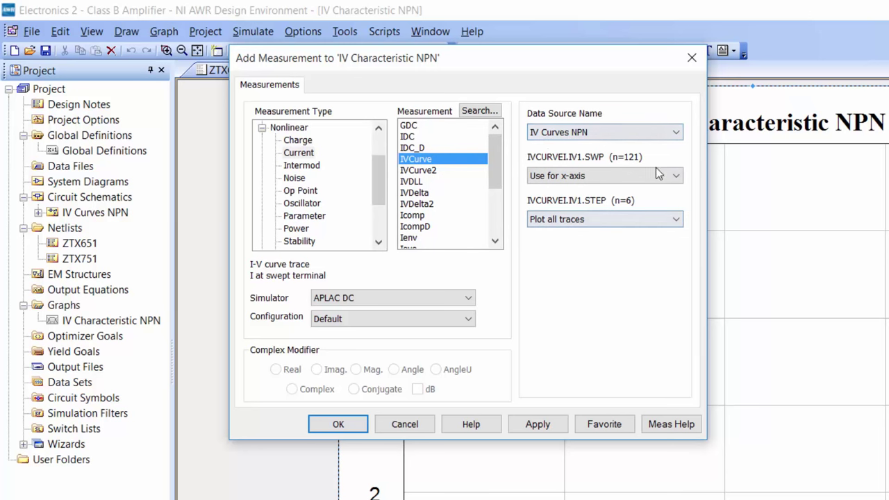
{"action": "left_click", "coordinate": [539, 425]}
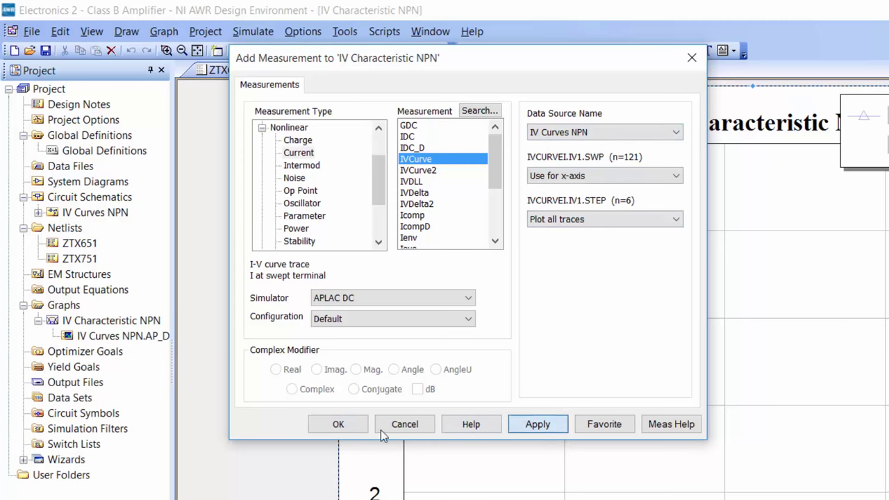
{"action": "left_click", "coordinate": [338, 424]}
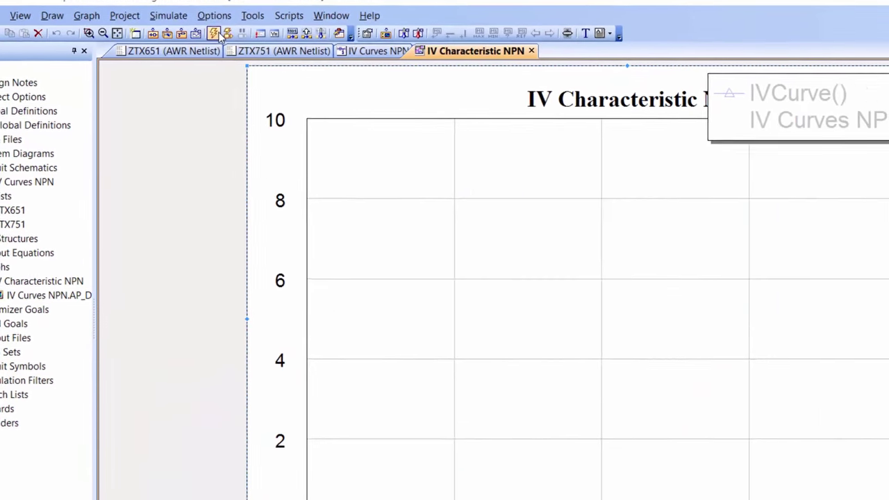
{"action": "left_click", "coordinate": [302, 51]}
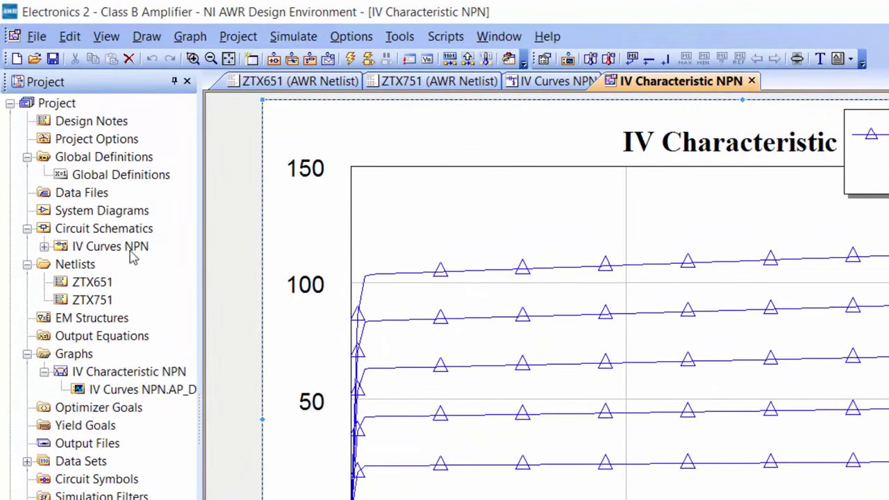
Duplicate the IV Curves NPN schematic and rename the copy "IV Curves PNP".
{"action": "right_click", "coordinate": [132, 251]}
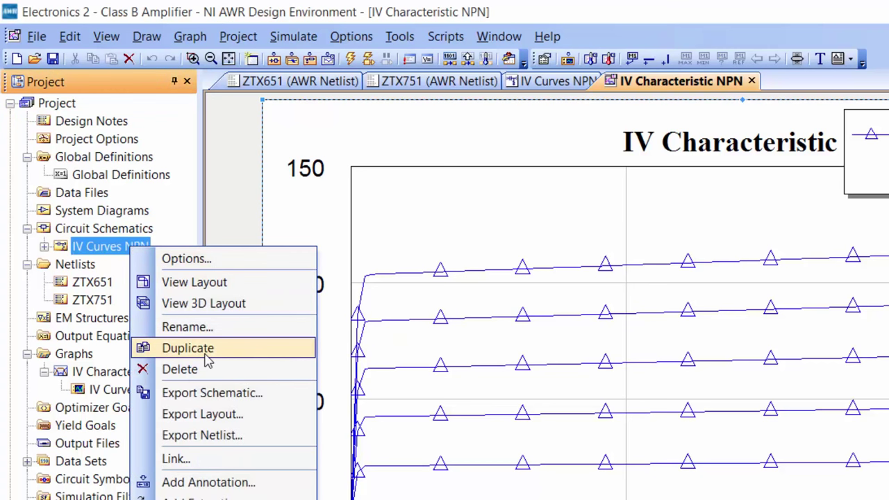
{"action": "left_click", "coordinate": [90, 257]}
{"action": "left_click_drag", "start_coordinate": [90, 250], "coordinate": [90, 234]}
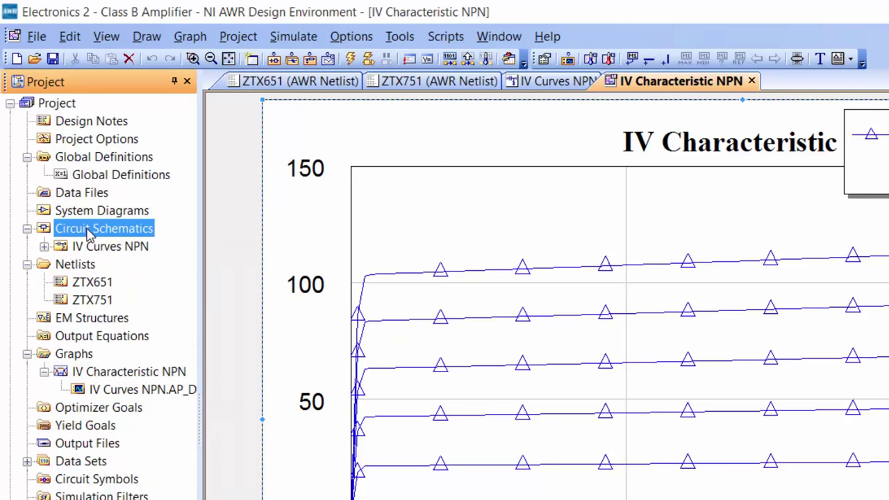
{"action": "right_click", "coordinate": [118, 267]}
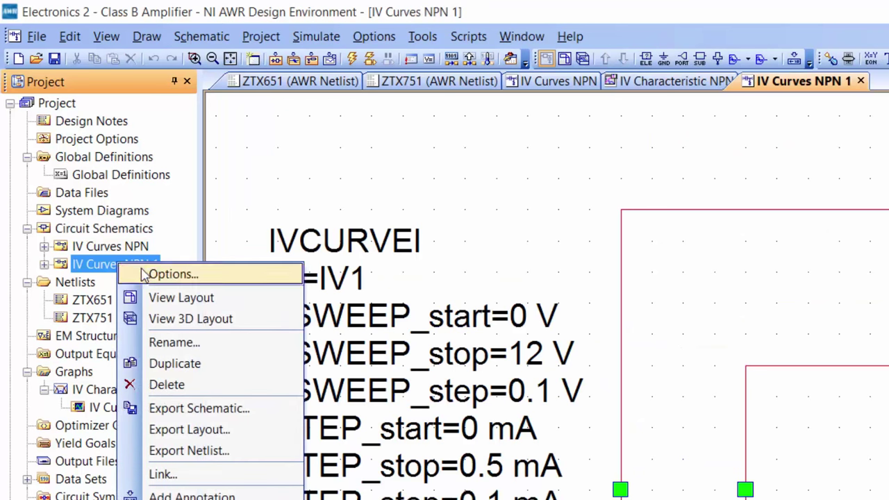
{"action": "left_click", "coordinate": [177, 342]}
{"action": "left_click", "coordinate": [387, 153]}
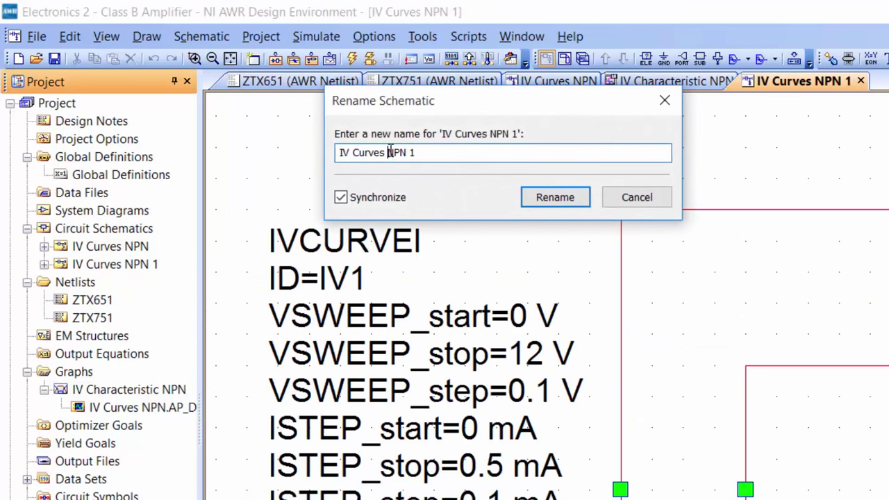
{"action": "left_click_drag", "start_coordinate": [387, 152], "coordinate": [431, 155]}
{"action": "type", "text": "PNP"}
{"action": "key", "text": "Return"}
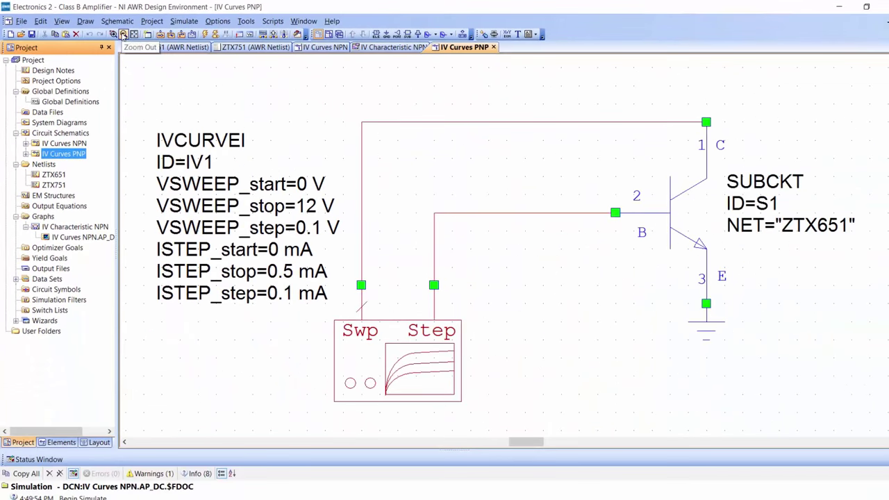
Add the ZTX751 netlist as a subcircuit in the empty area below the existing test circuit.
{"action": "left_click", "coordinate": [122, 34]}
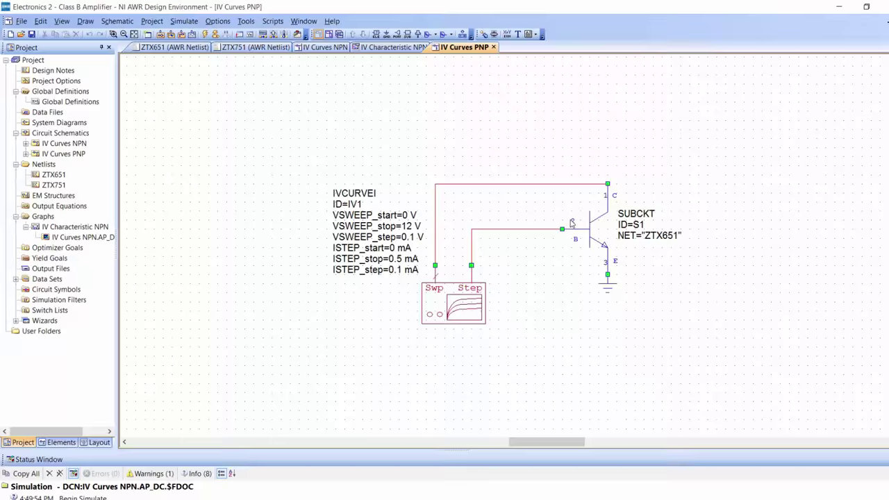
{"action": "key", "text": "ctrl+k"}
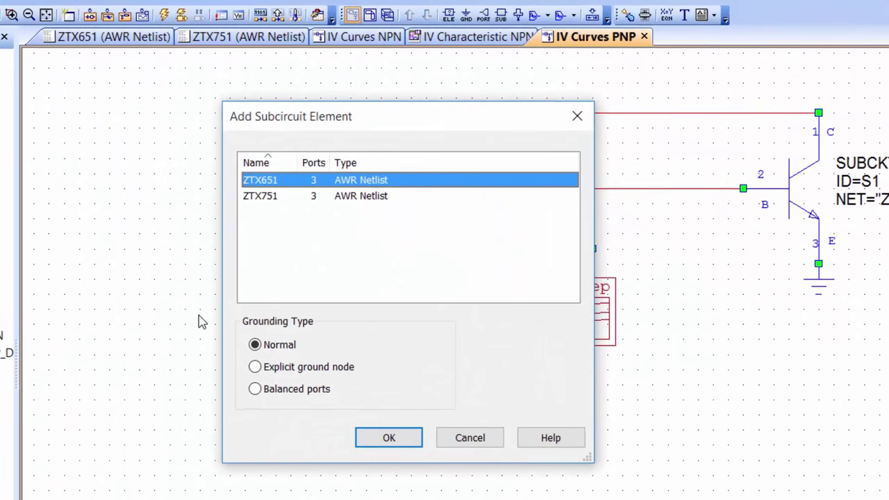
{"action": "double_click", "coordinate": [271, 198]}
{"action": "left_click", "coordinate": [757, 497]}
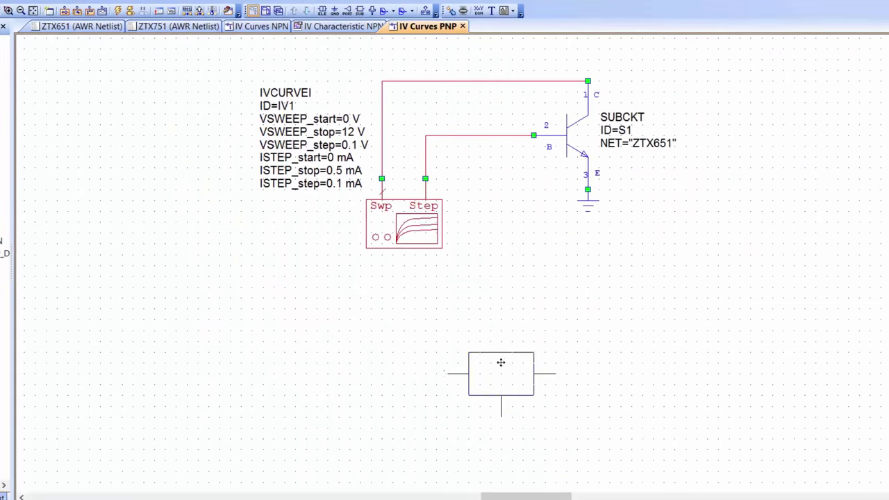
{"action": "right_click", "coordinate": [499, 360]}
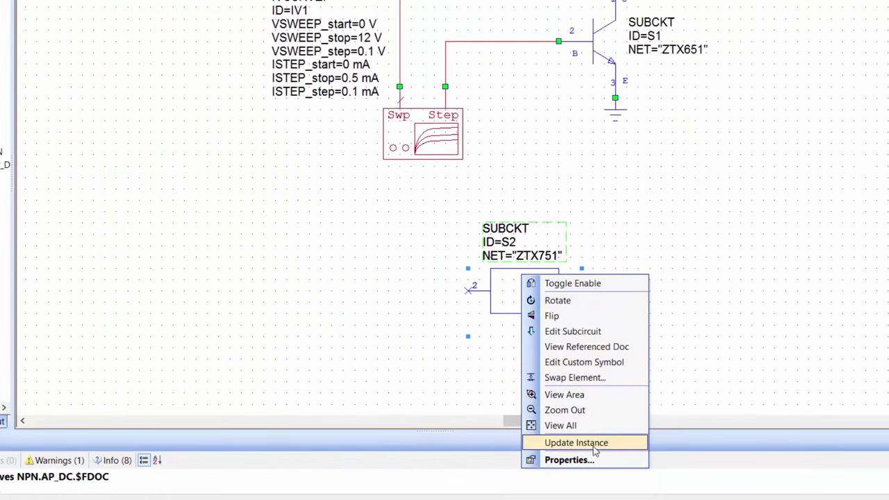
{"action": "left_click", "coordinate": [589, 461]}
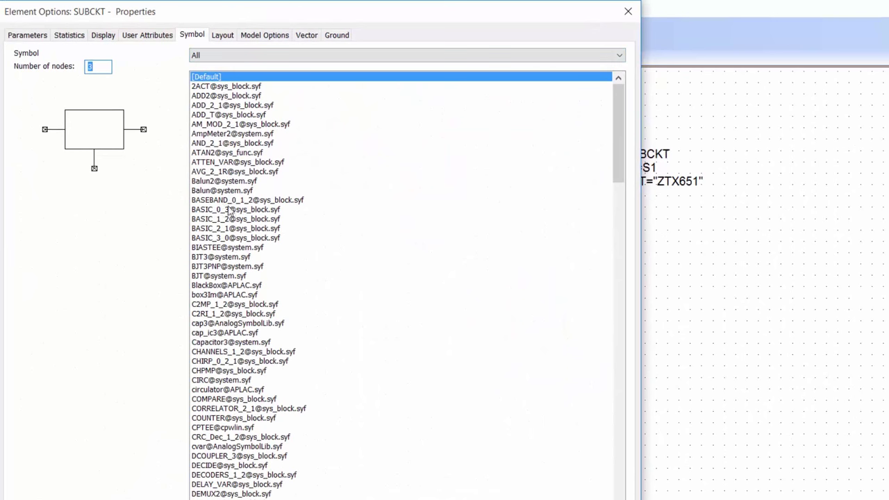
{"action": "left_click", "coordinate": [227, 268]}
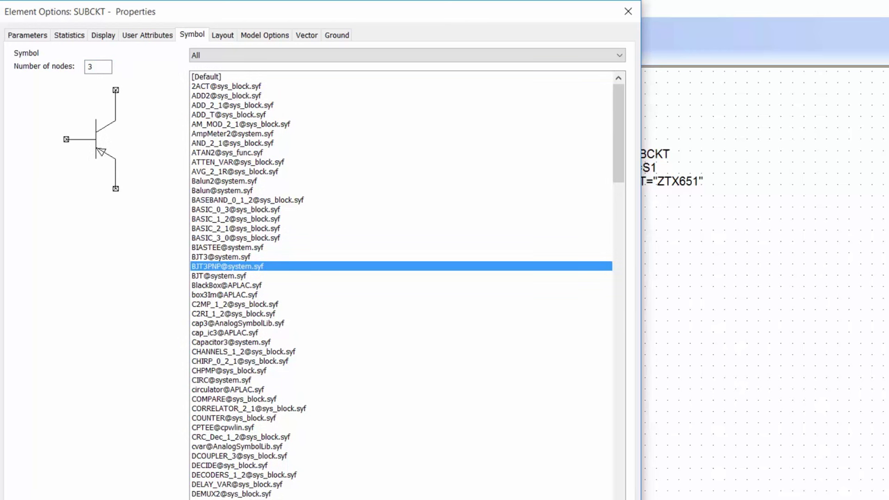
{"action": "key", "text": "Return"}
{"action": "left_click_drag", "start_coordinate": [507, 370], "coordinate": [567, 420]}
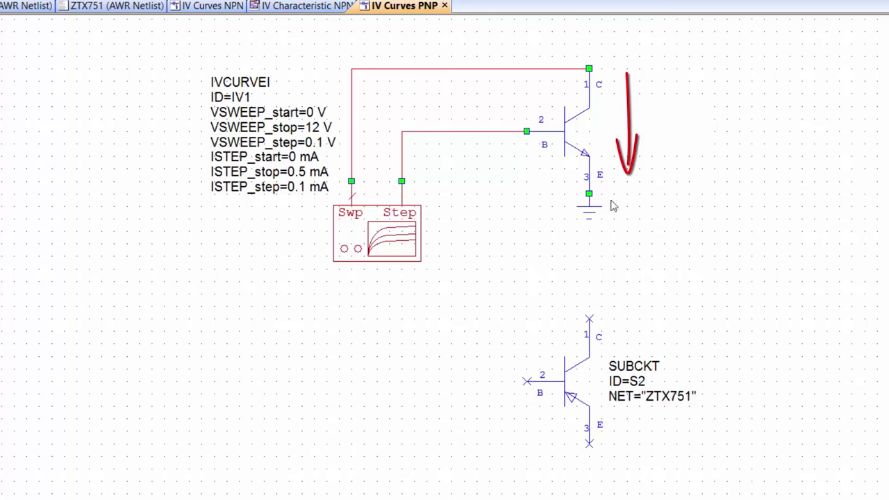
Try placing the ZTX751 transistor to the right of the ZTX651 and joining their collectors and emitters.
{"action": "mouse_move", "coordinate": [588, 141]}
{"action": "left_mouse_down"}
{"action": "mouse_move", "coordinate": [572, 160]}
{"action": "mouse_move", "coordinate": [590, 143]}
{"action": "left_mouse_up"}
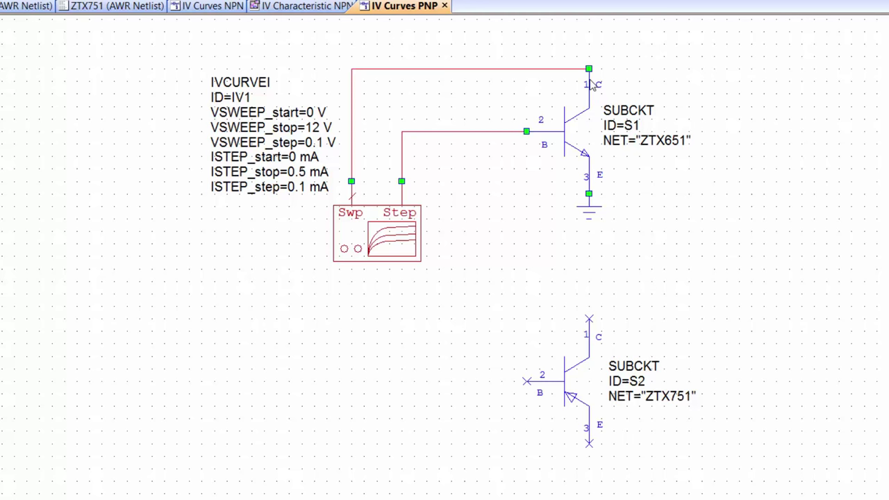
{"action": "left_click", "coordinate": [566, 374]}
{"action": "key", "text": "ctrl+c"}
{"action": "key", "text": "ctrl+v"}
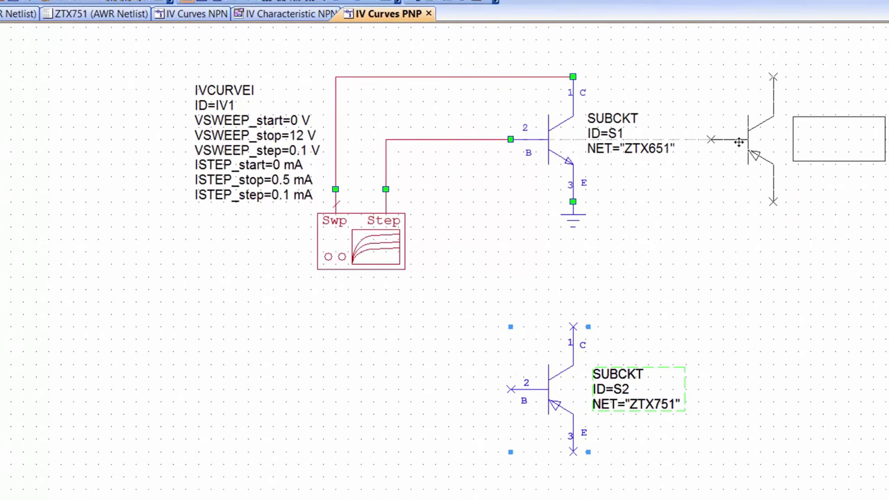
{"action": "left_click", "coordinate": [738, 140]}
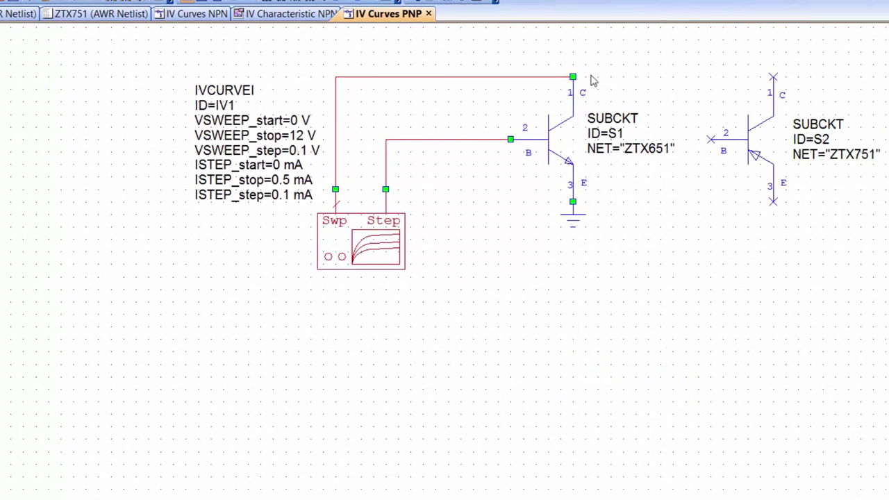
{"action": "left_click_drag", "start_coordinate": [572, 77], "coordinate": [773, 76]}
{"action": "left_click_drag", "start_coordinate": [572, 201], "coordinate": [772, 201]}
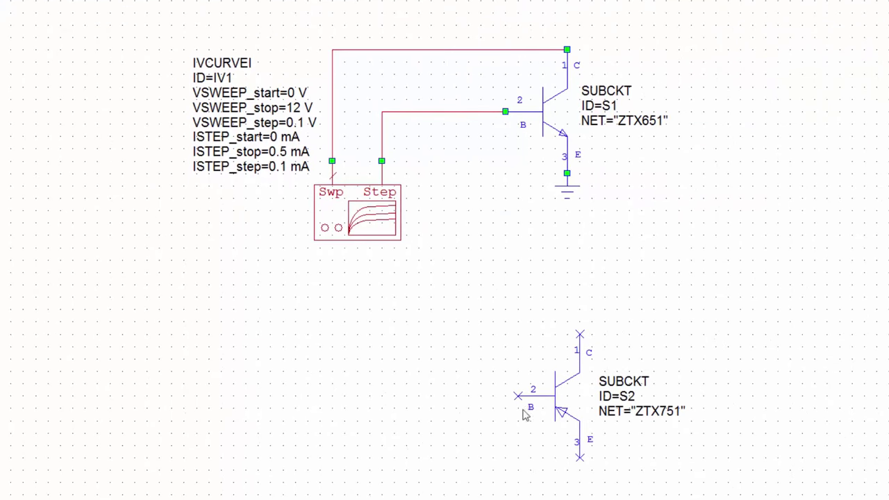
Flip the ZTX751 transistor vertically so its emitter points up, and ground its collector.
{"action": "right_click", "coordinate": [561, 383]}
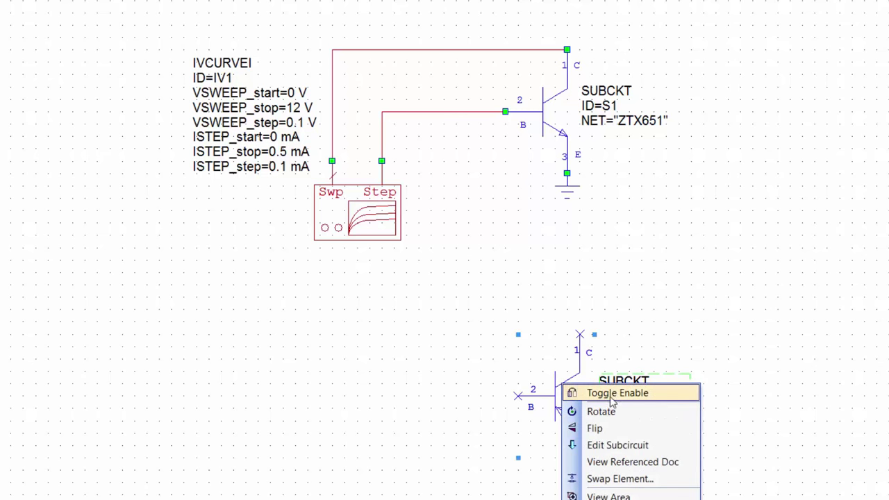
{"action": "left_click", "coordinate": [613, 427]}
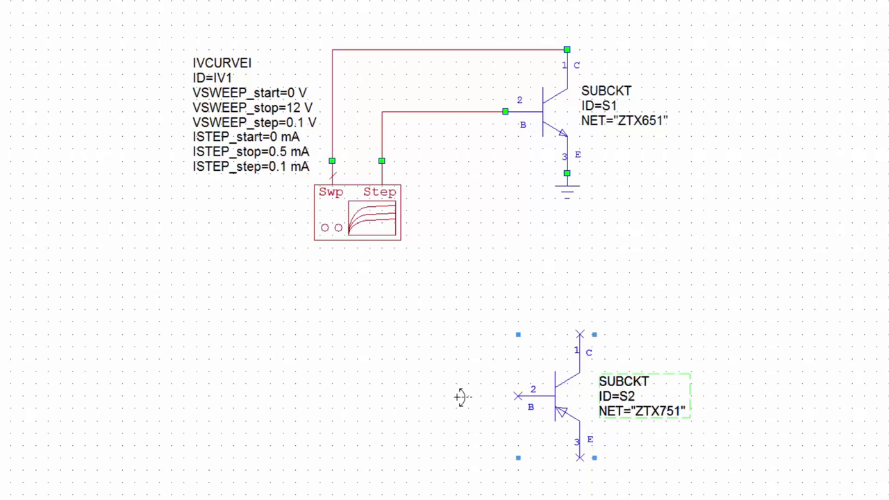
{"action": "left_click_drag", "start_coordinate": [461, 396], "coordinate": [689, 395]}
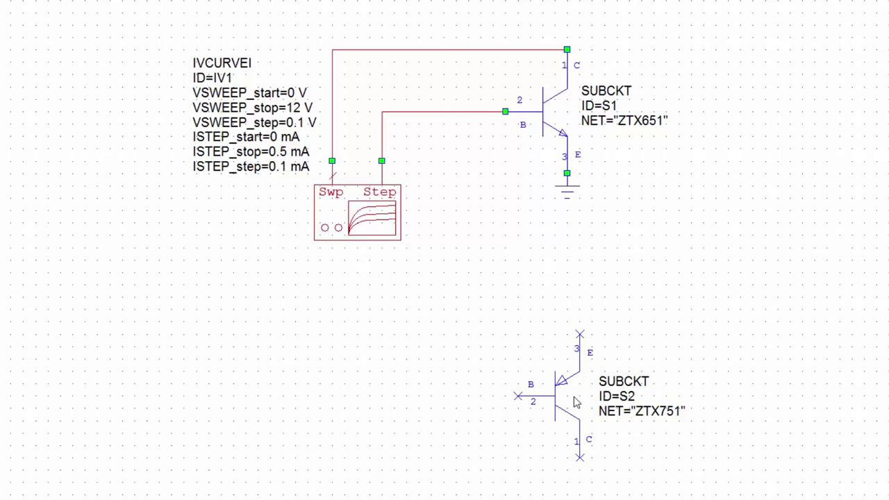
{"action": "key", "text": "ctrl+g"}
{"action": "left_click", "coordinate": [583, 465]}
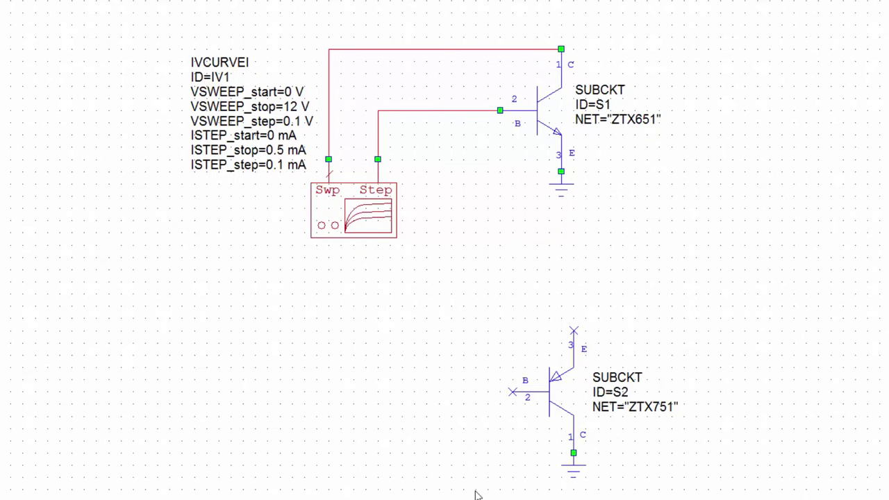
Copy the IVCURVEI curve tracer and place the copy to the left of the ZTX751 transistor.
{"action": "left_click", "coordinate": [367, 220]}
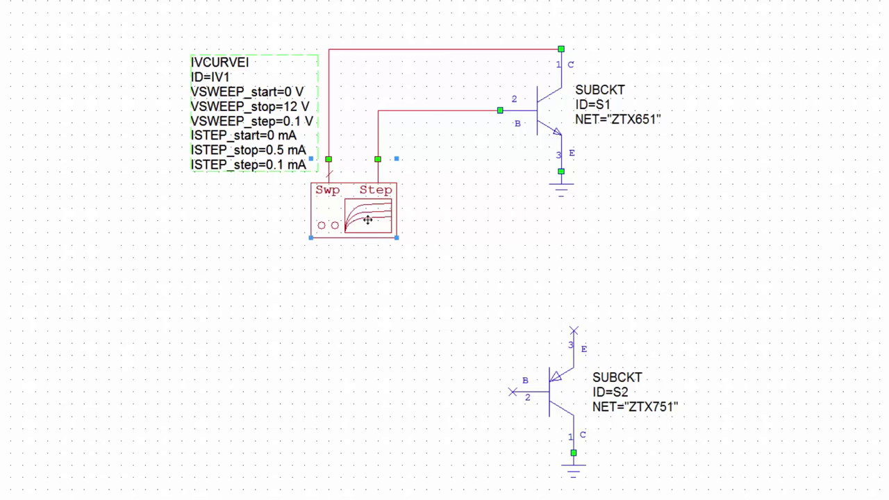
{"action": "left_click", "coordinate": [640, 284]}
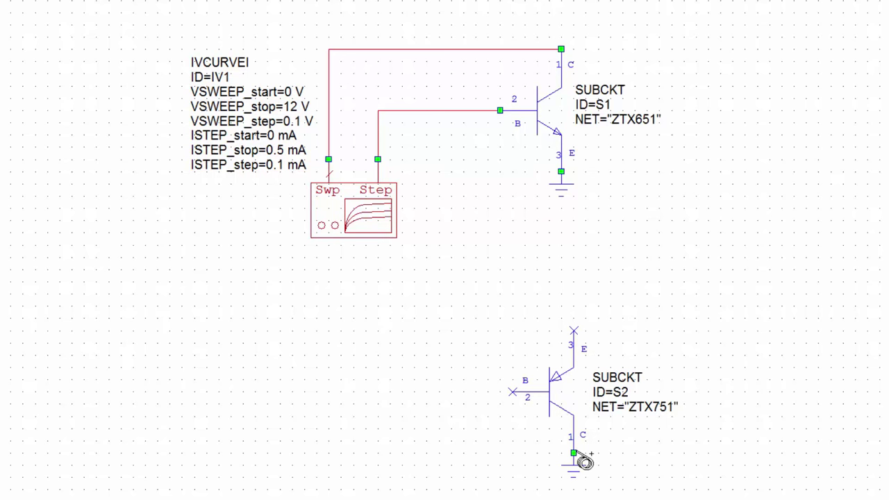
{"action": "left_click", "coordinate": [354, 218]}
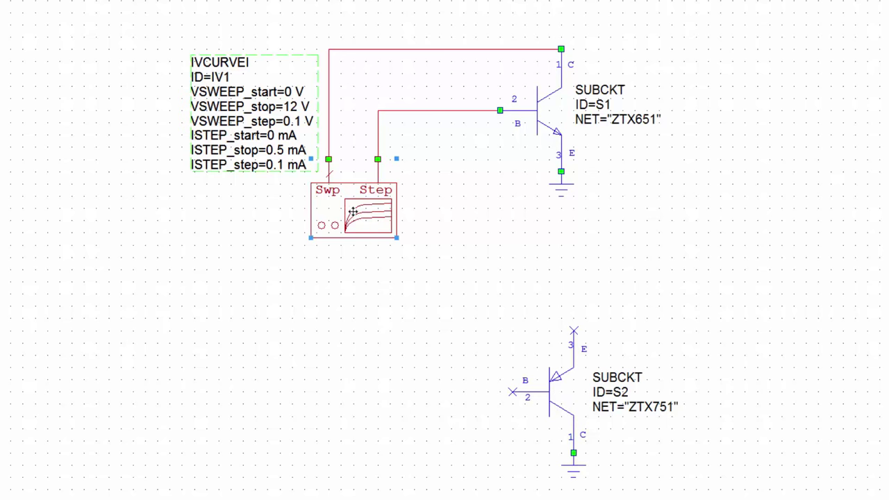
{"action": "key", "text": "ctrl+c"}
{"action": "key", "text": "ctrl+v"}
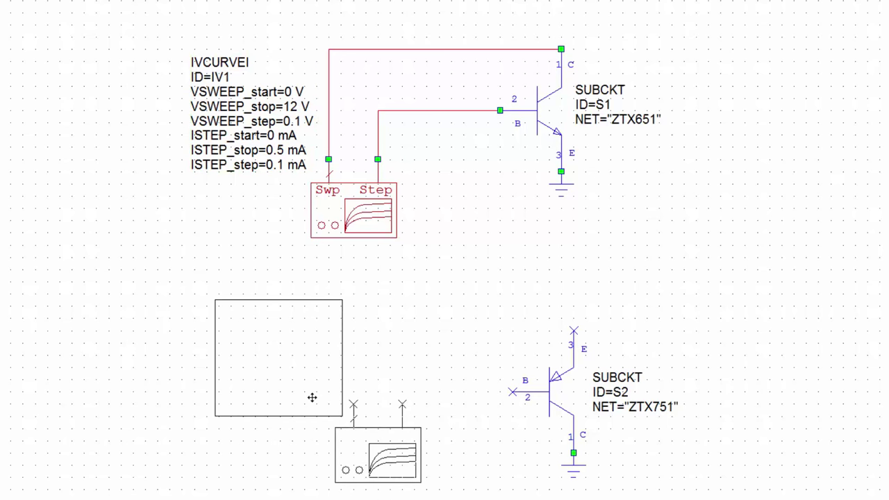
{"action": "left_click", "coordinate": [311, 397]}
Wire the copied curve tracer's Swp terminal to the ZTX751 transistor's emitter.
{"action": "left_click", "coordinate": [431, 373]}
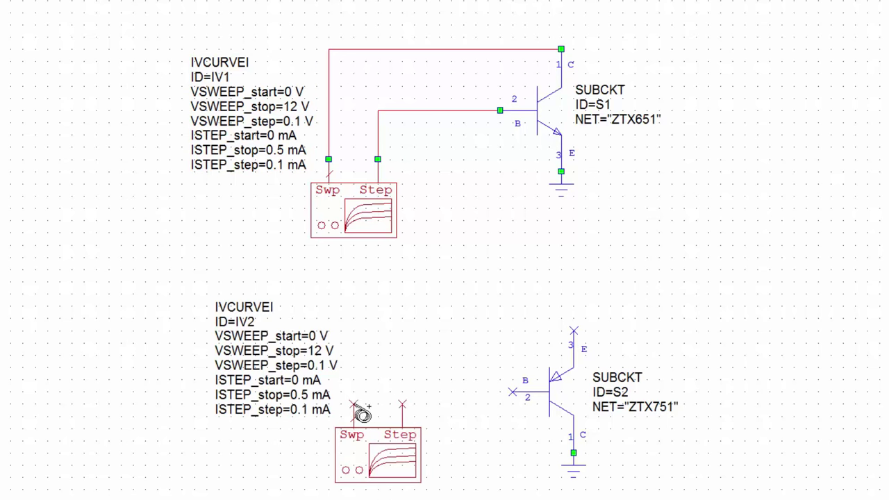
{"action": "left_click", "coordinate": [353, 406]}
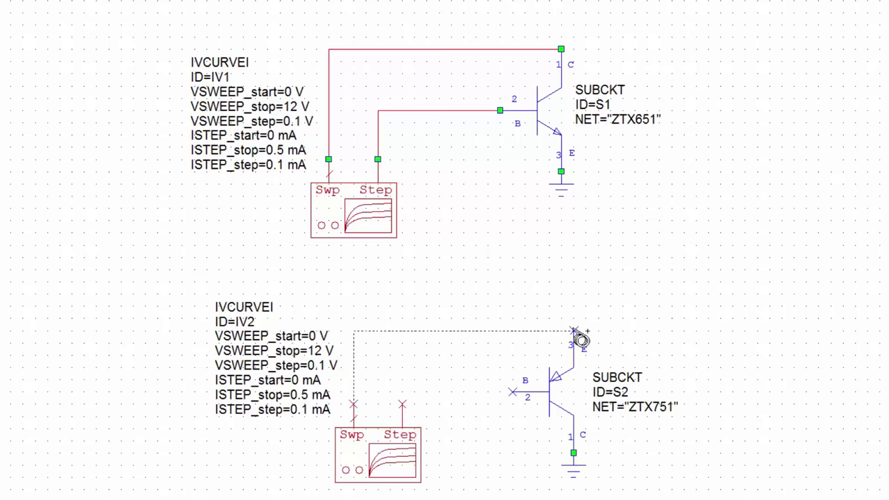
{"action": "left_click", "coordinate": [573, 331]}
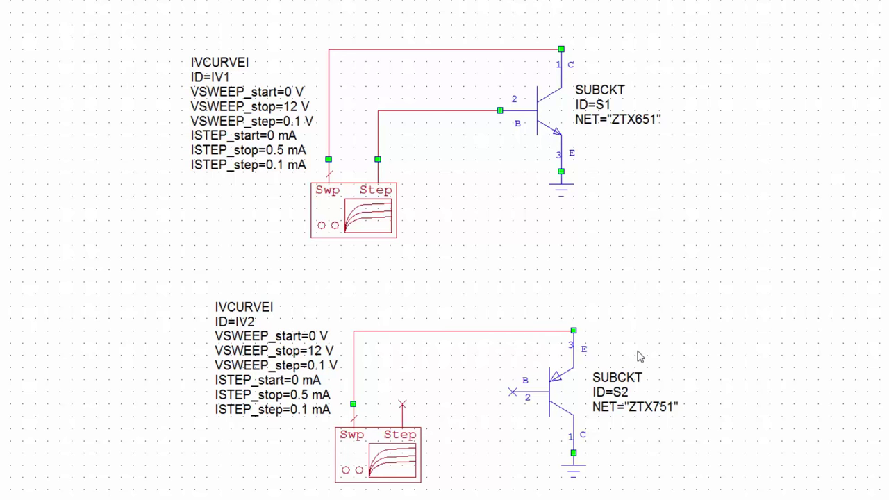
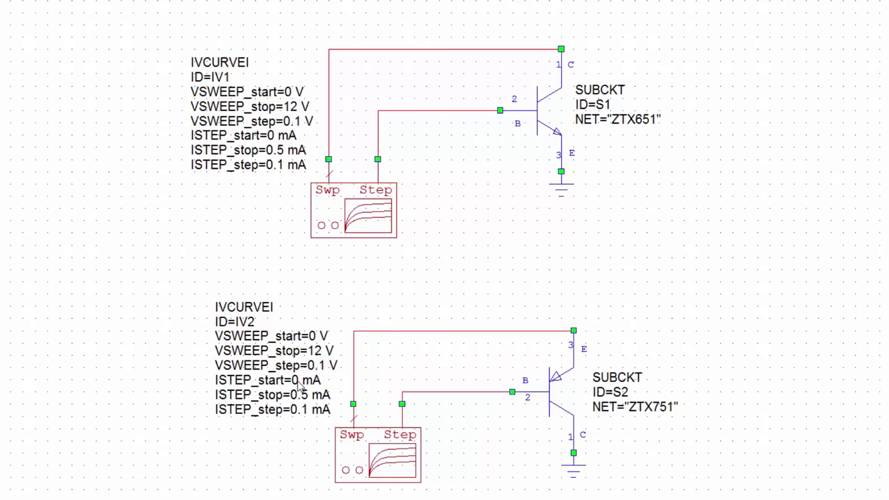
Set the IV2 curve tracer's ISTEP_start to -0.5 mA and its ISTEP_stop to 0 mA.
{"action": "double_click", "coordinate": [297, 380]}
{"action": "type", "text": "-0.5"}
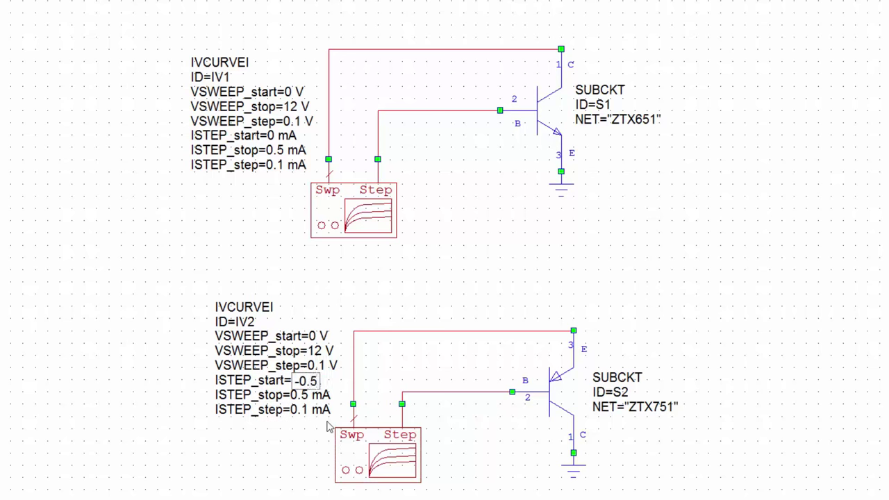
{"action": "key", "text": "Return"}
{"action": "left_click", "coordinate": [300, 395]}
{"action": "double_click", "coordinate": [294, 394]}
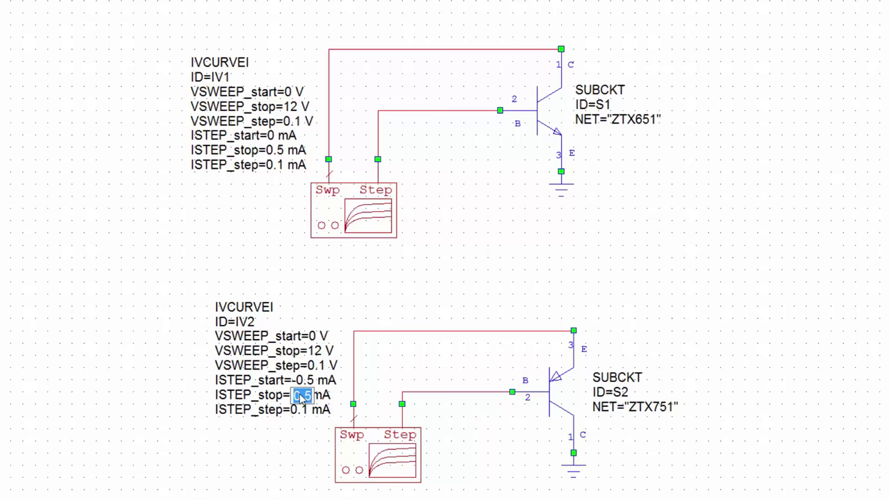
{"action": "type", "text": "0"}
{"action": "left_click", "coordinate": [171, 425]}
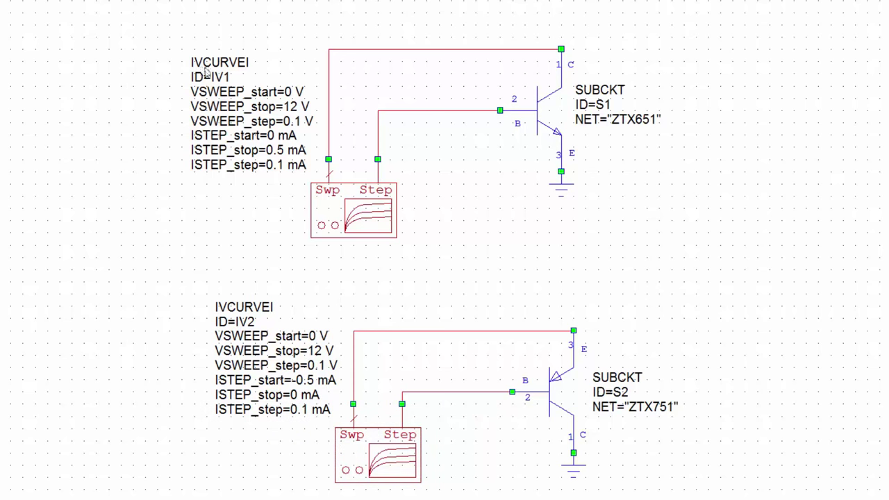
Delete the whole ZTX651 circuit, including its IV1 curve tracer, wires and ground, from the PNP schematic.
{"action": "left_click_drag", "start_coordinate": [154, 14], "coordinate": [701, 262]}
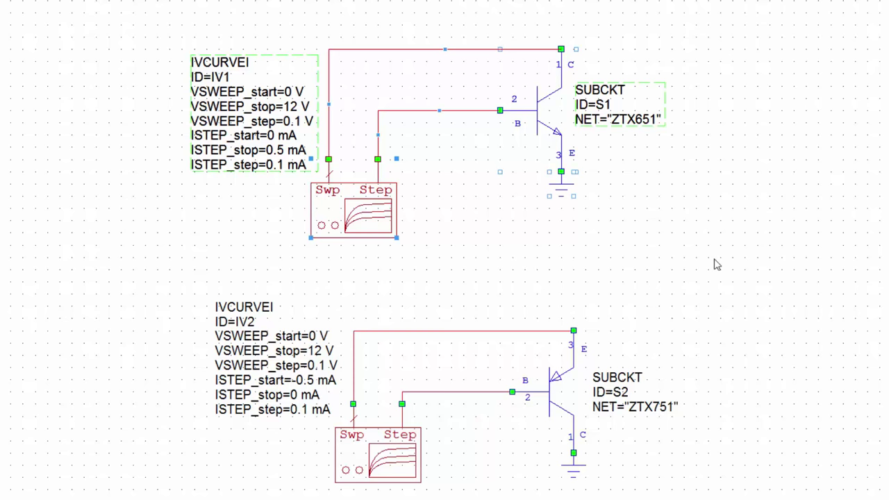
{"action": "key", "text": "Delete"}
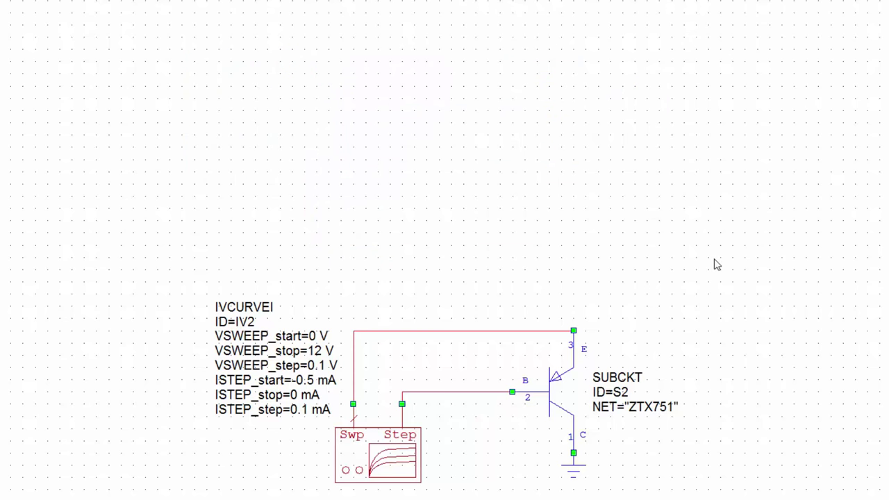
{"action": "left_click_drag", "start_coordinate": [60, 148], "coordinate": [637, 473]}
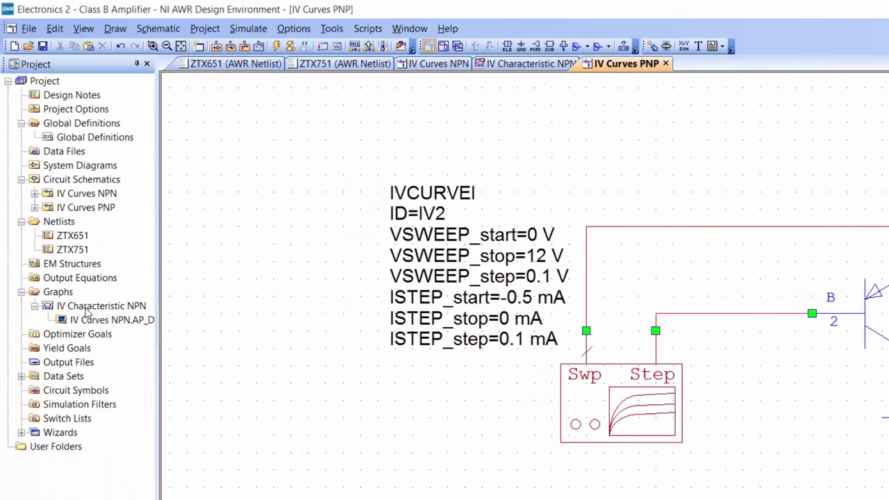
Duplicate the IV Characteristic NPN graph and rename the copy IV Characteristic PNP.
{"action": "right_click", "coordinate": [86, 312]}
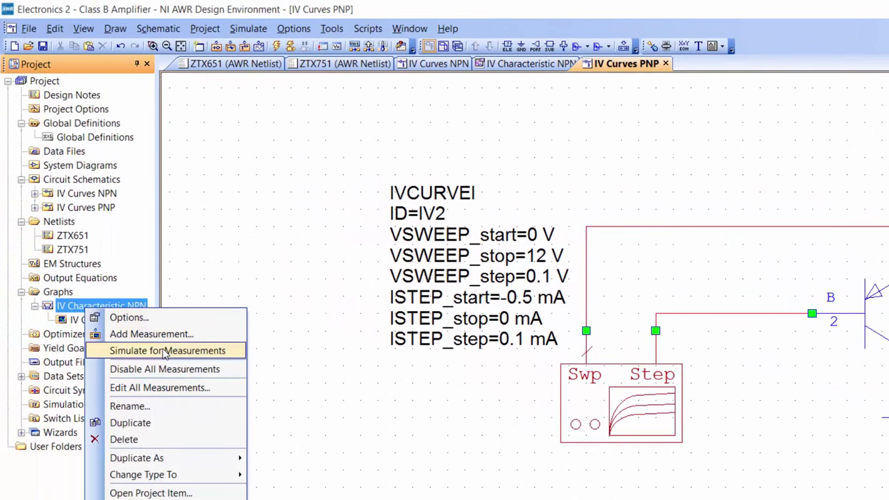
{"action": "left_click", "coordinate": [160, 425]}
{"action": "left_click", "coordinate": [116, 337]}
{"action": "right_click", "coordinate": [115, 337]}
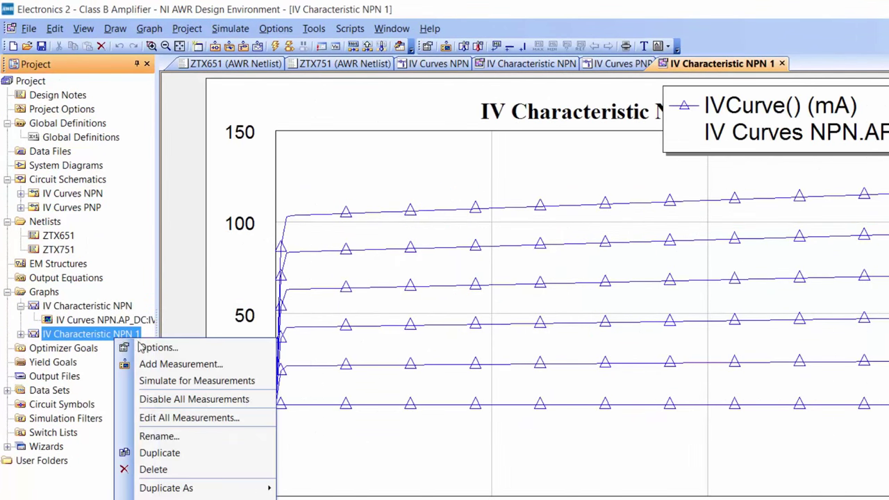
{"action": "left_click", "coordinate": [167, 436]}
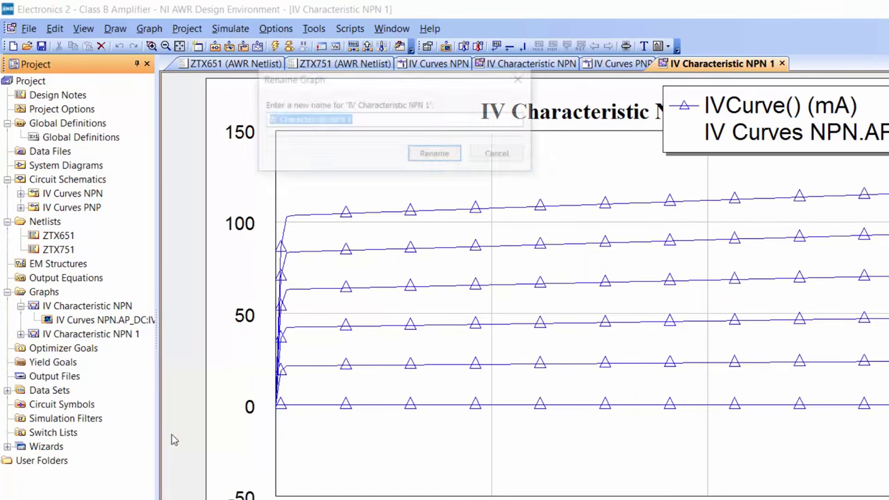
{"action": "left_click", "coordinate": [368, 122]}
{"action": "left_click_drag", "start_coordinate": [329, 123], "coordinate": [371, 124]}
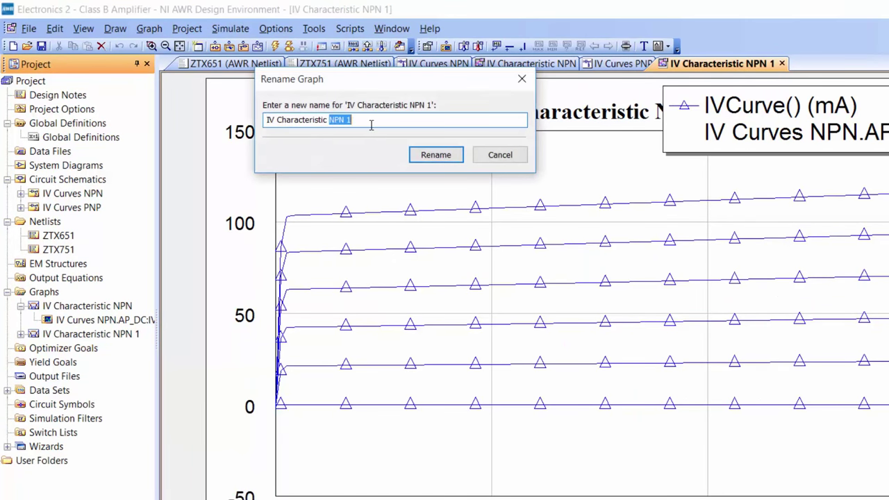
{"action": "type", "text": "PNP"}
{"action": "key", "text": "Return"}
Change the IVCurve measurement's data source on the IV Characteristic PNP graph to IV Curves PNP, and run the simulation.
{"action": "right_click", "coordinate": [516, 216]}
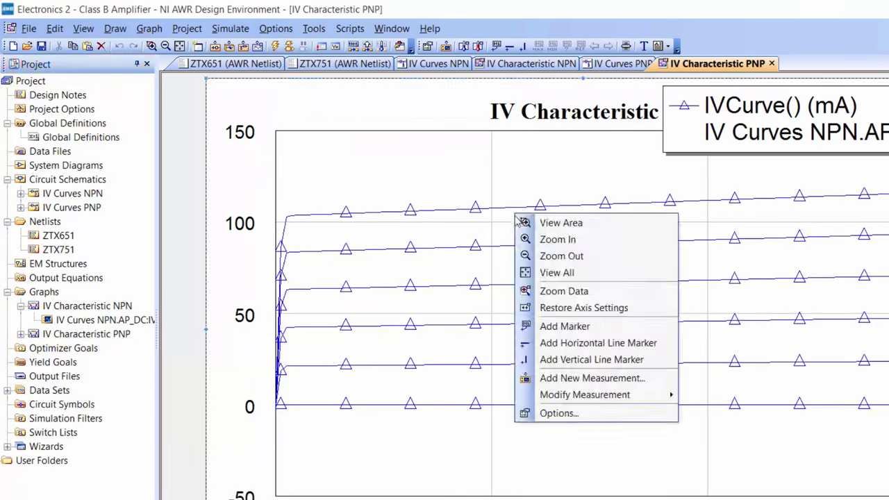
{"action": "mouse_move", "coordinate": [597, 393]}
{"action": "left_click", "coordinate": [764, 397]}
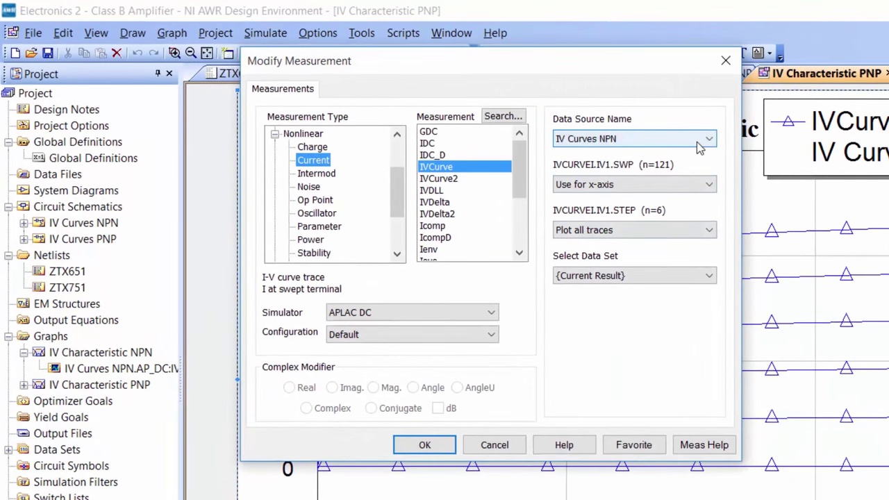
{"action": "left_click", "coordinate": [700, 148]}
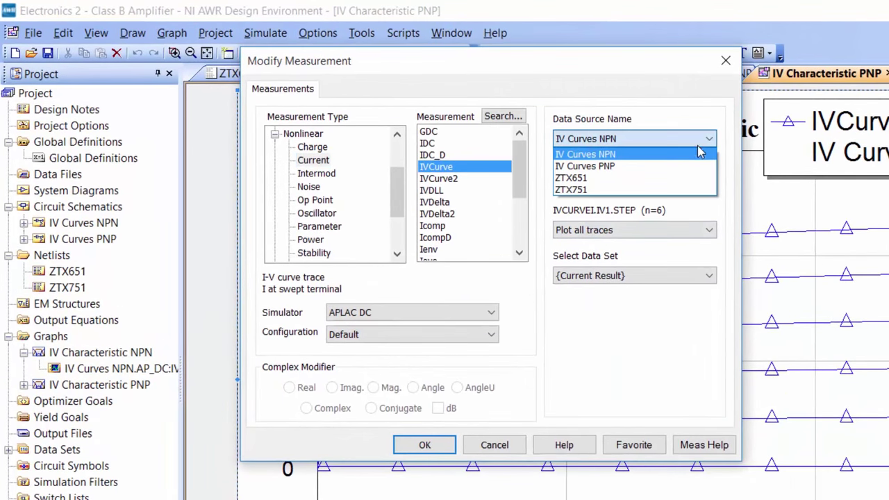
{"action": "left_click", "coordinate": [694, 164]}
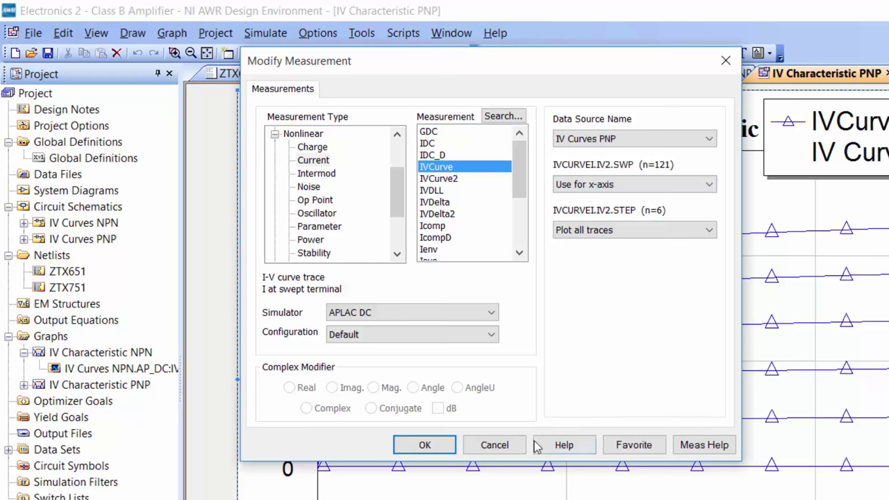
{"action": "left_click", "coordinate": [424, 447]}
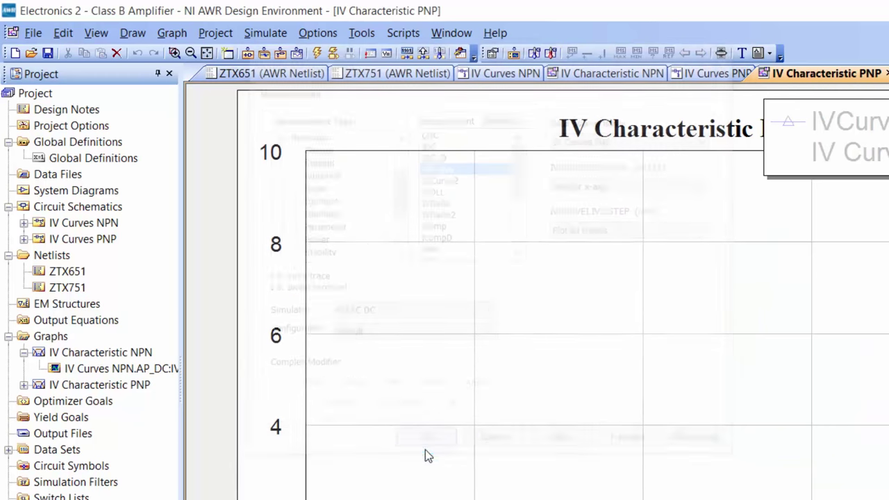
{"action": "left_click", "coordinate": [316, 53]}
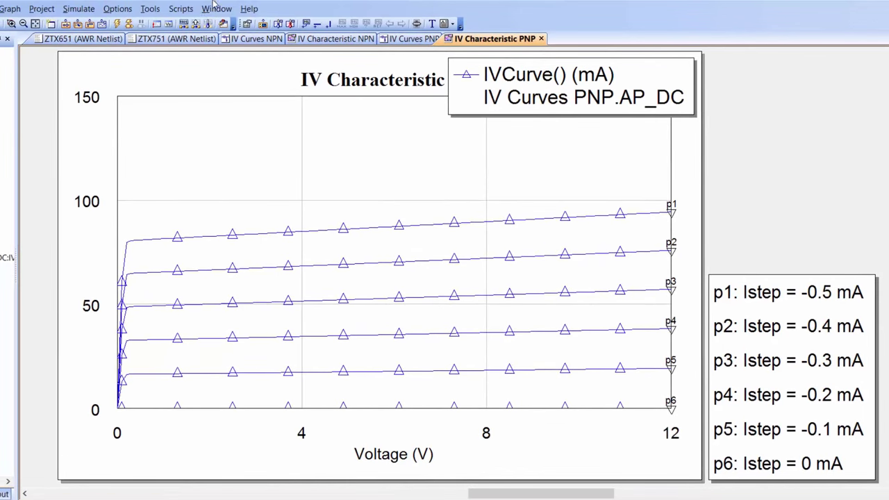
Close all open windows, reopen the IV Characteristic NPN and PNP graphs, and tile them vertically for comparison.
{"action": "left_click", "coordinate": [215, 8]}
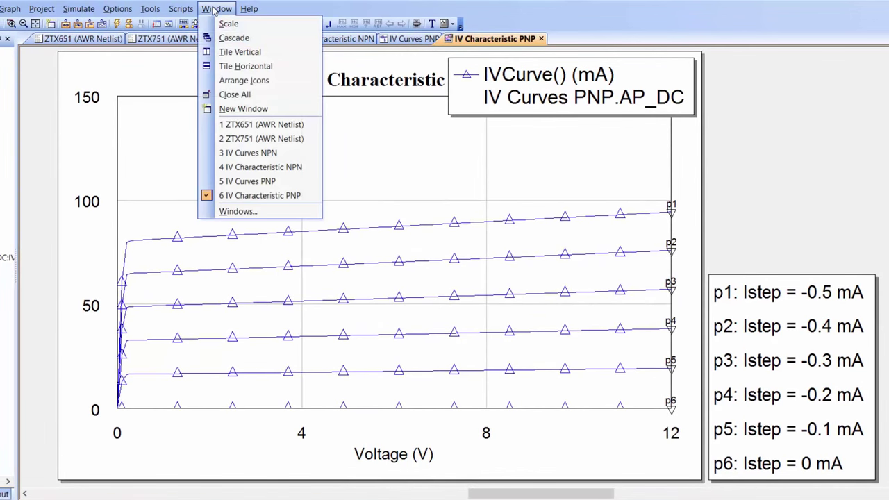
{"action": "left_click", "coordinate": [229, 92]}
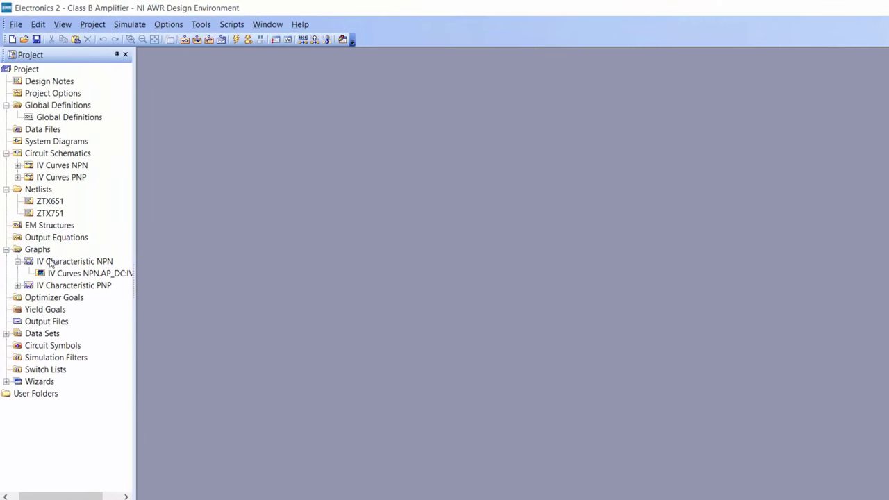
{"action": "double_click", "coordinate": [16, 256]}
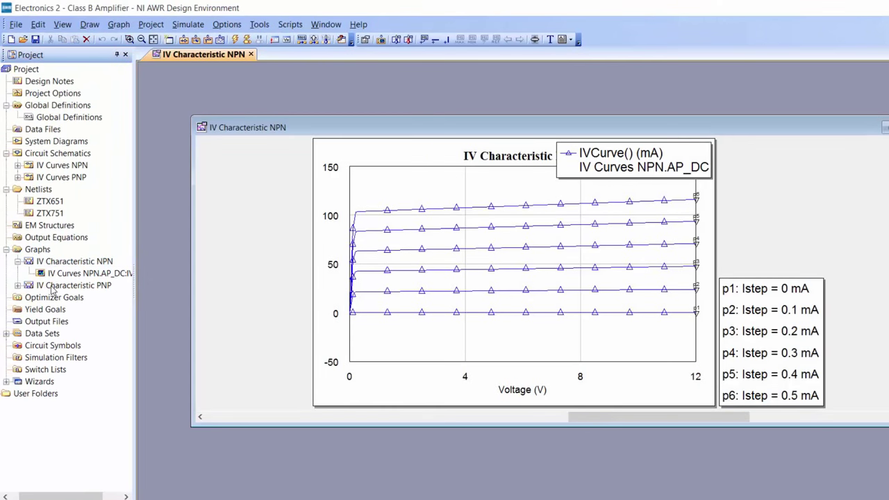
{"action": "double_click", "coordinate": [52, 287]}
{"action": "left_click", "coordinate": [325, 25]}
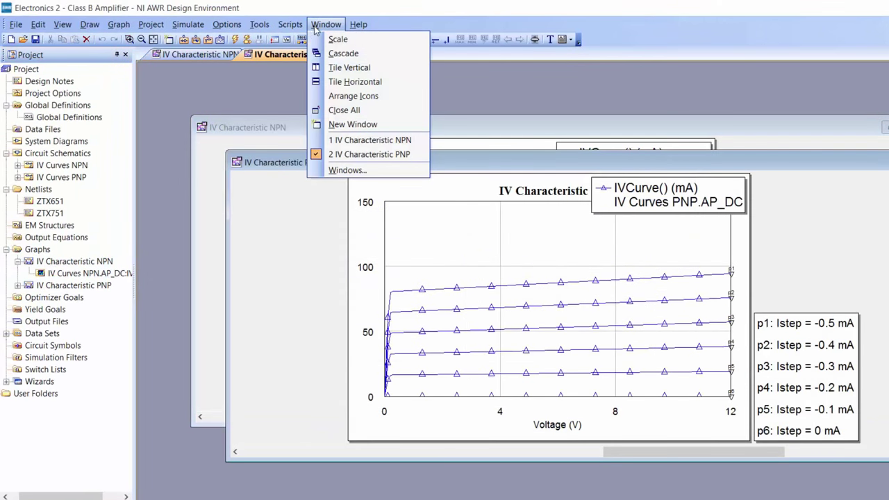
{"action": "left_click", "coordinate": [334, 70]}
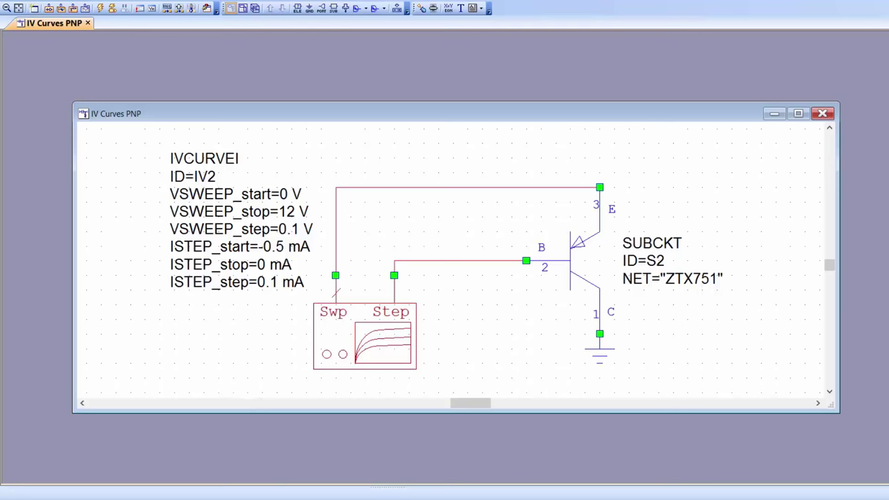
Delete both wires between the curve tracer and the ZTX751 in the IV Curves PNP schematic, and flip the transistor so its emitter is grounded.
{"action": "left_click", "coordinate": [805, 115]}
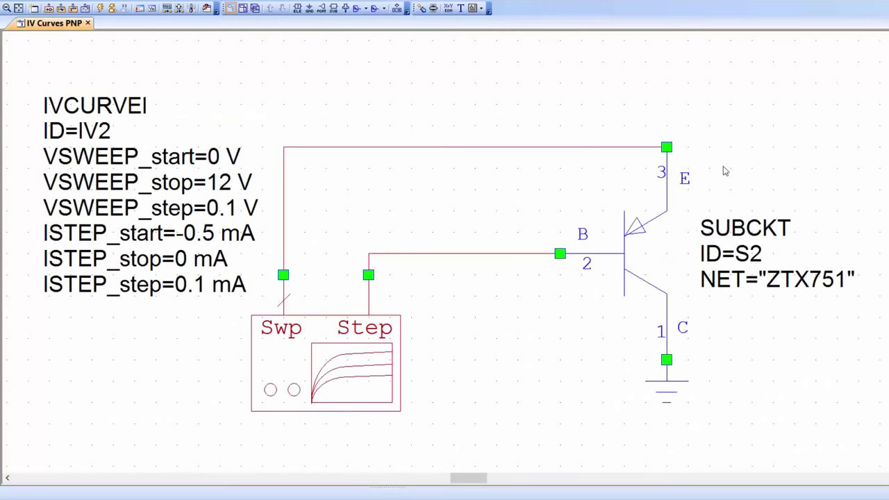
{"action": "left_click", "coordinate": [588, 150]}
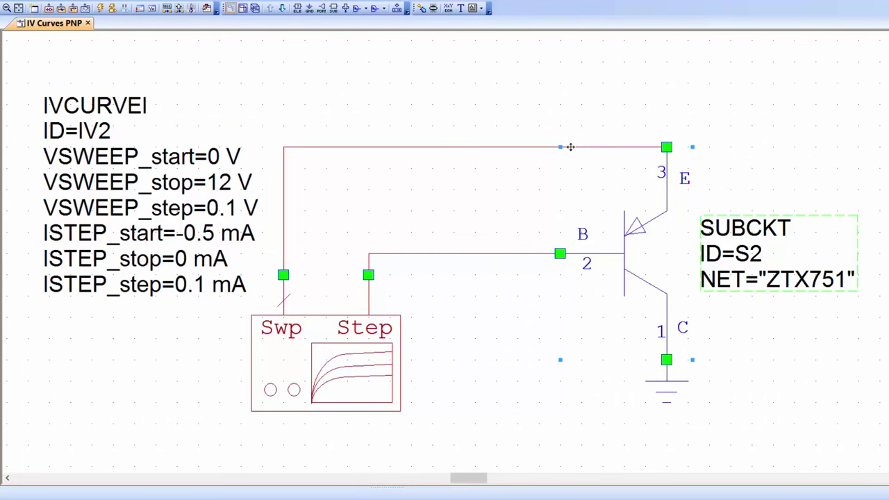
{"action": "left_click", "coordinate": [518, 149]}
{"action": "key", "text": "Delete"}
{"action": "left_click", "coordinate": [486, 254]}
{"action": "key", "text": "Delete"}
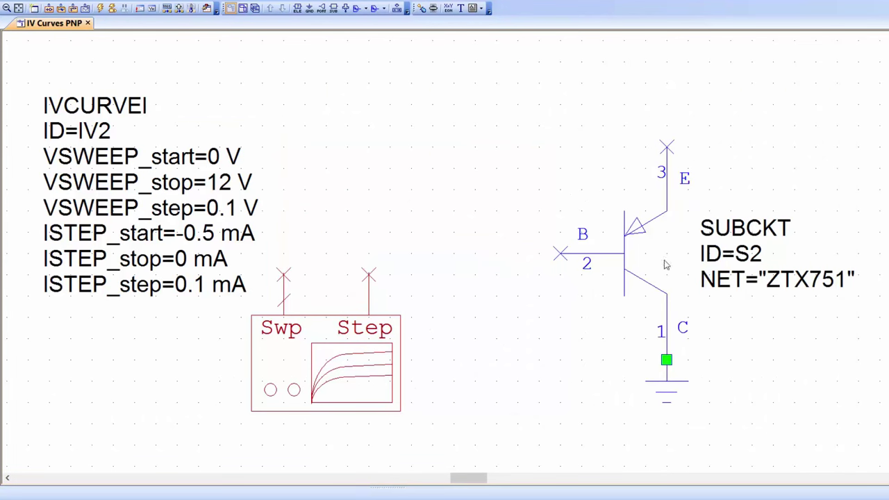
{"action": "right_click", "coordinate": [620, 245]}
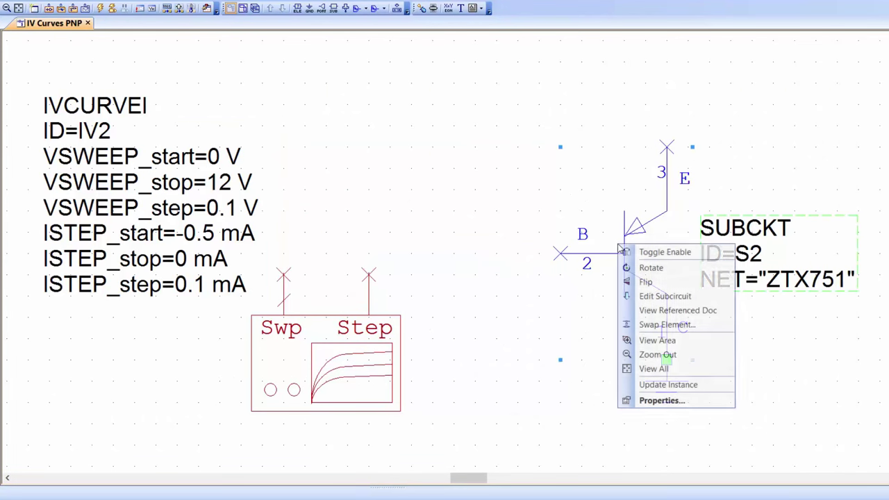
{"action": "left_click", "coordinate": [645, 281]}
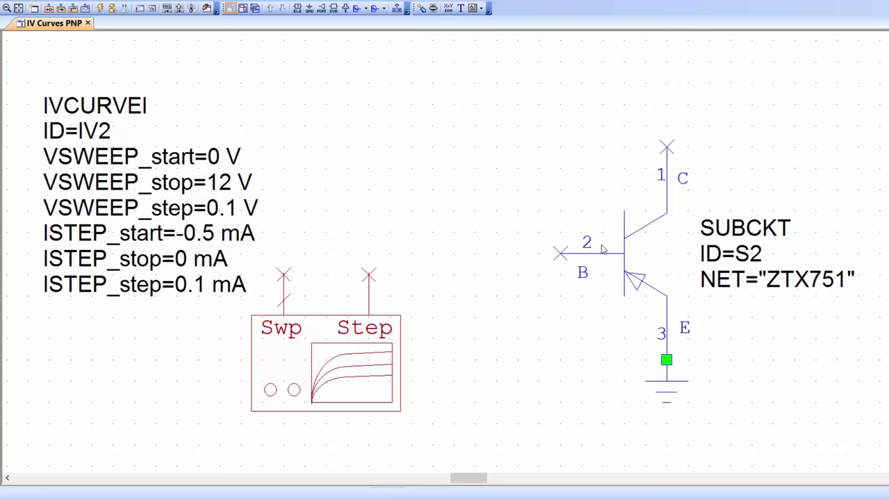
Wire the curve tracer's Step terminal to the ZTX751's base and its Swp terminal to the collector.
{"action": "left_click", "coordinate": [382, 278]}
{"action": "left_click", "coordinate": [560, 254]}
{"action": "left_click", "coordinate": [283, 275]}
{"action": "left_click", "coordinate": [666, 147]}
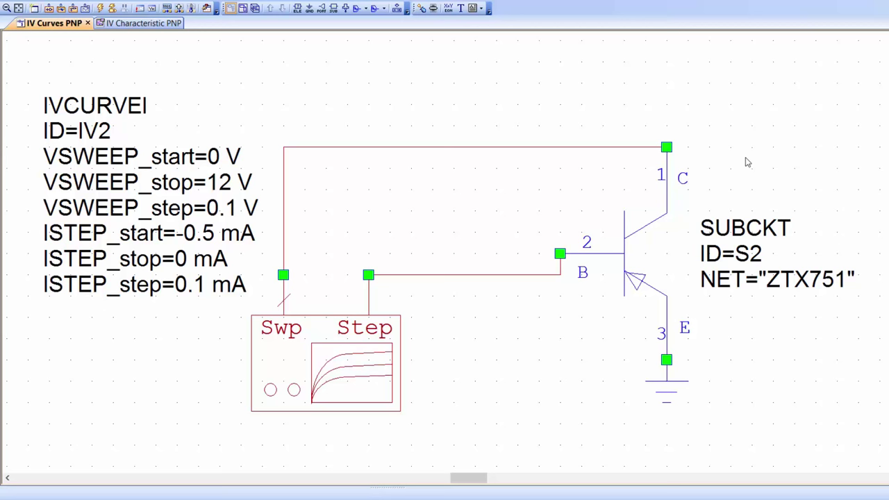
Set the IV2 curve tracer's VSWEEP_start to -12 V and VSWEEP_stop to 0 V, and rerun the simulation.
{"action": "double_click", "coordinate": [212, 159]}
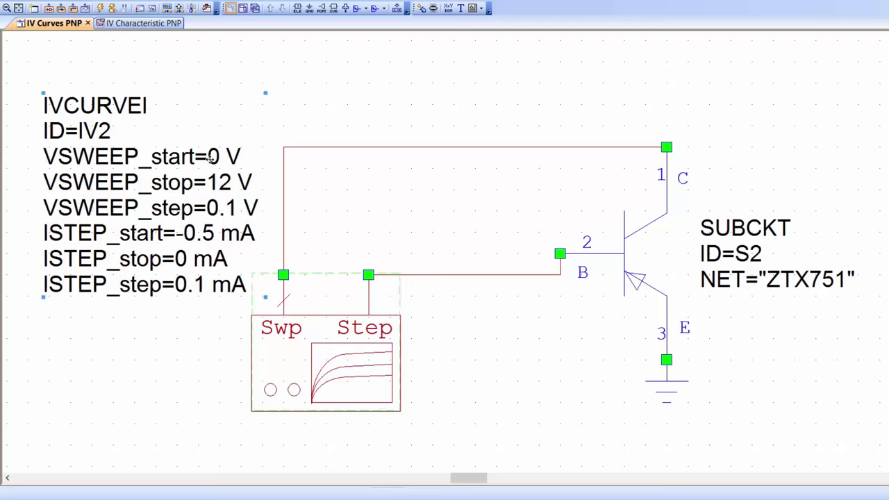
{"action": "type", "text": "-12"}
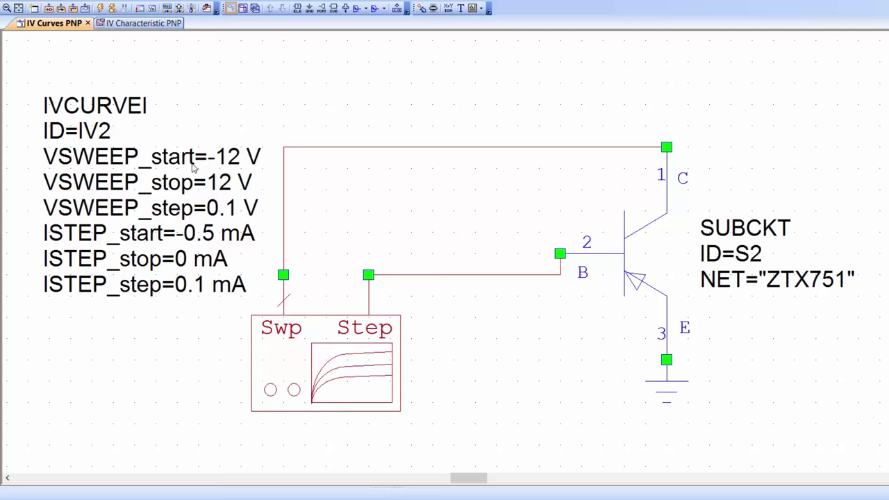
{"action": "double_click", "coordinate": [217, 182]}
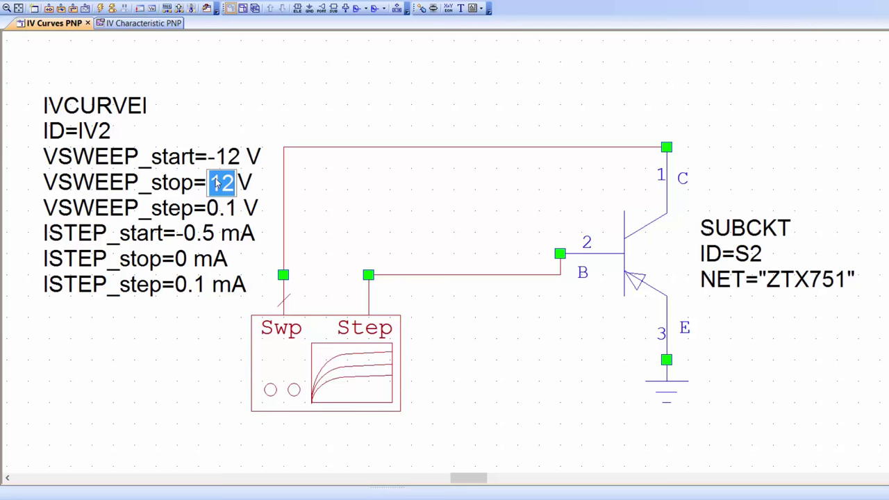
{"action": "type", "text": "0"}
{"action": "key", "text": "Return"}
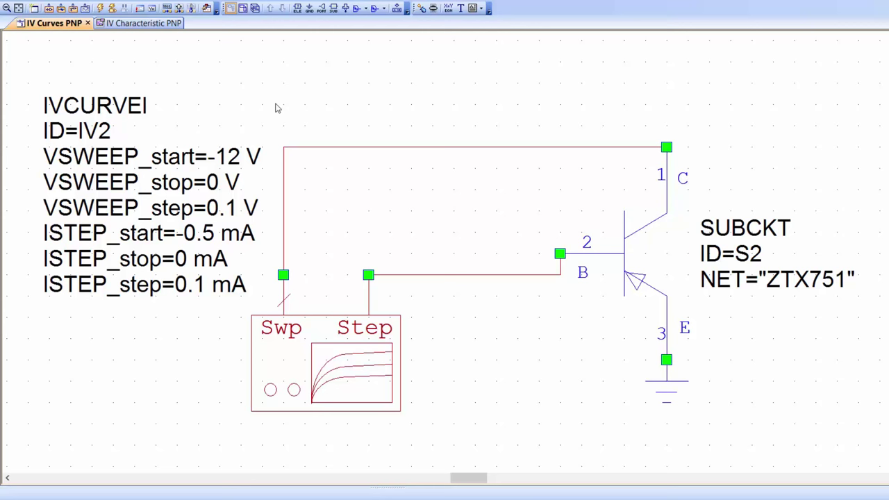
{"action": "left_click", "coordinate": [101, 9]}
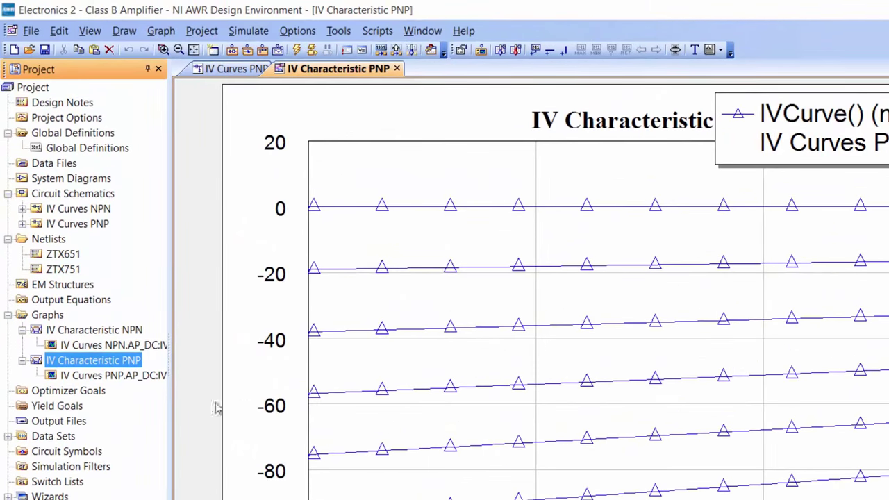
Add the IV Curves PNP measurement to the IV Characteristic NPN graph so both transistors' curves share one plot.
{"action": "key", "text": "Down"}
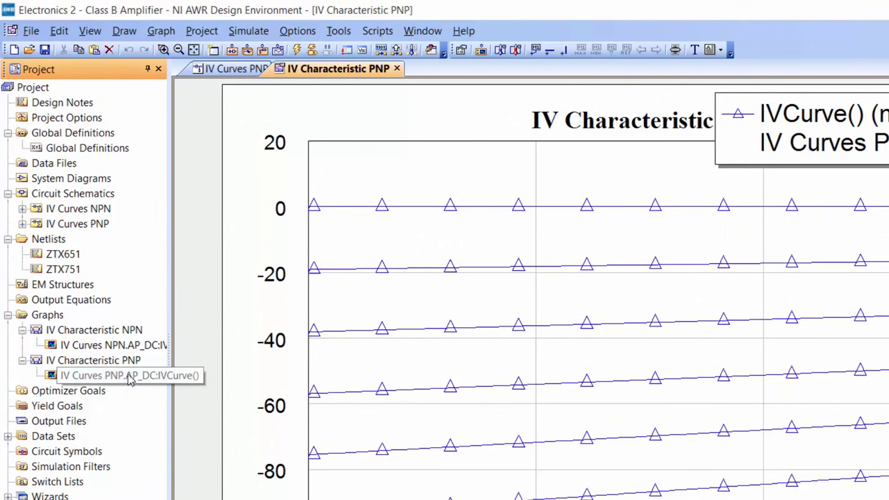
{"action": "left_click_drag", "start_coordinate": [131, 376], "coordinate": [124, 346]}
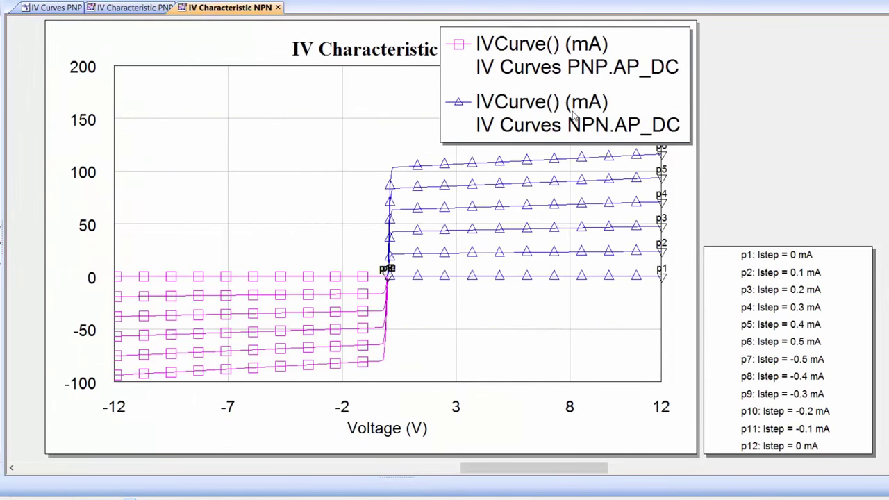
Move the legend of the IV Characteristic NPN graph clear of the plotted curves.
{"action": "left_click_drag", "start_coordinate": [573, 115], "coordinate": [794, 93]}
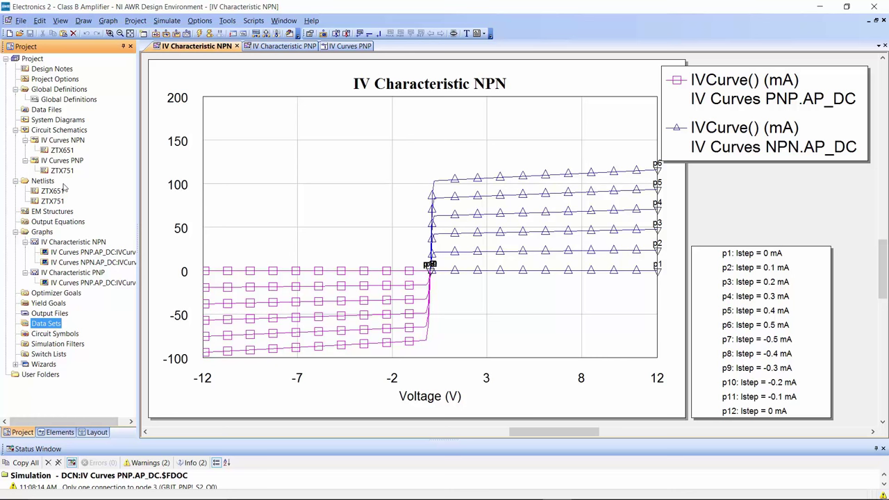
Remove the IV curve schematics and graphs, keeping both netlists, and create a new circuit schematic named Class B Amplifier.
{"action": "left_click", "coordinate": [63, 140]}
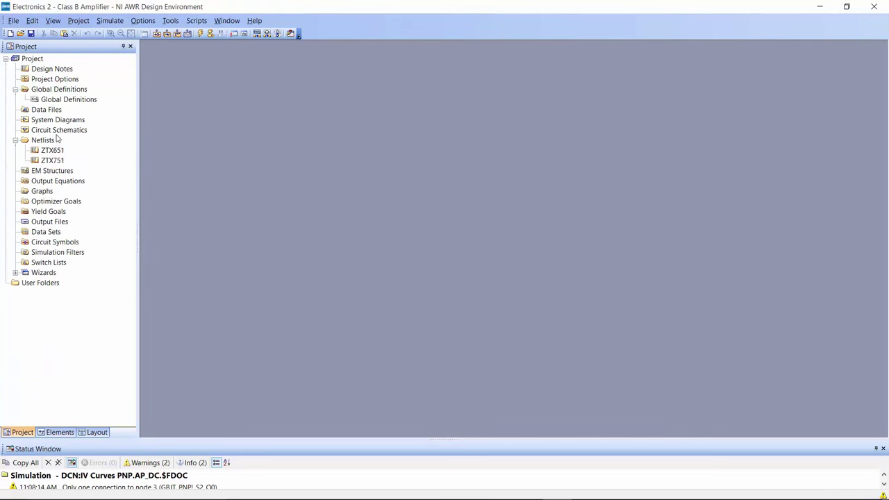
{"action": "right_click", "coordinate": [63, 130]}
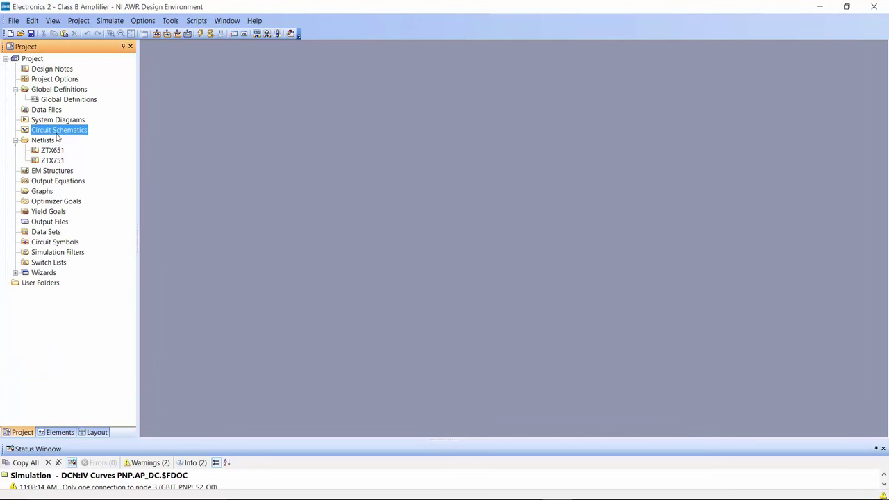
{"action": "left_click", "coordinate": [85, 141]}
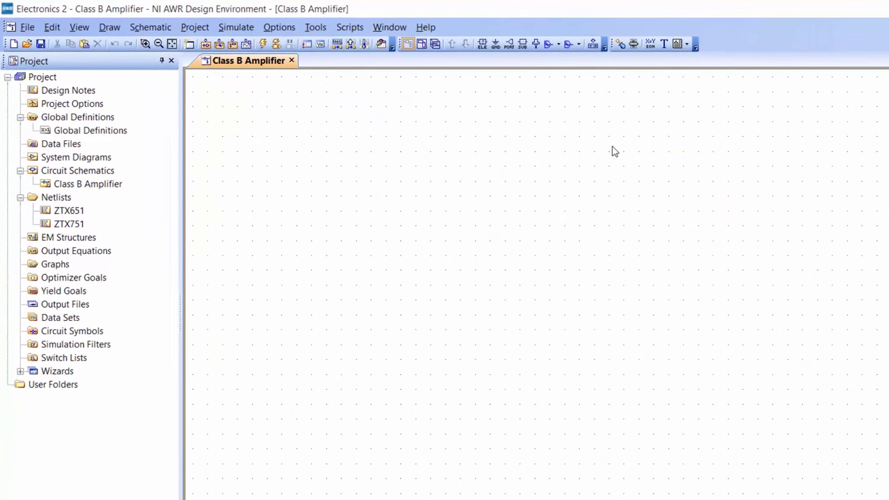
Place the ZTX651 netlist as a subcircuit with normal grounding in the Class B Amplifier schematic.
{"action": "key", "text": "ctrl+k"}
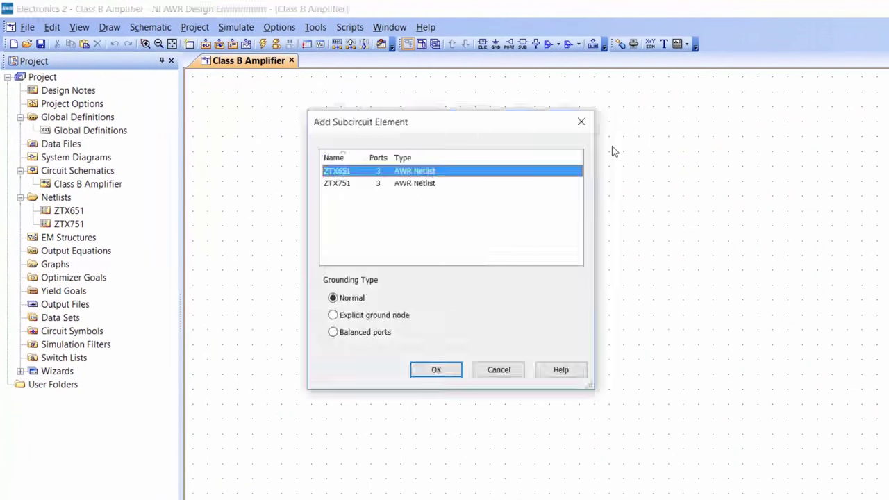
{"action": "double_click", "coordinate": [390, 173]}
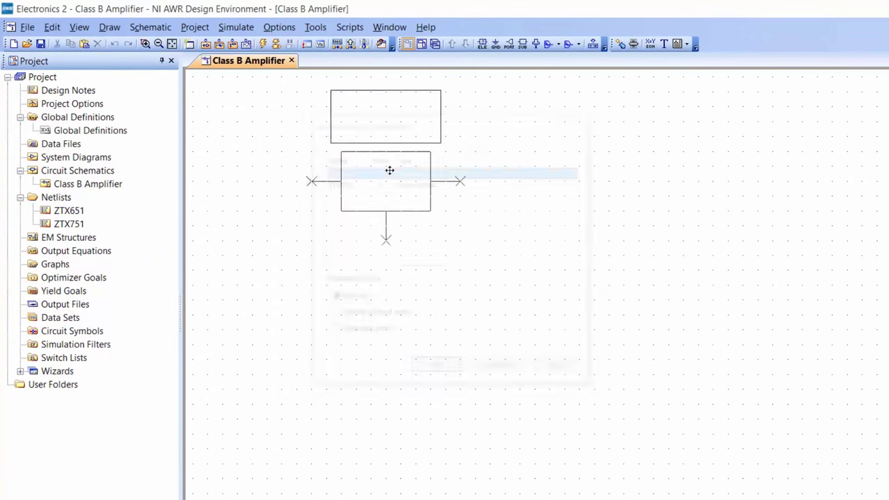
{"action": "left_click", "coordinate": [568, 214]}
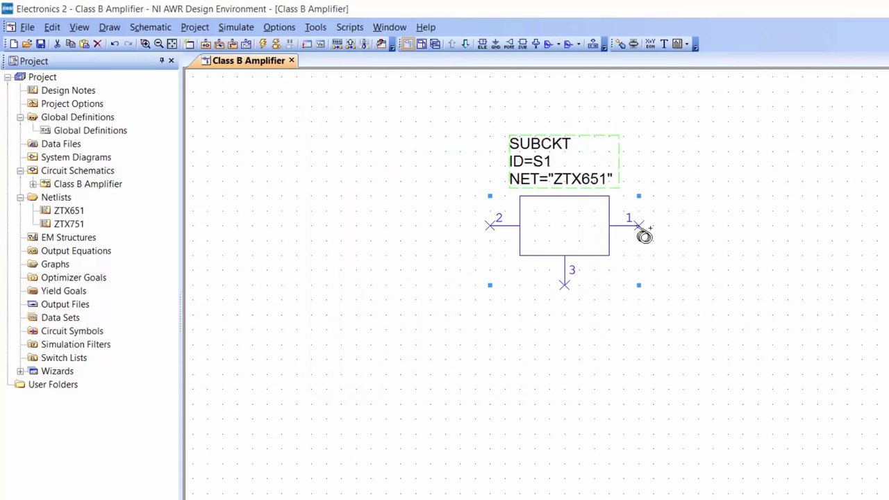
{"action": "right_click", "coordinate": [581, 221]}
{"action": "left_click", "coordinate": [634, 411]}
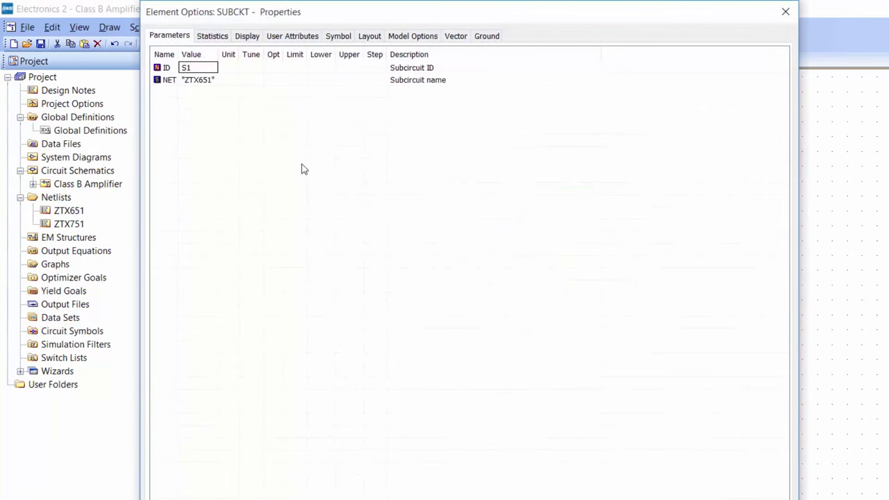
{"action": "left_click", "coordinate": [338, 35]}
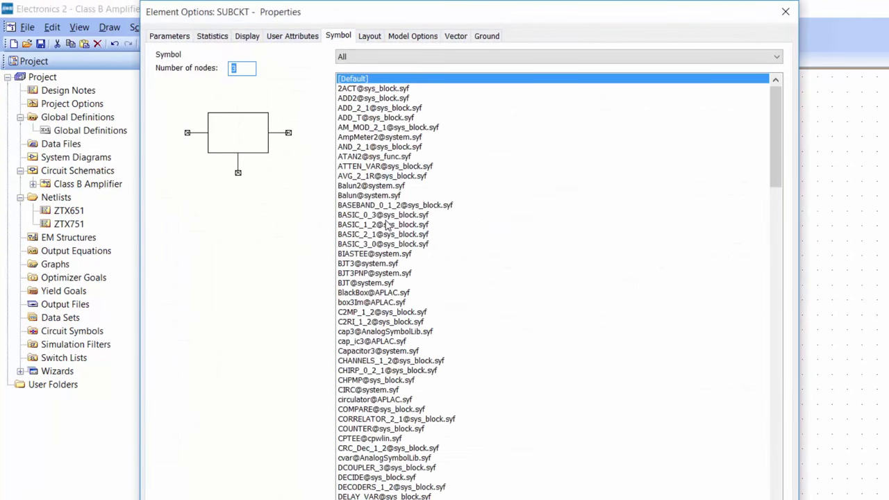
{"action": "left_click", "coordinate": [387, 264]}
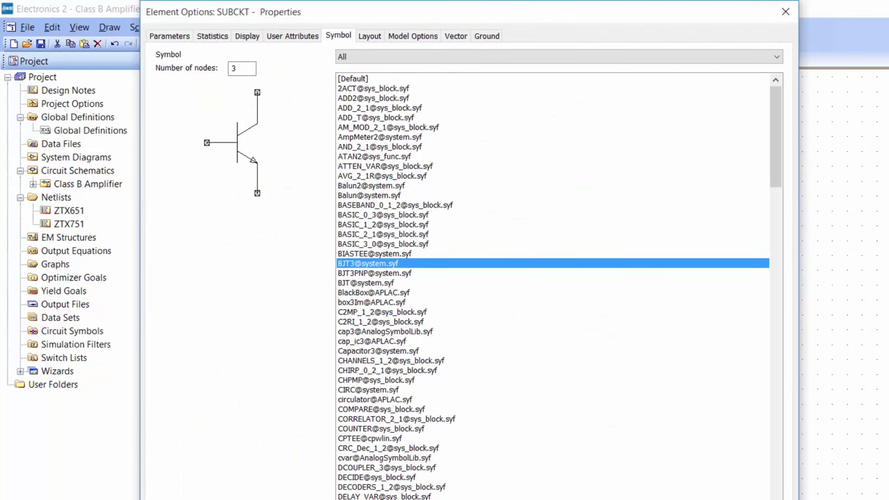
{"action": "key", "text": "Return"}
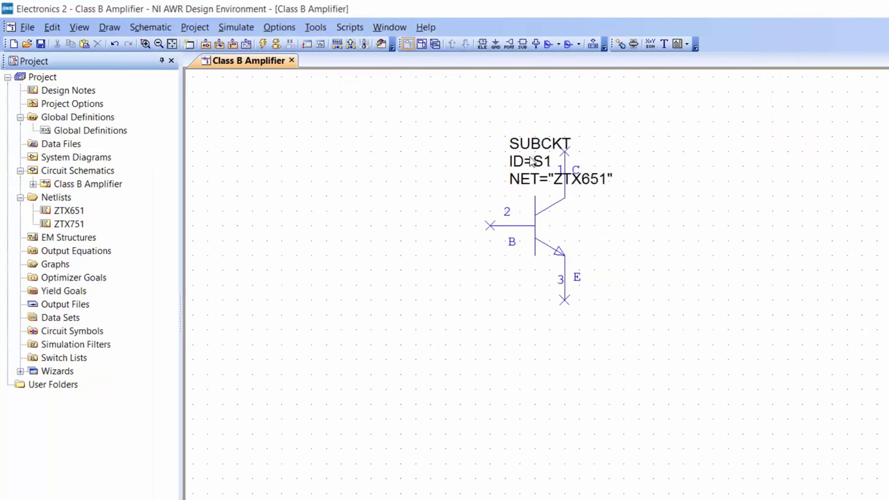
{"action": "left_click_drag", "start_coordinate": [530, 159], "coordinate": [608, 215]}
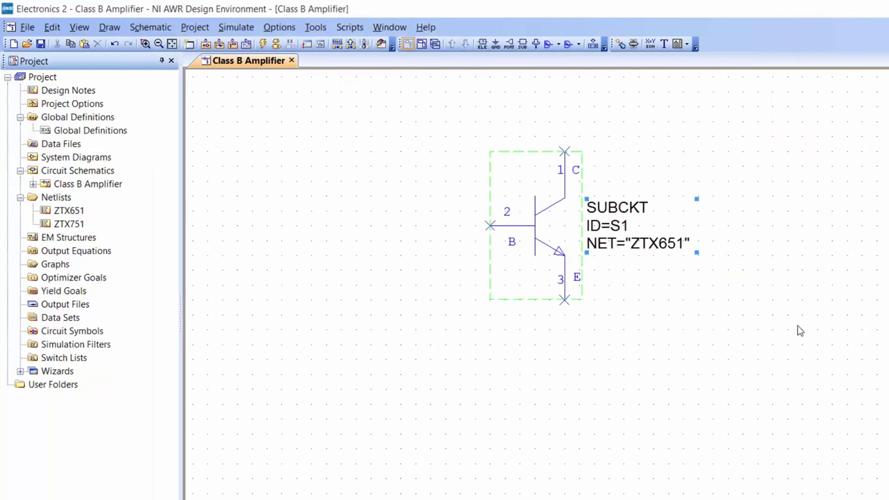
Place the ZTX751 netlist as a subcircuit directly below the ZTX651 transistor.
{"action": "key", "text": "ctrl+k"}
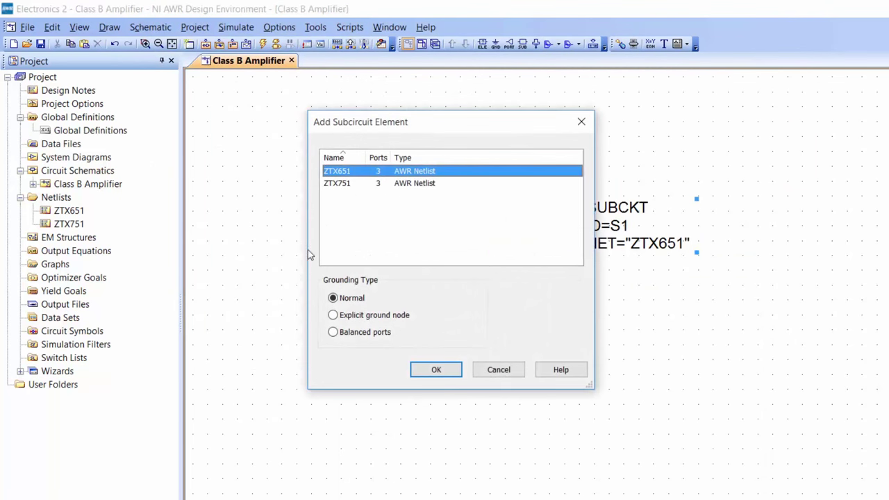
{"action": "left_click", "coordinate": [332, 183]}
{"action": "left_click", "coordinate": [437, 422]}
{"action": "left_click", "coordinate": [547, 427]}
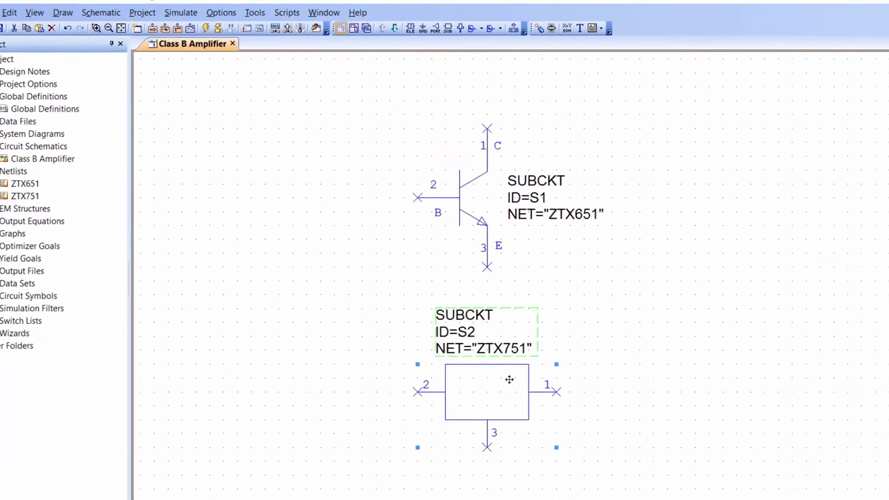
{"action": "right_click", "coordinate": [554, 426]}
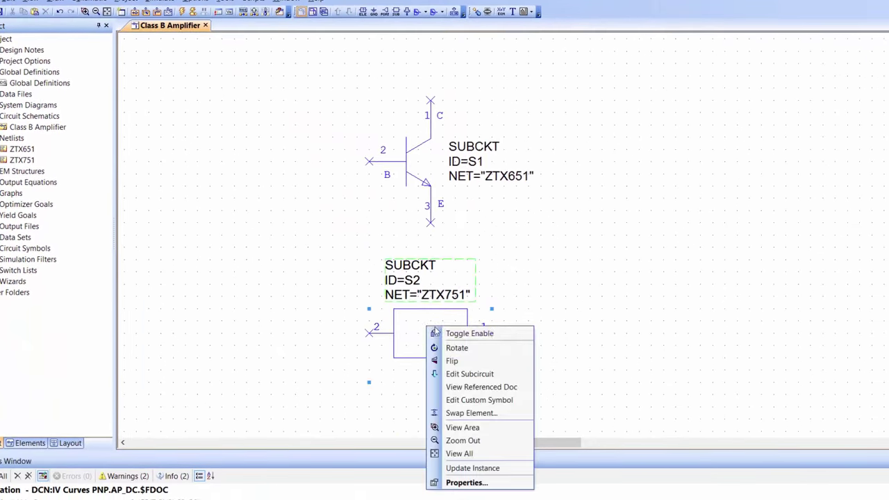
{"action": "left_click", "coordinate": [461, 482]}
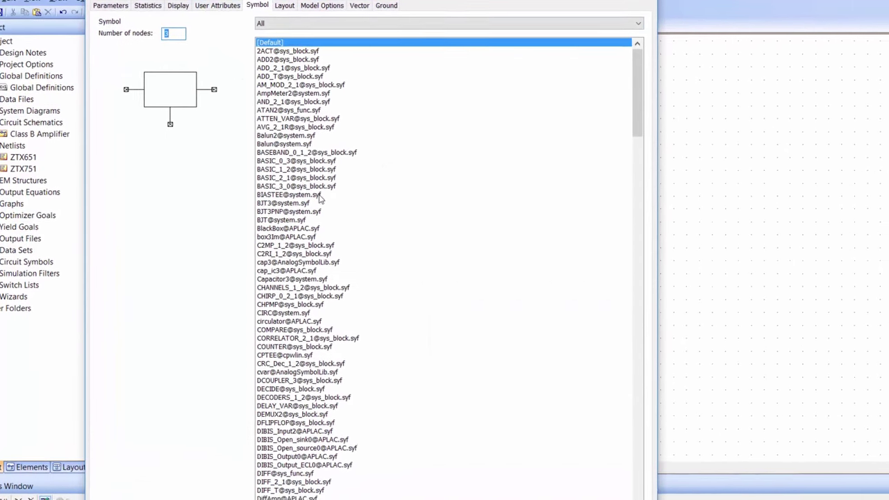
{"action": "left_click", "coordinate": [278, 199]}
{"action": "key", "text": "Return"}
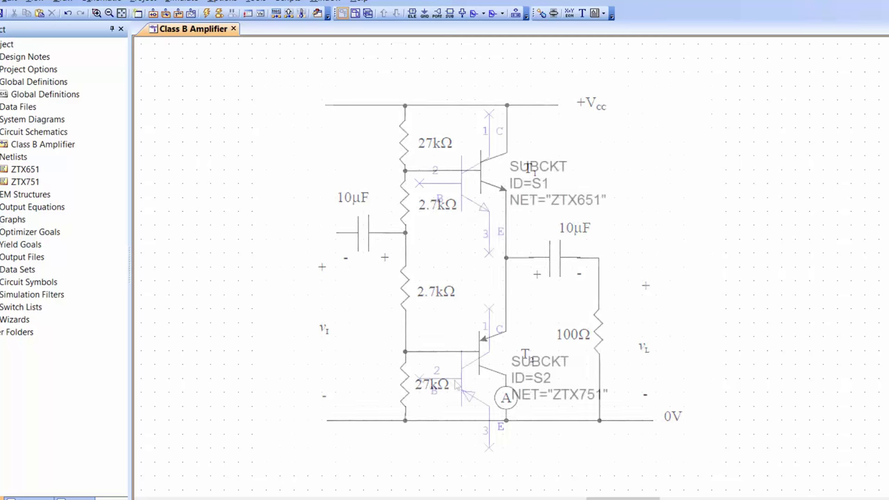
Reorient the ZTX751 so its emitter faces up and its base faces left, aligned below the ZTX651.
{"action": "right_click", "coordinate": [456, 381]}
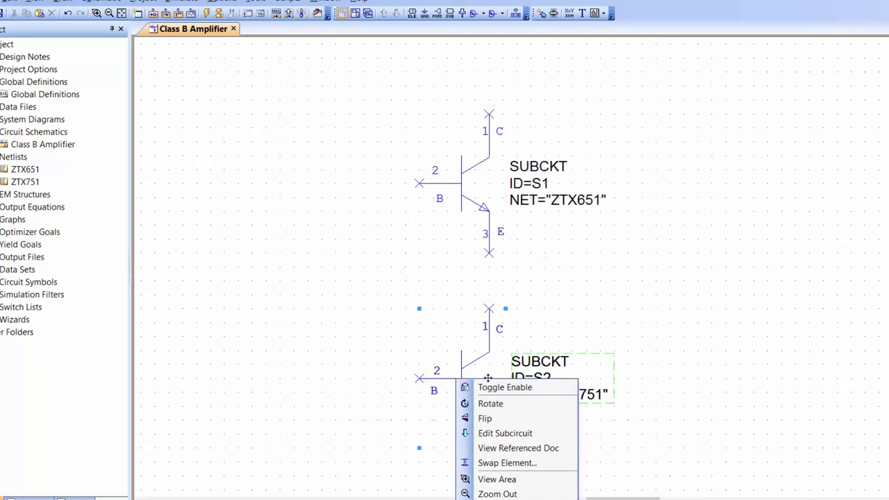
{"action": "left_click", "coordinate": [493, 404]}
{"action": "left_click_drag", "start_coordinate": [381, 383], "coordinate": [576, 387]}
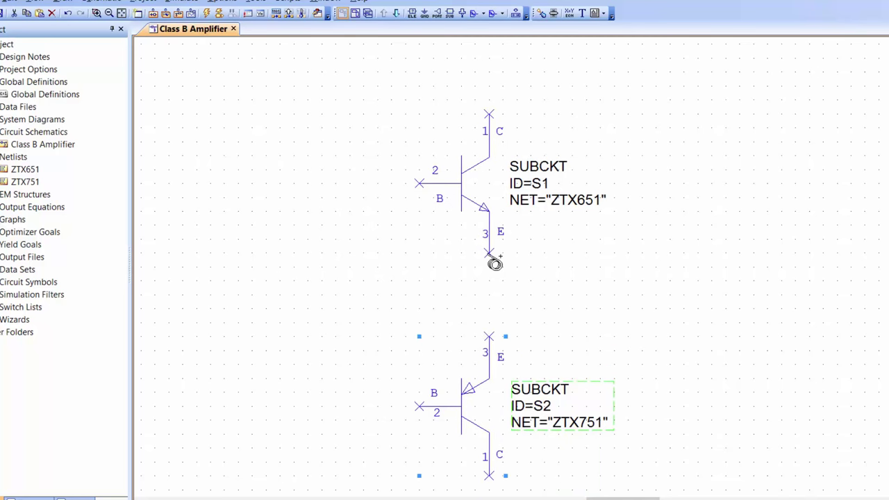
Wire the ZTX651's emitter to the ZTX751's emitter.
{"action": "left_click", "coordinate": [492, 262]}
{"action": "left_click", "coordinate": [490, 338]}
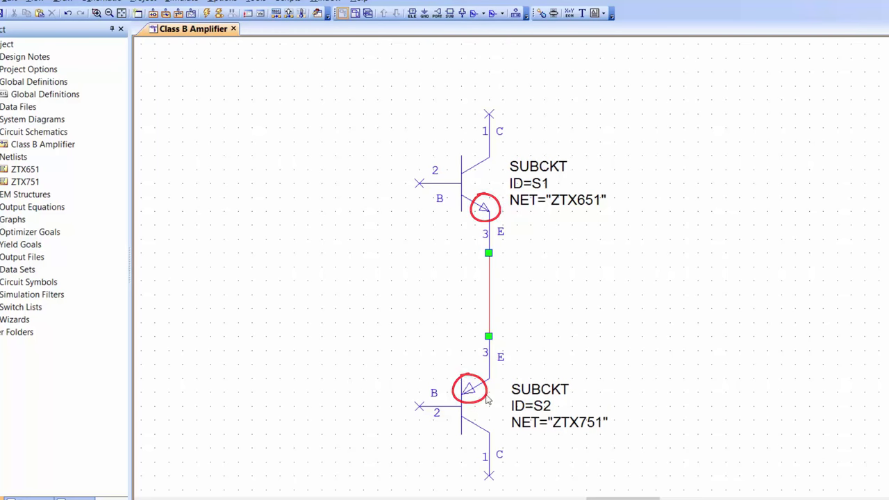
{"action": "scroll", "coordinate": [471, 406], "scroll_direction": "down", "scroll_amount": 2}
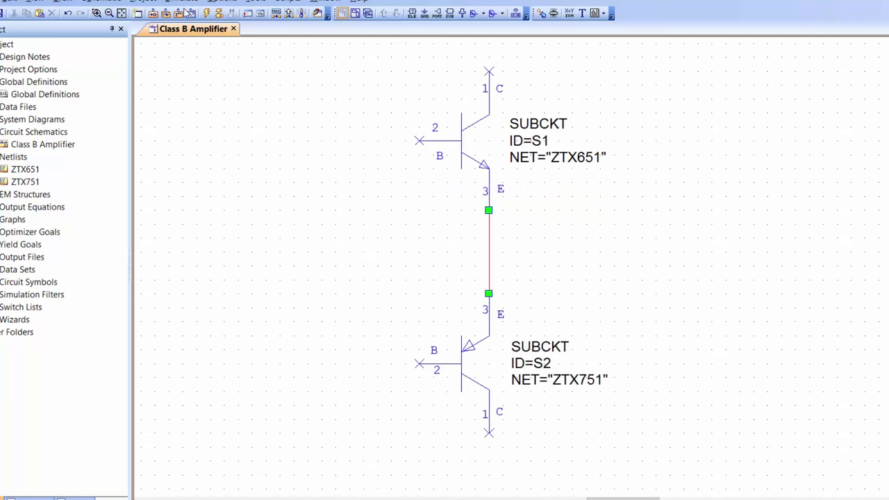
Place a RES resistor left of the transistors and copy it downward to form a vertical series chain of four, R1 to R4.
{"action": "left_click", "coordinate": [108, 13]}
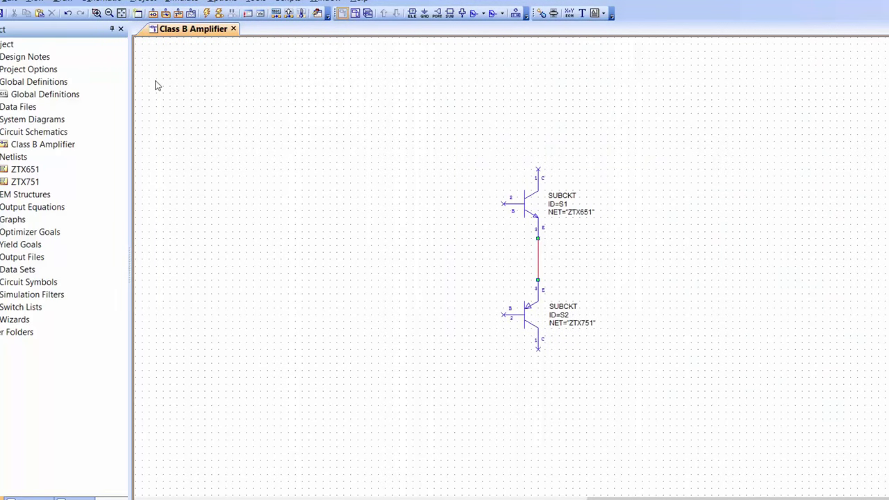
{"action": "key", "text": "ctrl+l"}
{"action": "type", "text": "res"}
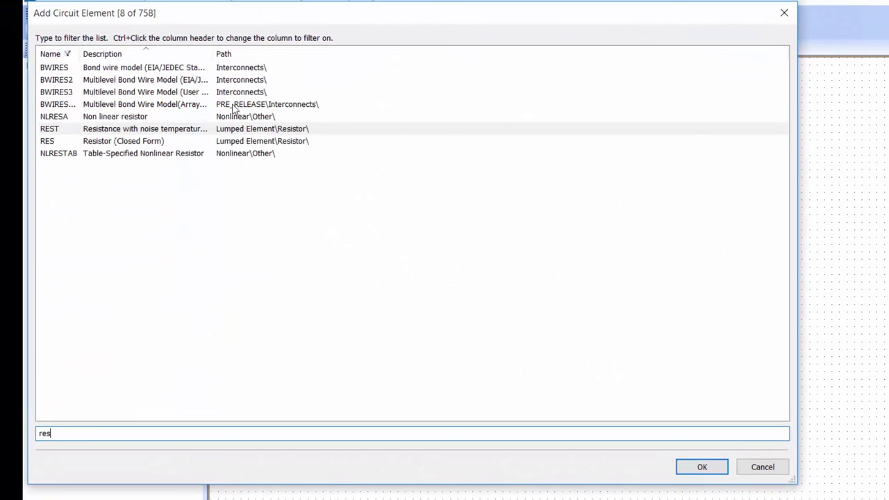
{"action": "key", "text": "Down"}
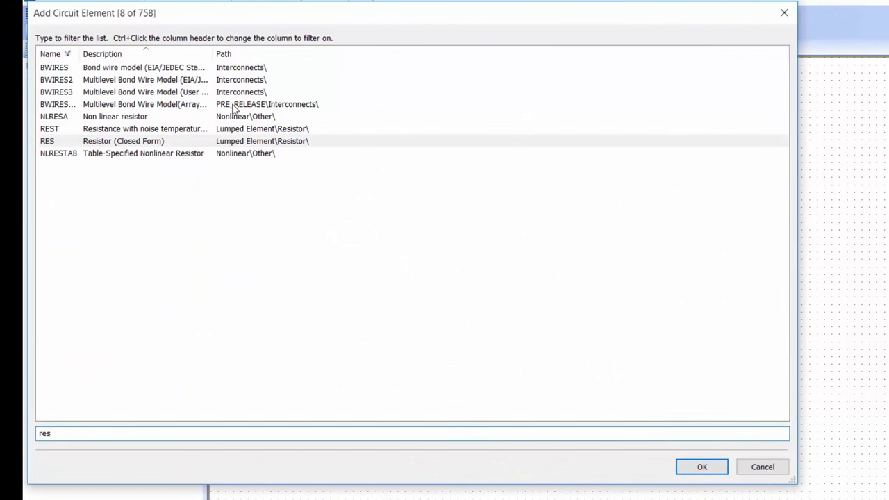
{"action": "key", "text": "Return"}
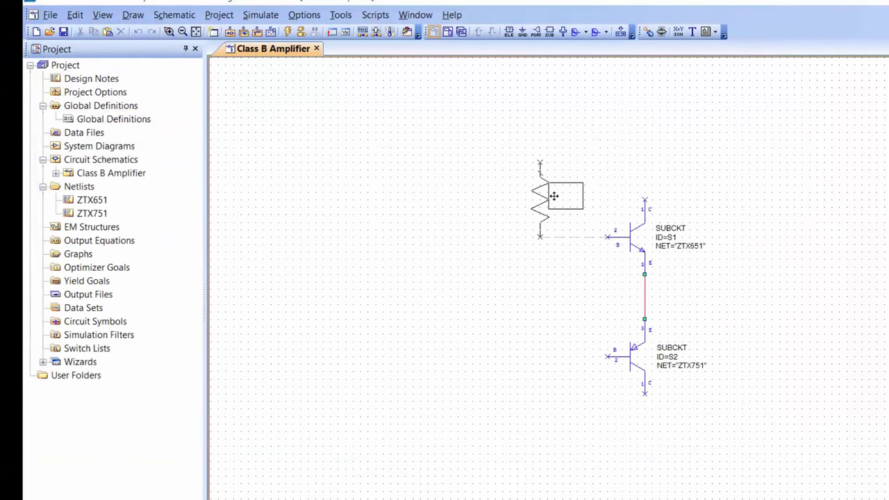
{"action": "left_click", "coordinate": [553, 196]}
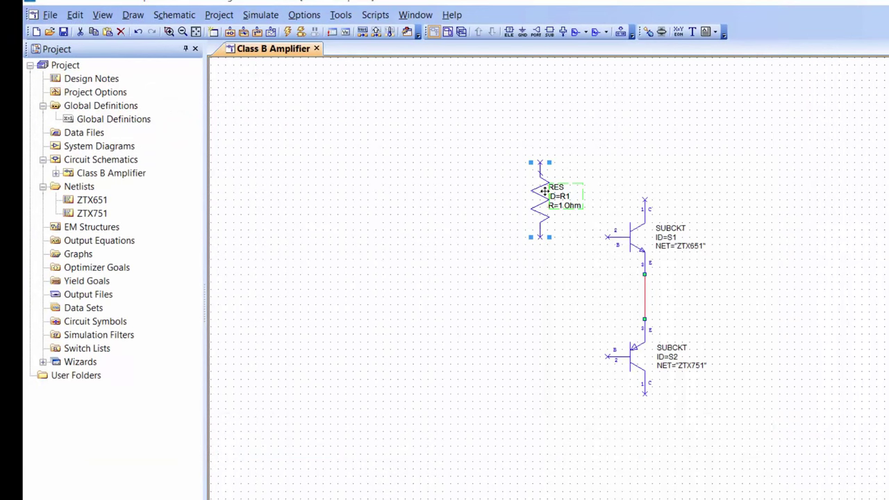
{"action": "left_click_drag", "start_coordinate": [544, 191], "coordinate": [559, 281]}
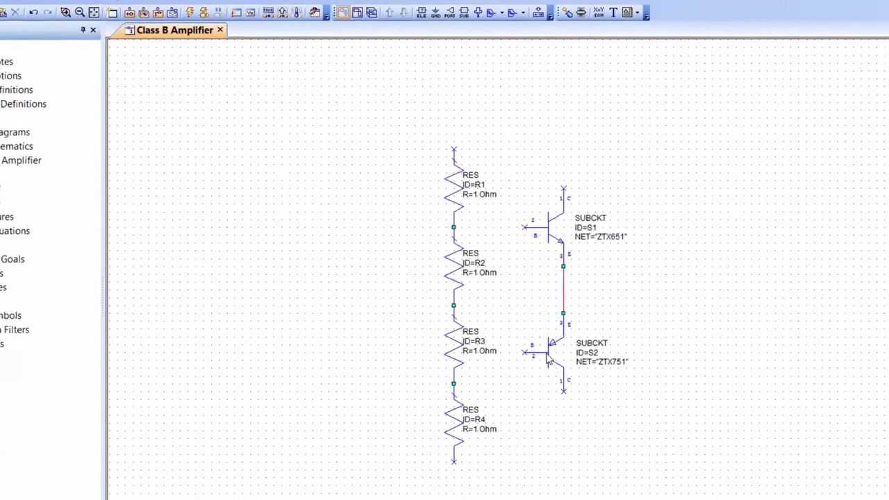
Move the ZTX751 down so its base lines up with the junction of R3 and R4.
{"action": "left_click_drag", "start_coordinate": [548, 359], "coordinate": [545, 381]}
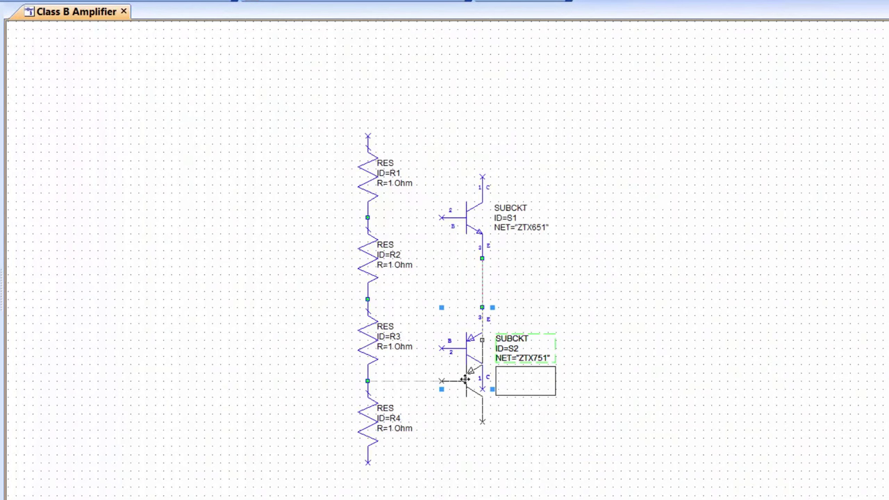
{"action": "left_click_drag", "start_coordinate": [465, 379], "coordinate": [466, 379]}
{"action": "left_click", "coordinate": [633, 345]}
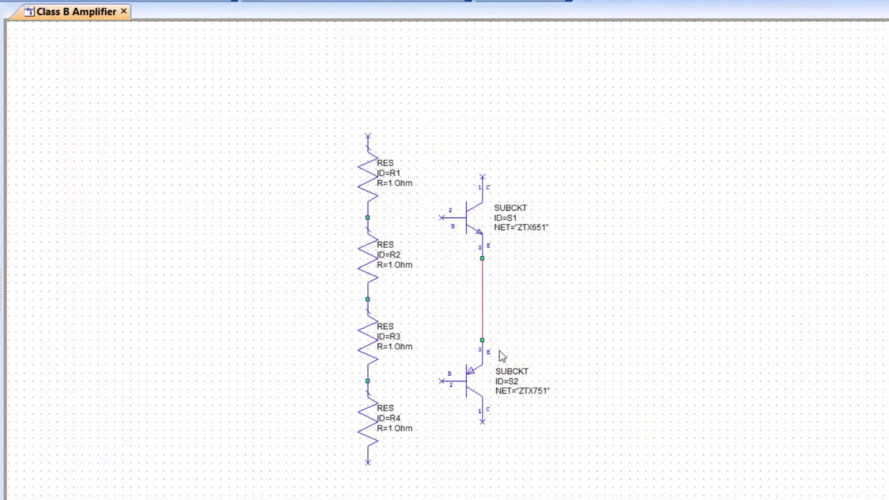
Wire the ZTX651's base to the R1-R2 junction and its collector to the top of R1, and the ZTX751's base to the R3-R4 junction.
{"action": "left_click", "coordinate": [441, 217]}
{"action": "left_click", "coordinate": [380, 221]}
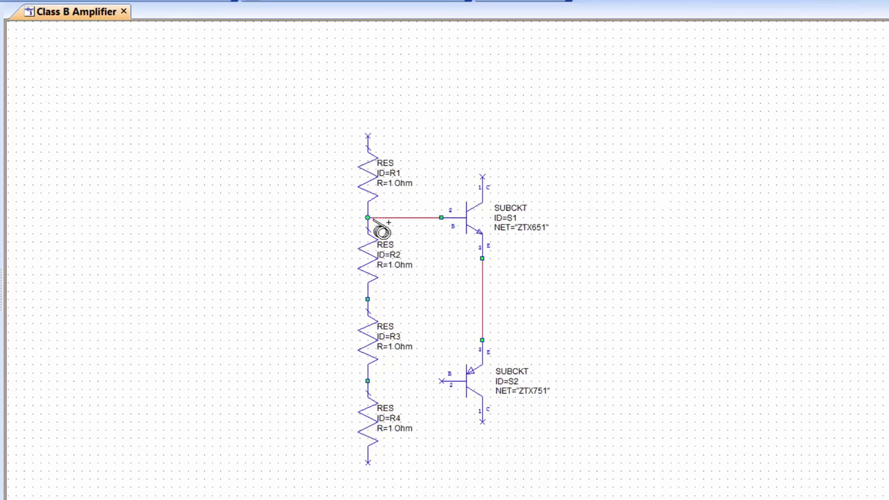
{"action": "left_click", "coordinate": [371, 383]}
{"action": "left_click", "coordinate": [442, 381]}
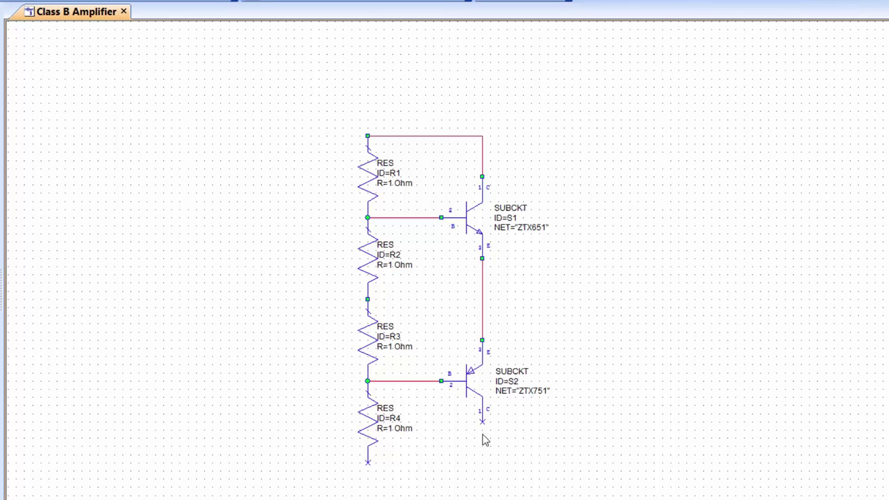
Wire the ZTX751's collector to the bottom of R4 and ground that line below the collector.
{"action": "left_click", "coordinate": [486, 426]}
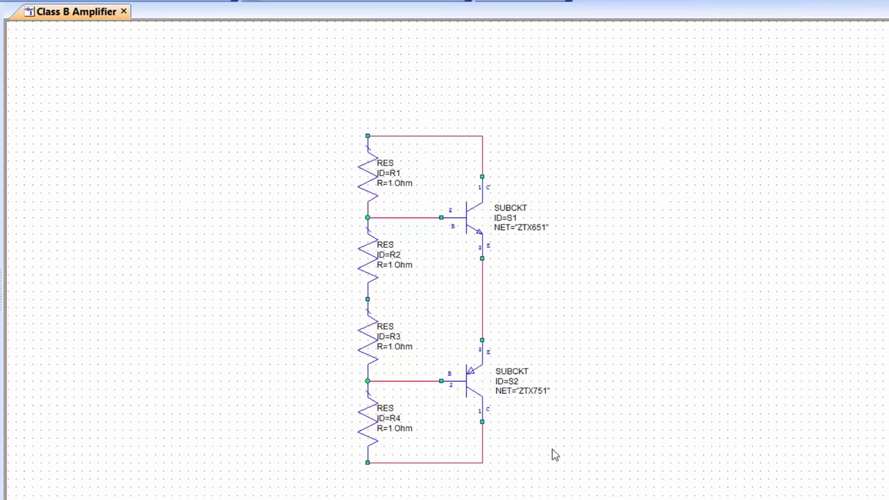
{"action": "key", "text": "ctrl+g"}
Place a DCVS source to the right of the transistors, ground its negative terminal and wire its positive terminal to the ZTX651's collector line.
{"action": "key", "text": "ctrl+l"}
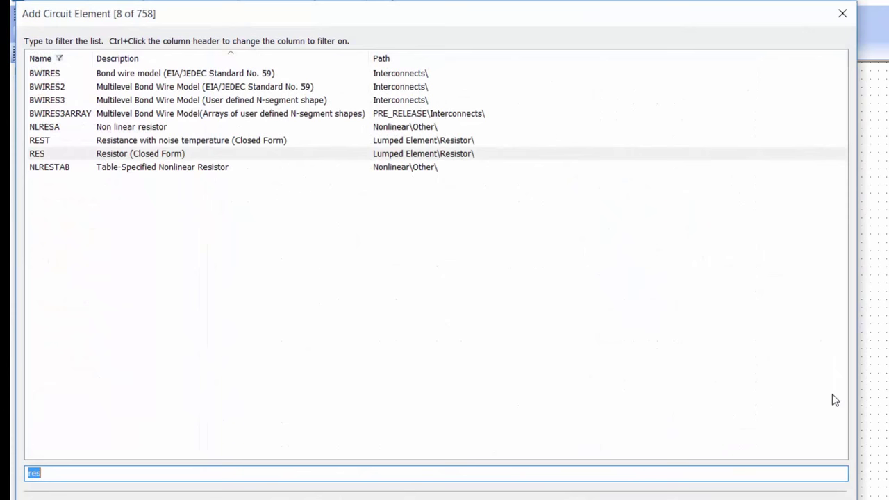
{"action": "type", "text": "dcvs"}
{"action": "key", "text": "Return"}
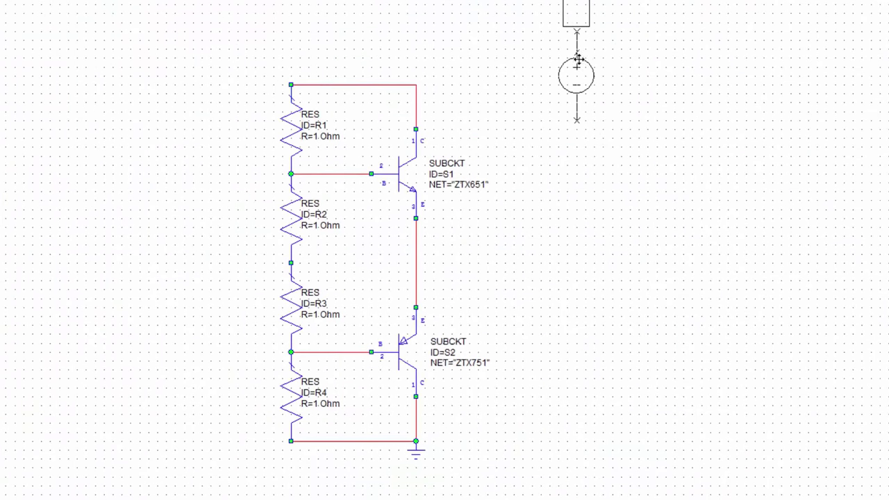
{"action": "left_click", "coordinate": [658, 88]}
{"action": "key", "text": "ctrl+g"}
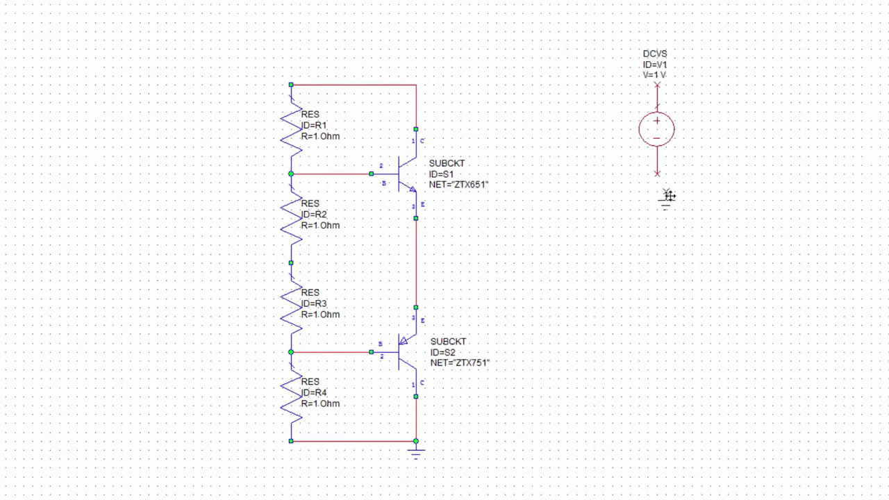
{"action": "left_click", "coordinate": [656, 175]}
{"action": "left_click", "coordinate": [656, 84]}
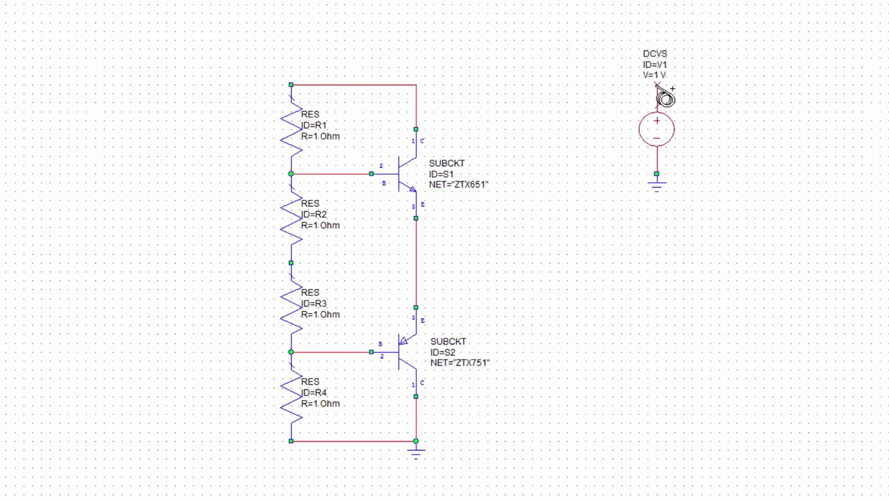
{"action": "left_click", "coordinate": [415, 84]}
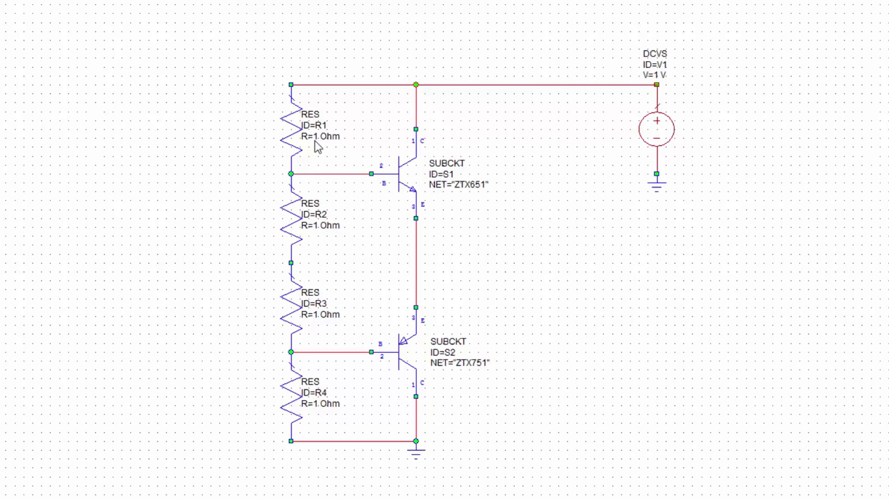
Set resistors R1 and R4 to 27k Ohm and resistors R2 and R3 to 2.7k Ohm.
{"action": "left_click", "coordinate": [23, 9]}
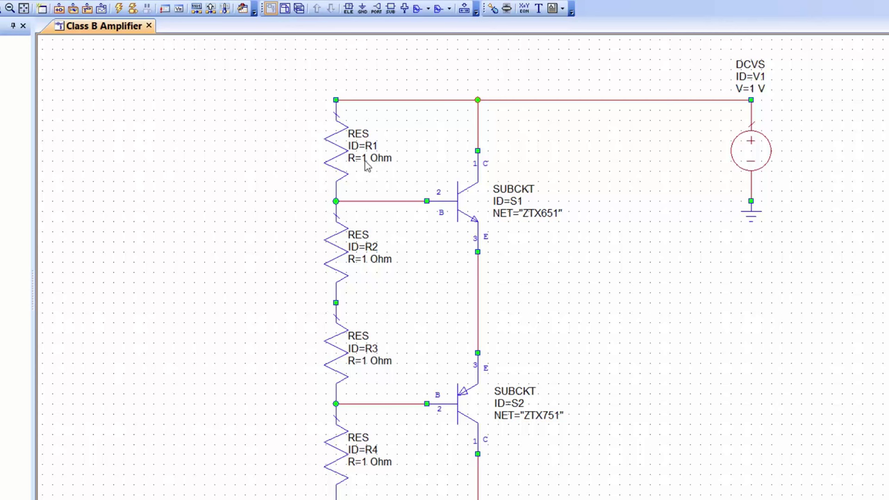
{"action": "double_click", "coordinate": [367, 159]}
{"action": "type", "text": "27k"}
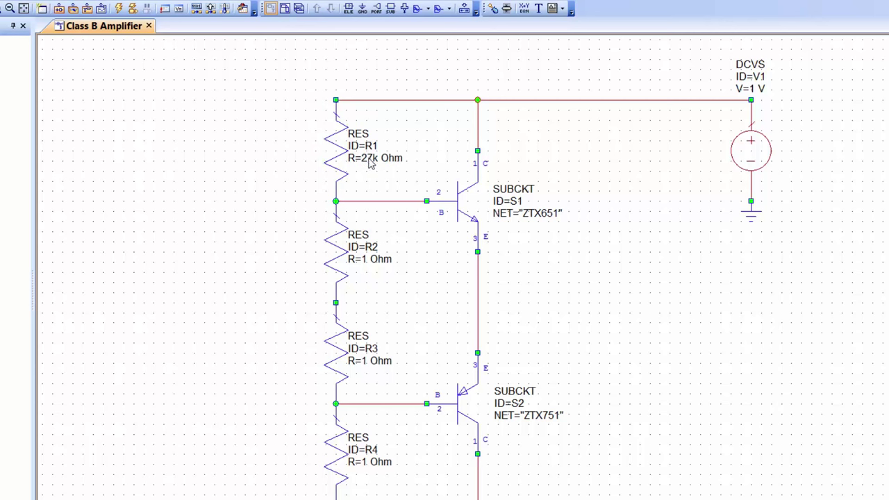
{"action": "double_click", "coordinate": [364, 262]}
{"action": "type", "text": "2.7k"}
{"action": "key", "text": "Return"}
{"action": "double_click", "coordinate": [364, 362]}
{"action": "type", "text": "2."}
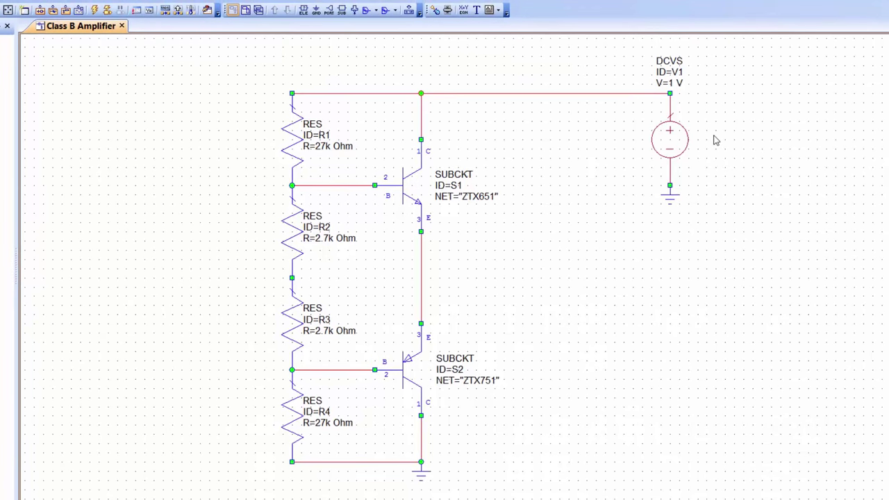
Make the DC source's voltage parameter tunable and check it in the variable tuner, closing the tuner again.
{"action": "left_click", "coordinate": [434, 10]}
{"action": "left_click", "coordinate": [677, 83]}
{"action": "left_click", "coordinate": [447, 9]}
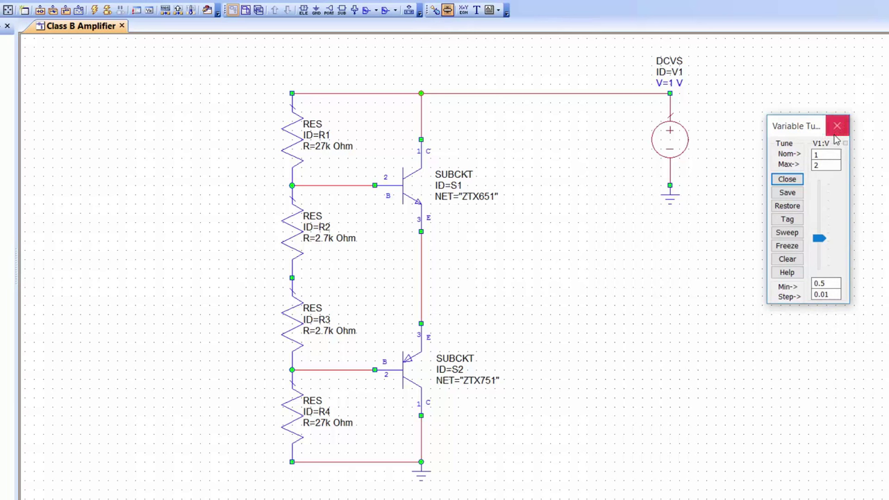
{"action": "left_click", "coordinate": [836, 129]}
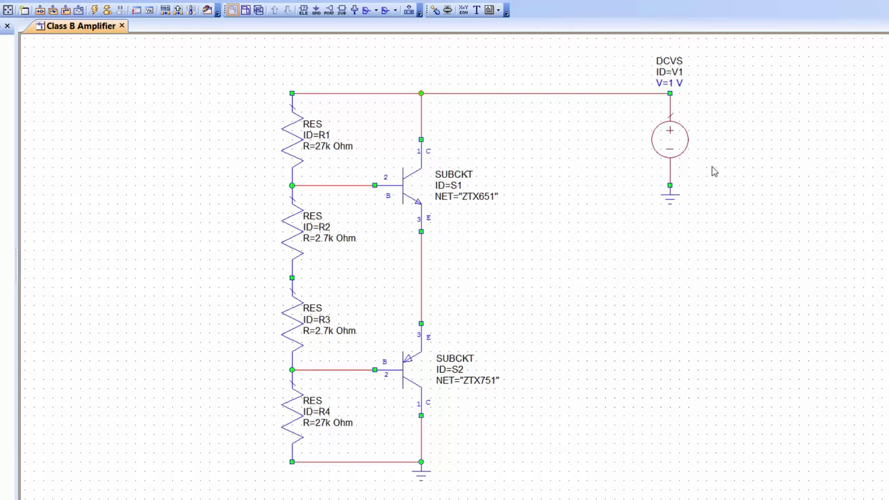
Open the DC source's parameters and set its voltage to 12 V.
{"action": "left_click", "coordinate": [669, 139]}
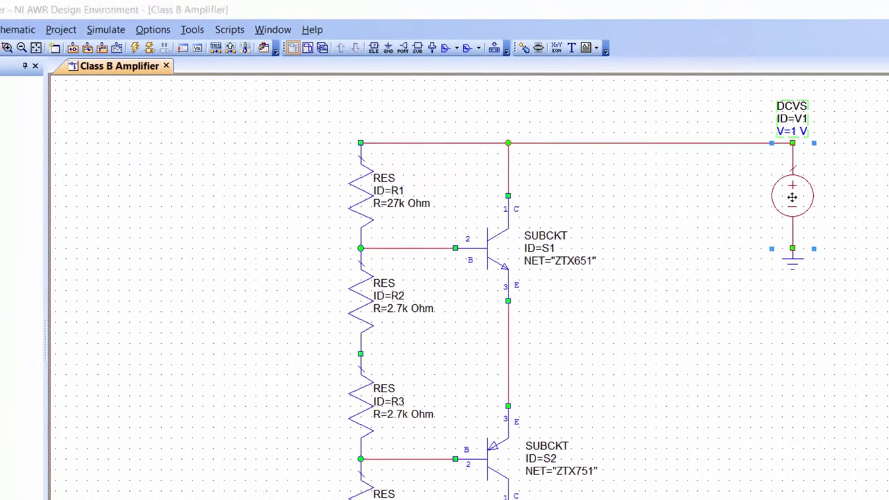
{"action": "double_click", "coordinate": [791, 197]}
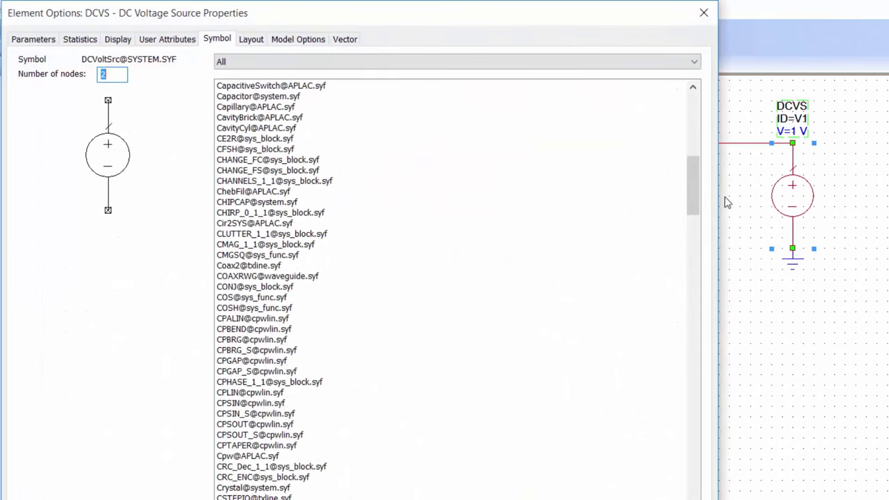
{"action": "left_click", "coordinate": [45, 42]}
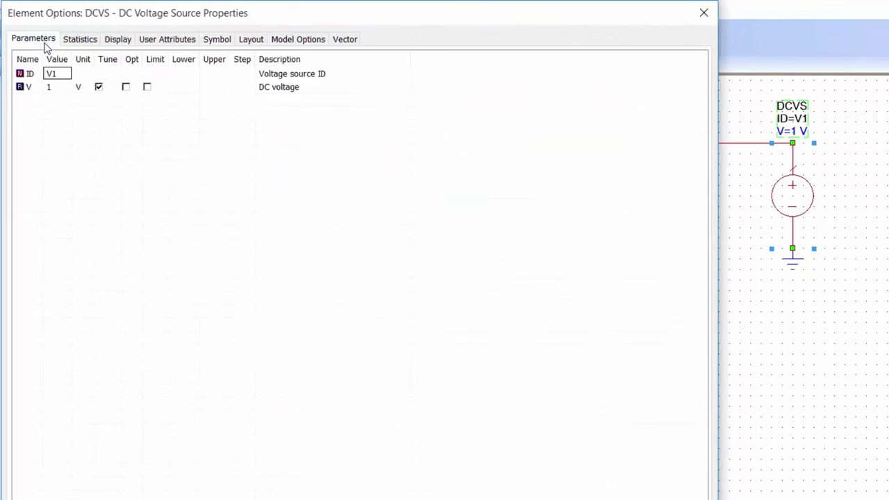
{"action": "left_click", "coordinate": [84, 126]}
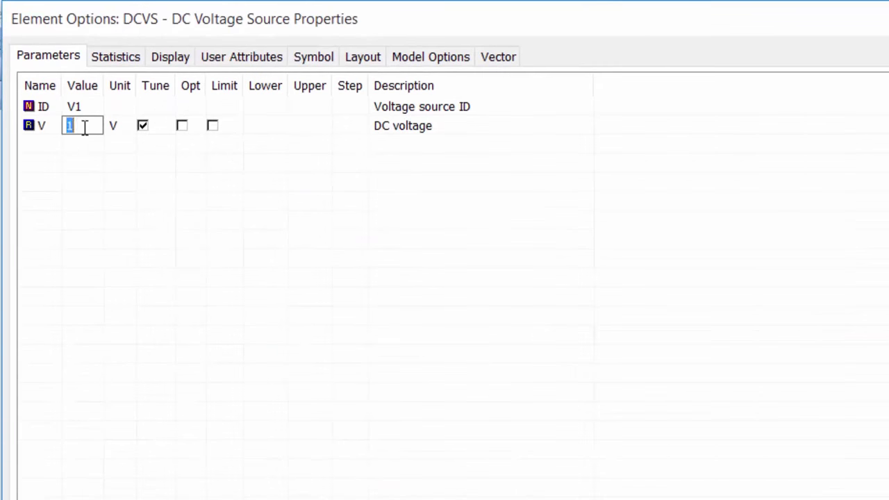
{"action": "type", "text": "12"}
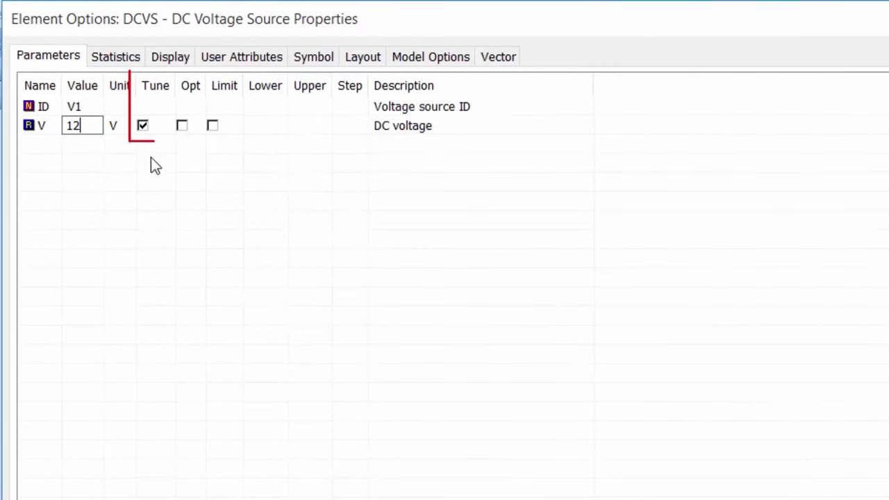
Limit the source voltage's tuning range to a lower bound of 11, an upper bound of 15 and a step of 0.1.
{"action": "left_click", "coordinate": [213, 126]}
{"action": "left_click", "coordinate": [260, 129]}
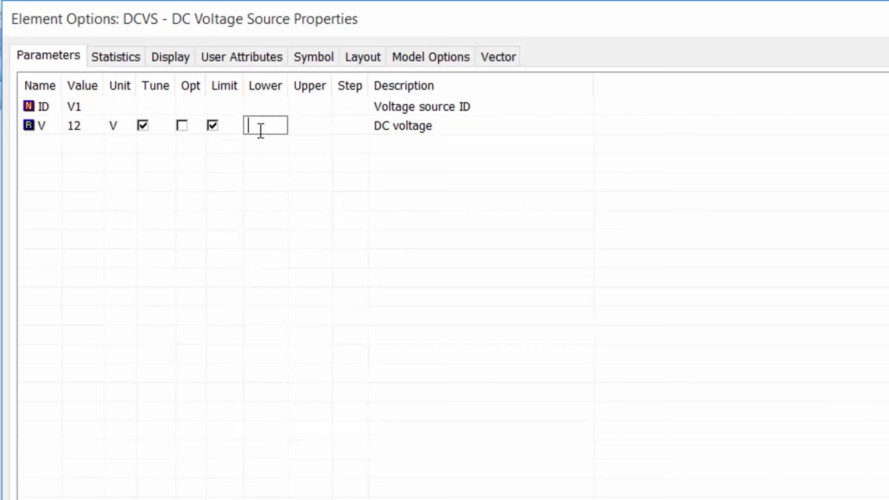
{"action": "type", "text": "11"}
{"action": "left_click", "coordinate": [311, 126]}
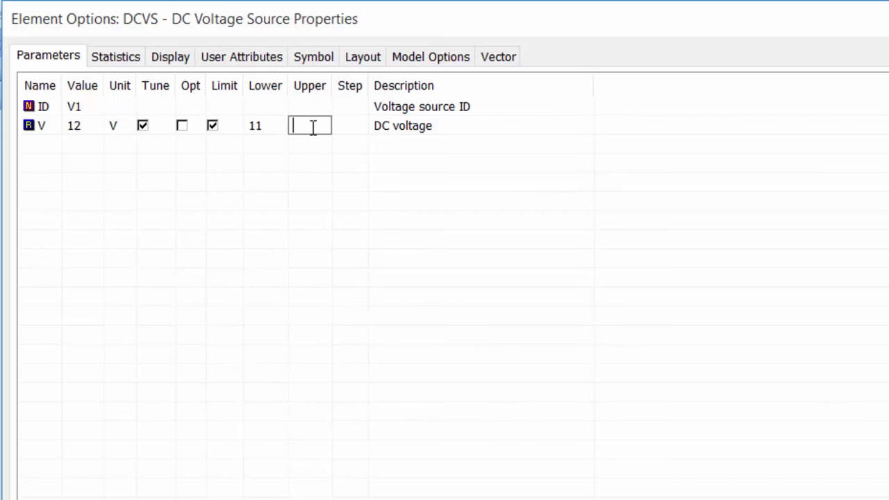
{"action": "type", "text": "15"}
{"action": "left_click", "coordinate": [351, 127]}
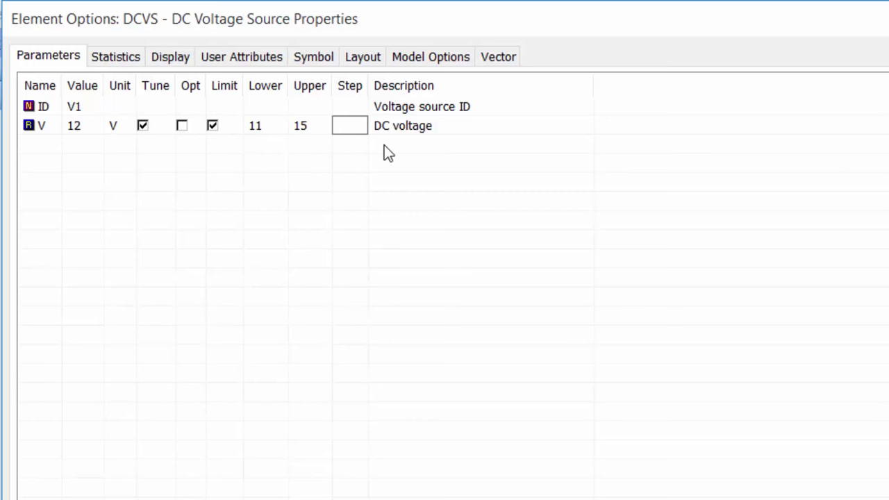
{"action": "type", "text": "0.1"}
{"action": "key", "text": "Return"}
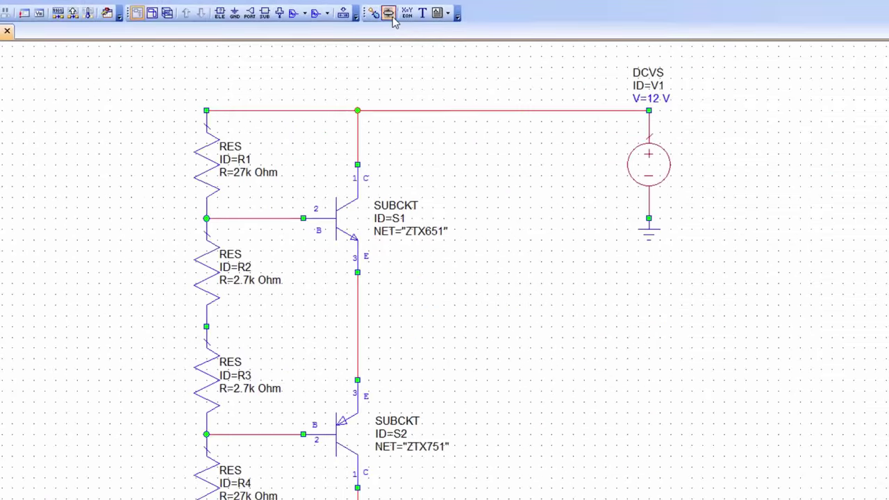
Review the source voltage's tuning range in the variable tuner and close the tuner.
{"action": "left_click", "coordinate": [393, 19]}
{"action": "left_click_drag", "start_coordinate": [799, 144], "coordinate": [769, 89]}
{"action": "left_click", "coordinate": [757, 159]}
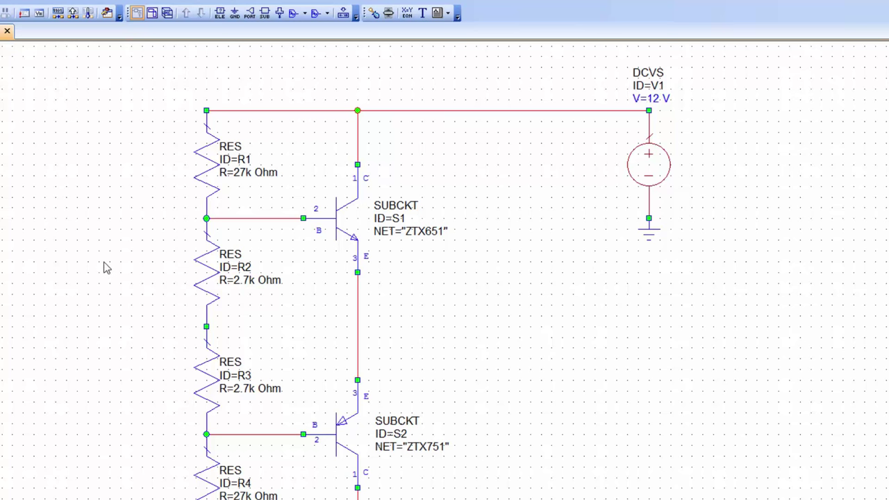
Add DCIA current and DCVA_N node voltage annotations to the Class B Amplifier schematic and run the simulation.
{"action": "right_click", "coordinate": [104, 208]}
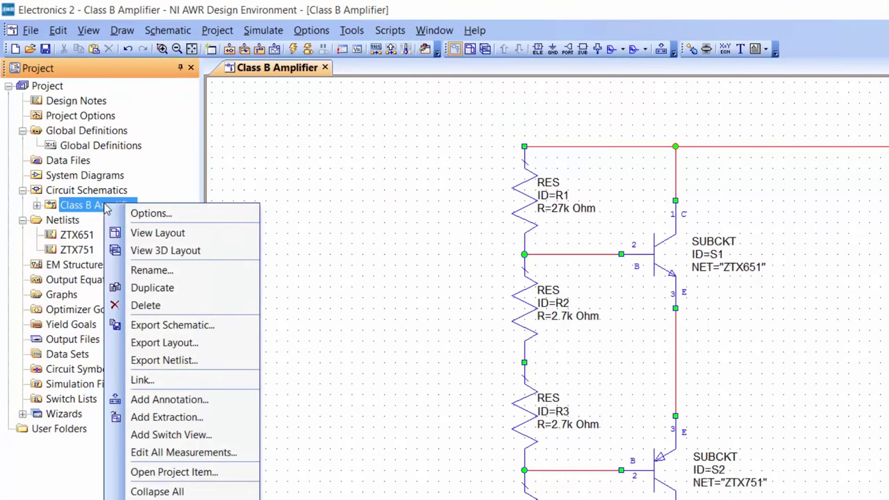
{"action": "left_click", "coordinate": [195, 401]}
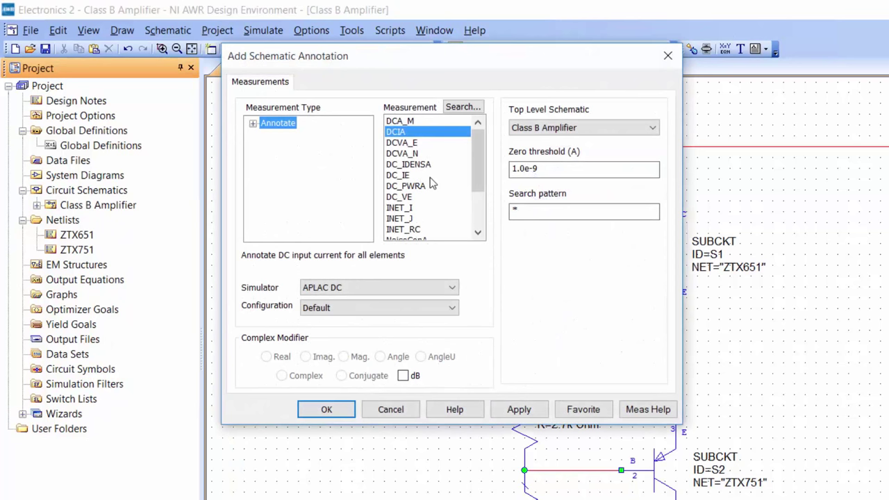
{"action": "left_click", "coordinate": [518, 409]}
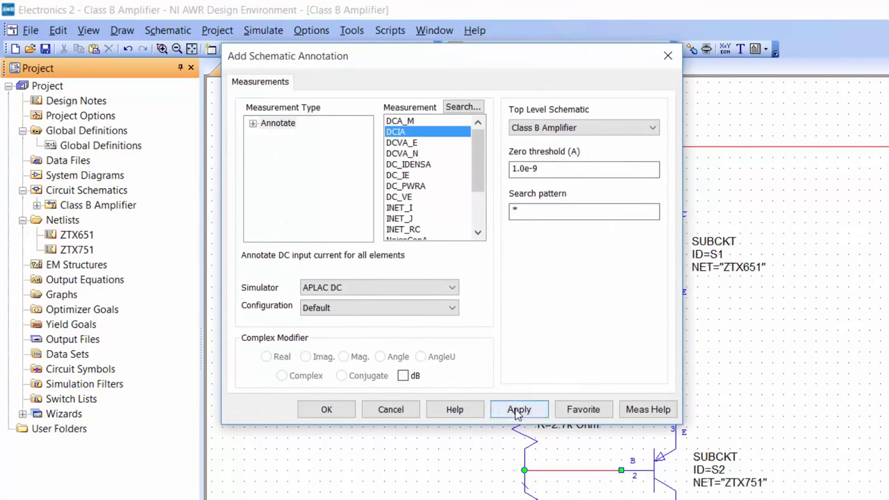
{"action": "left_click", "coordinate": [417, 154]}
{"action": "key", "text": "Return"}
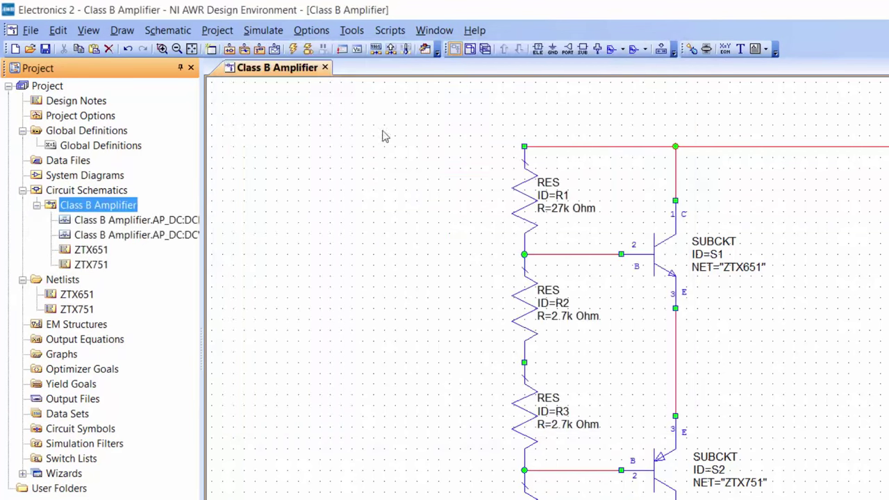
{"action": "left_click", "coordinate": [294, 48]}
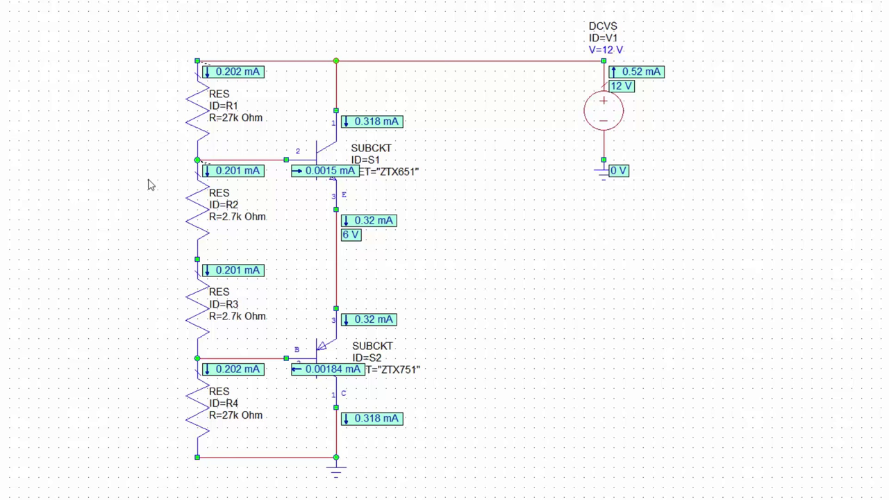
Separate the overlapping annotations at the resistor junctions by moving one label at each junction to the left of the chain.
{"action": "left_click_drag", "start_coordinate": [236, 173], "coordinate": [179, 179]}
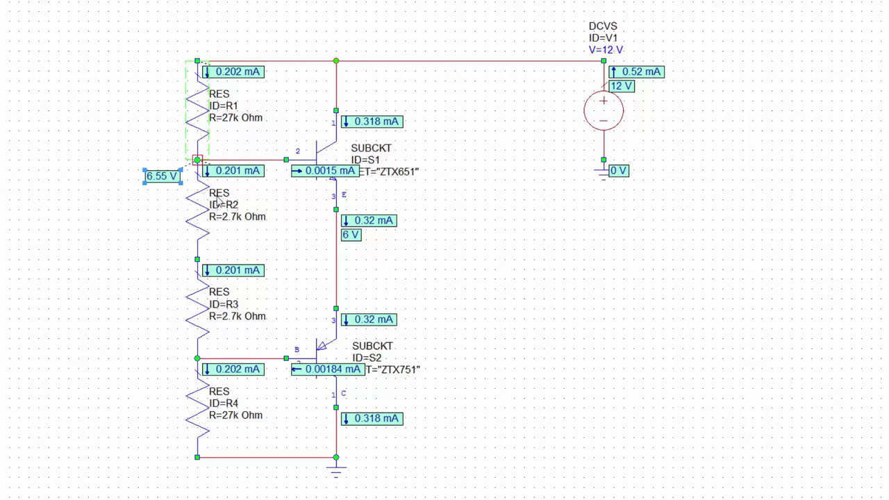
{"action": "left_click_drag", "start_coordinate": [225, 270], "coordinate": [149, 272]}
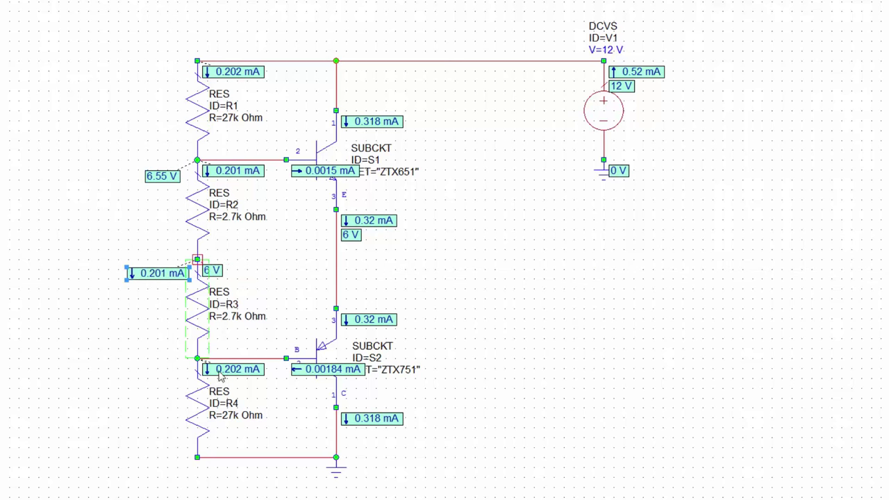
{"action": "left_click_drag", "start_coordinate": [221, 374], "coordinate": [158, 373]}
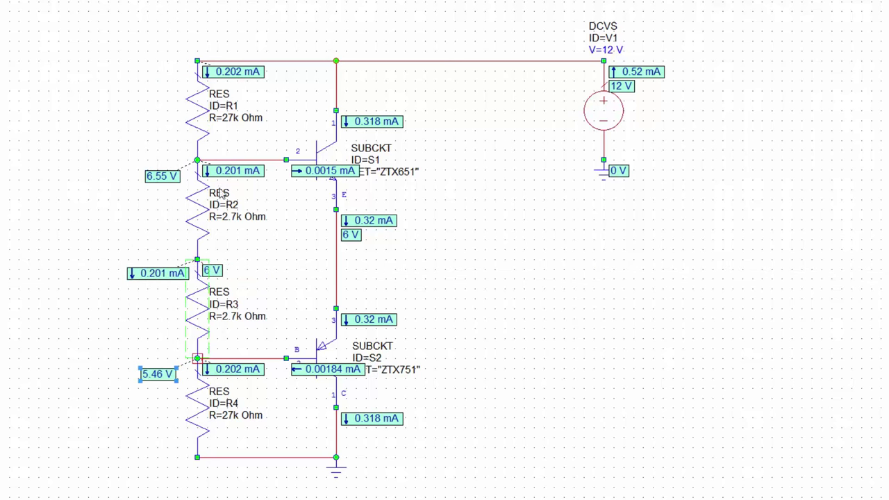
{"action": "left_click", "coordinate": [417, 128]}
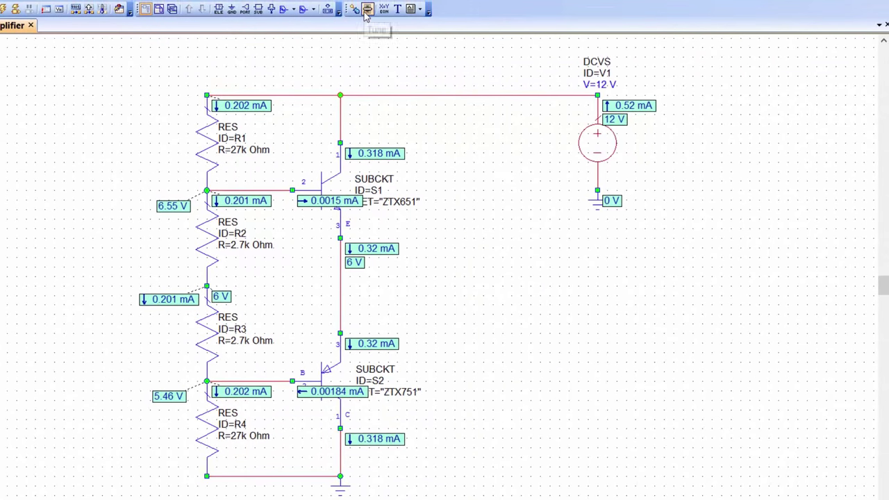
Tune the supply voltage down to 11 V and up to 15 V, and close the variable tuner.
{"action": "left_click", "coordinate": [366, 11]}
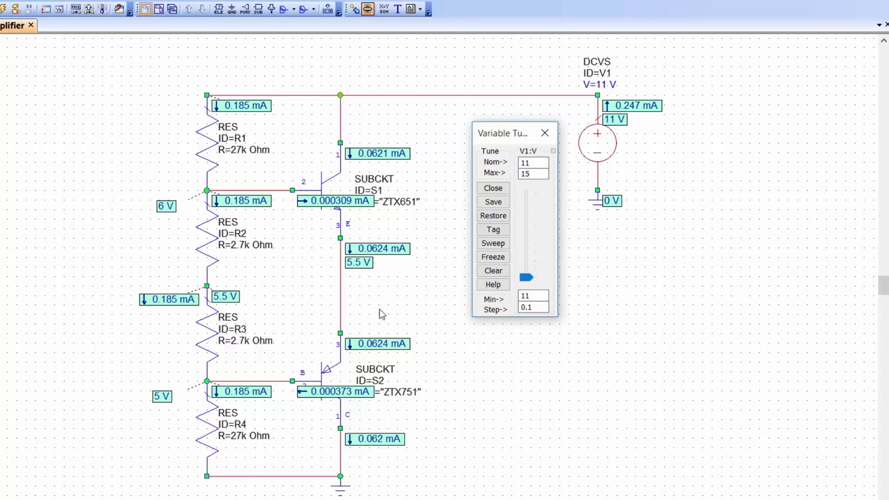
{"action": "left_click_drag", "start_coordinate": [526, 279], "coordinate": [526, 194]}
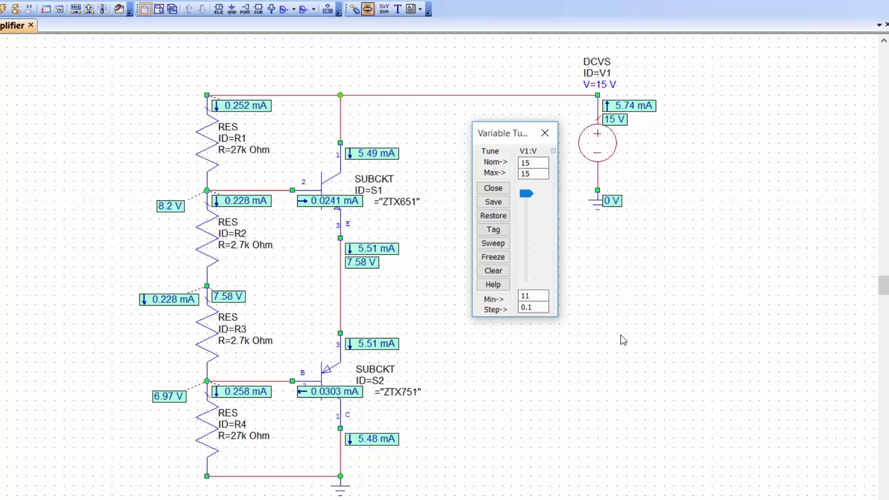
{"action": "left_click", "coordinate": [544, 132]}
Move the R1 to R4 resistor chain farther left of the transistors and shift the base current labels clear of the transistor symbols.
{"action": "left_click_drag", "start_coordinate": [102, 82], "coordinate": [290, 485]}
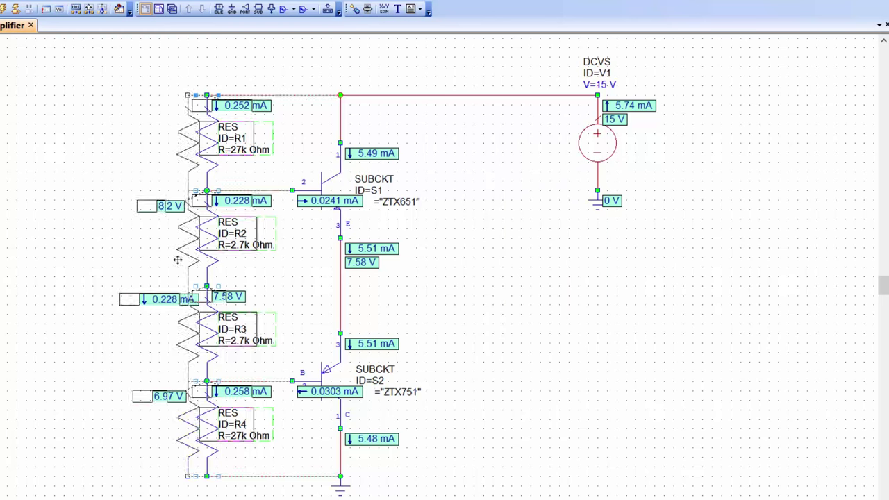
{"action": "left_click_drag", "start_coordinate": [209, 260], "coordinate": [56, 260]}
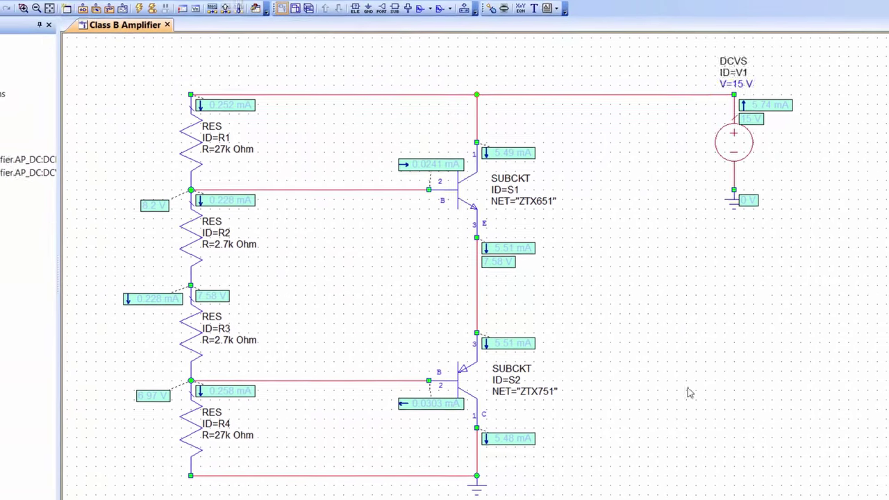
Add a V_METER element from the S1 base line and wire its negative terminal to the emitter line between the transistors.
{"action": "key", "text": "ctrl+l"}
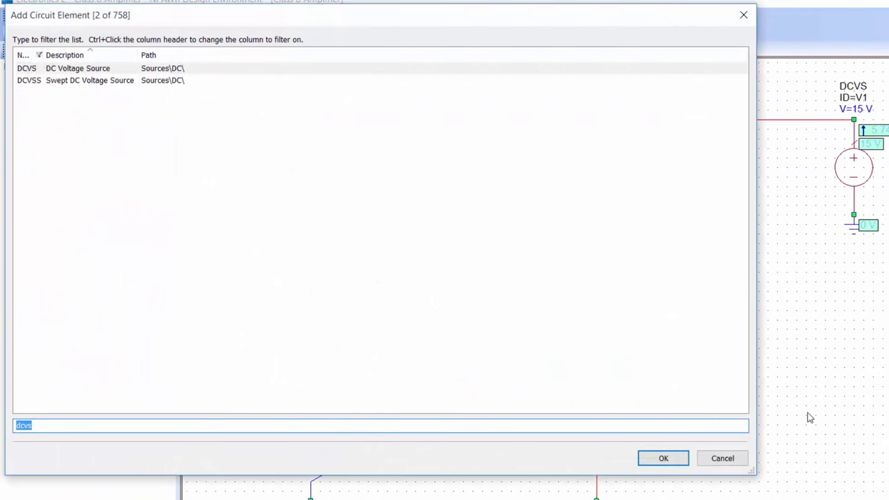
{"action": "type", "text": "v_meter"}
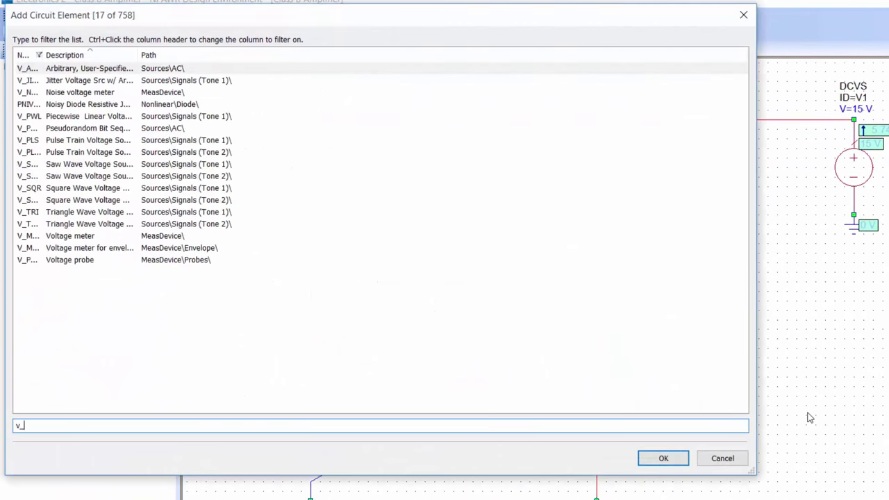
{"action": "key", "text": "Return"}
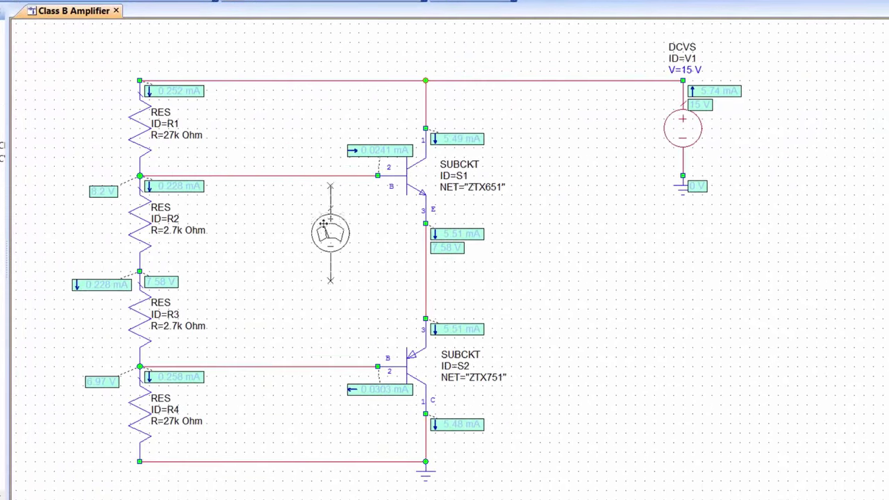
{"action": "left_click", "coordinate": [378, 233]}
{"action": "left_click", "coordinate": [314, 222]}
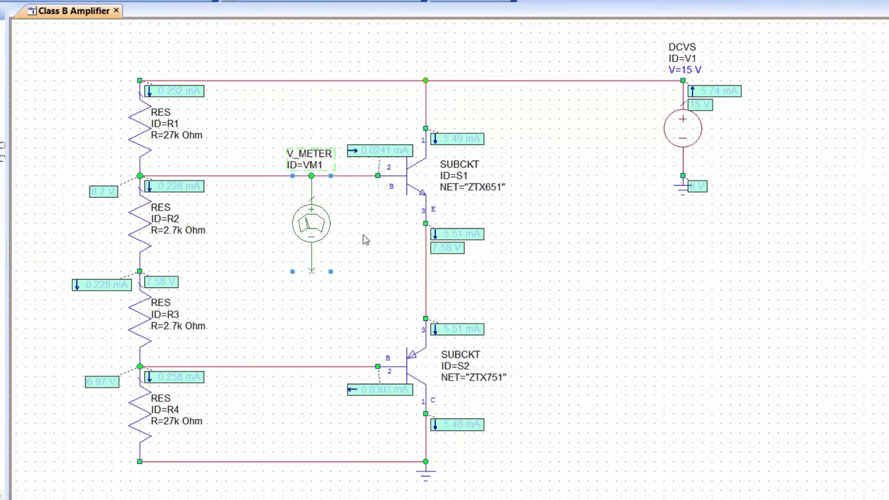
{"action": "left_click", "coordinate": [311, 271]}
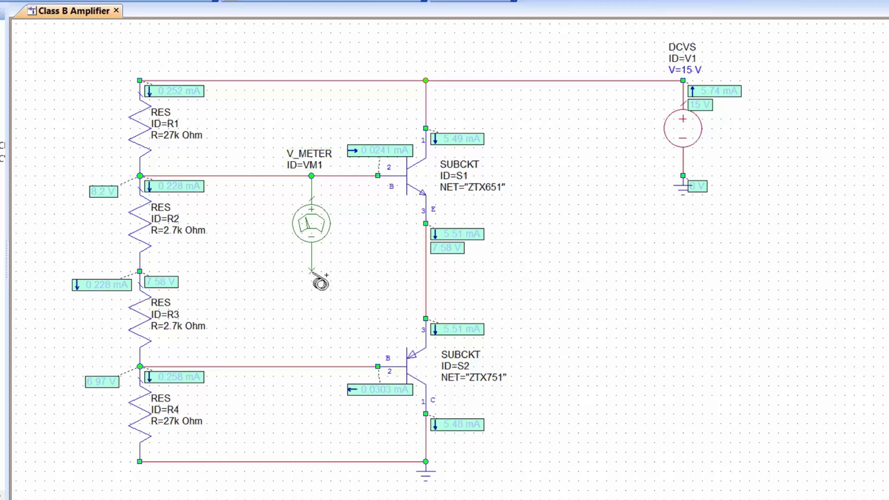
{"action": "left_click", "coordinate": [425, 270]}
Move the voltage meter's label to the left of its symbol and set its ID to VBE.
{"action": "left_click_drag", "start_coordinate": [306, 157], "coordinate": [263, 217]}
{"action": "double_click", "coordinate": [272, 230]}
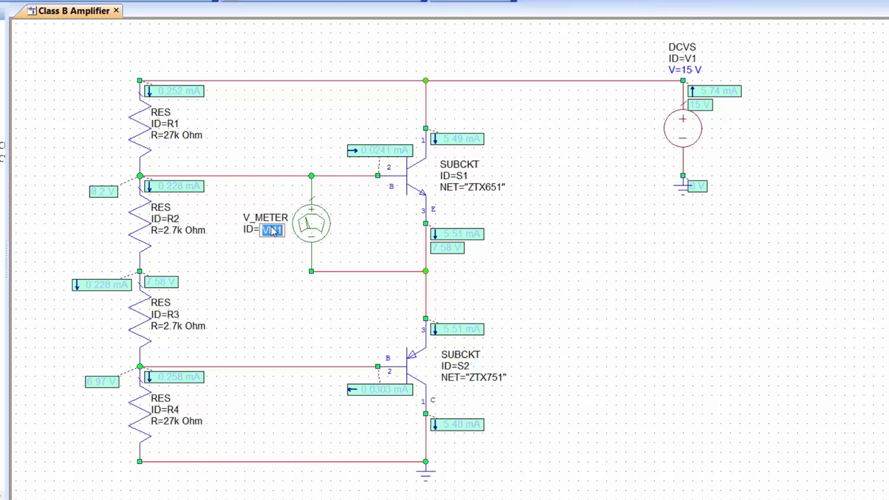
{"action": "type", "text": "VBE"}
{"action": "key", "text": "Return"}
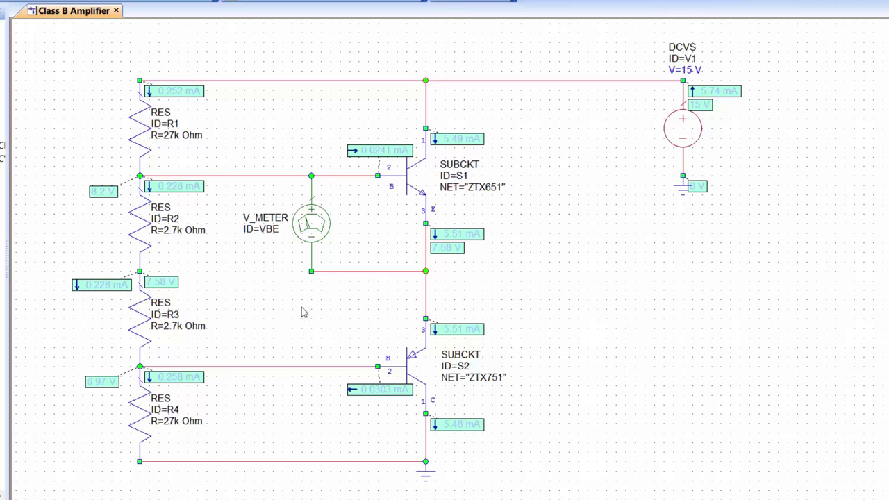
Copy the VBE meter between the shared emitter line and the S2 base line, and set the copy's ID to VEB.
{"action": "left_click", "coordinate": [312, 234]}
{"action": "key", "text": "ctrl+c"}
{"action": "key", "text": "ctrl+v"}
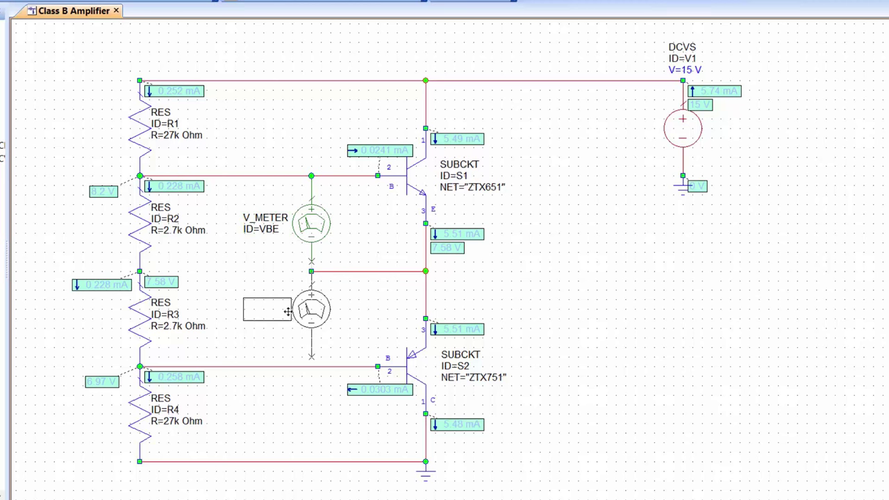
{"action": "left_click", "coordinate": [288, 317]}
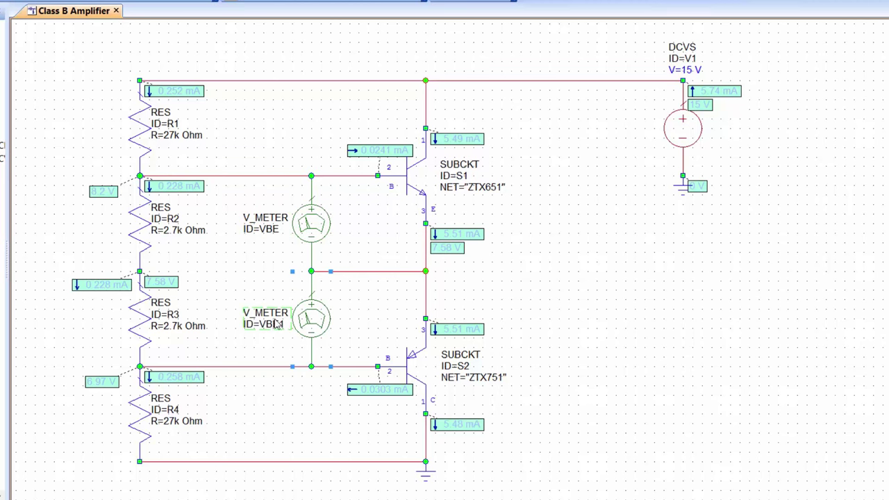
{"action": "double_click", "coordinate": [274, 327]}
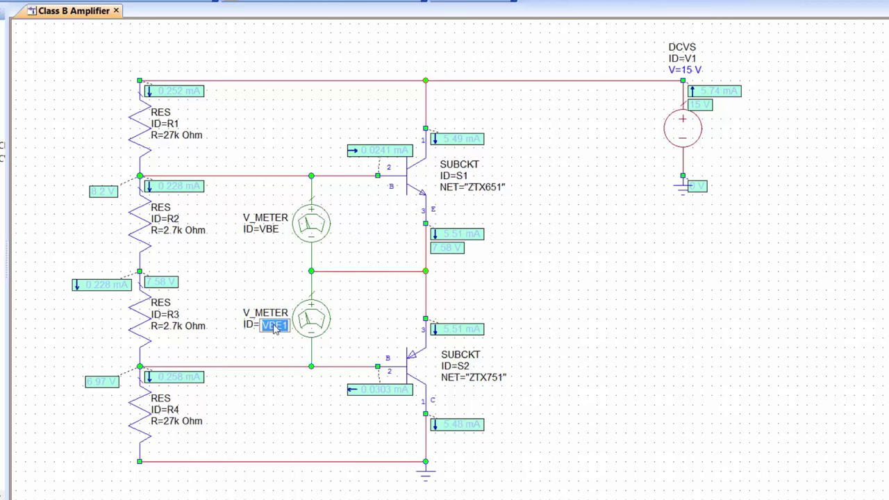
{"action": "left_click", "coordinate": [275, 330]}
{"action": "key", "text": "BackSpace"}
{"action": "type", "text": "B"}
{"action": "key", "text": "Delete"}
{"action": "left_click", "coordinate": [388, 339]}
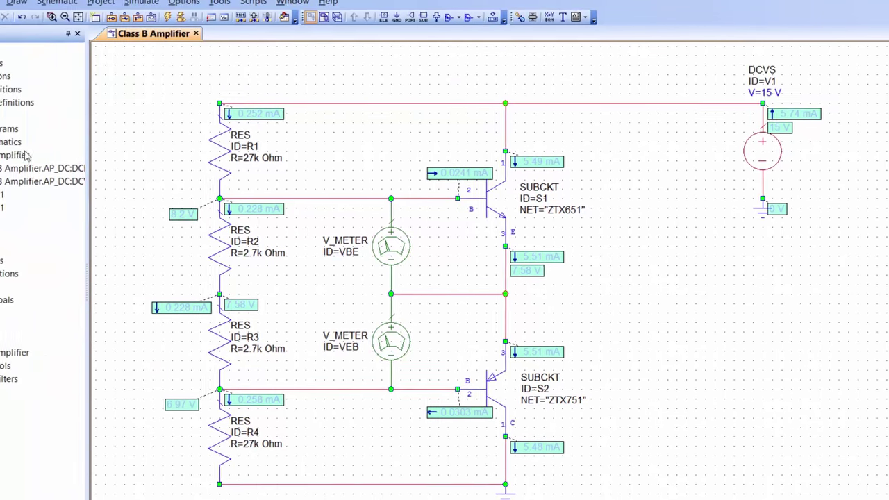
Add a DCA_M annotation to the Class B Amplifier schematic for the meter values and run the simulation.
{"action": "left_click", "coordinate": [100, 182]}
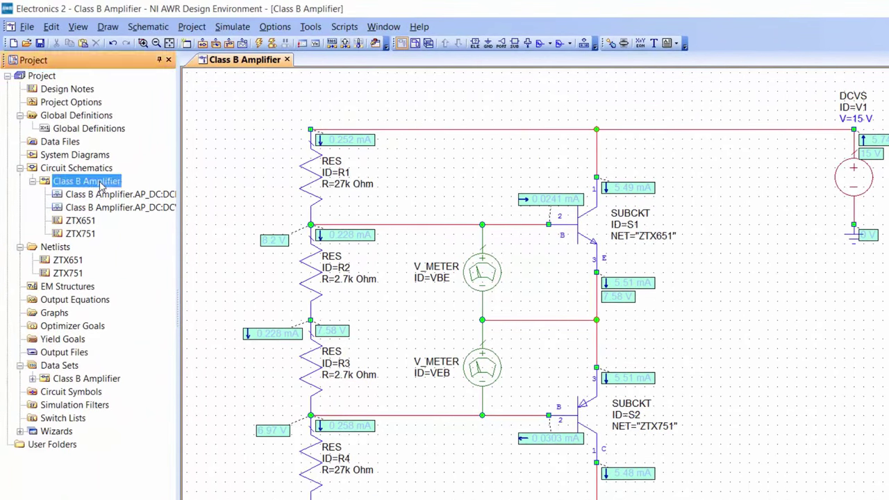
{"action": "right_click", "coordinate": [101, 182]}
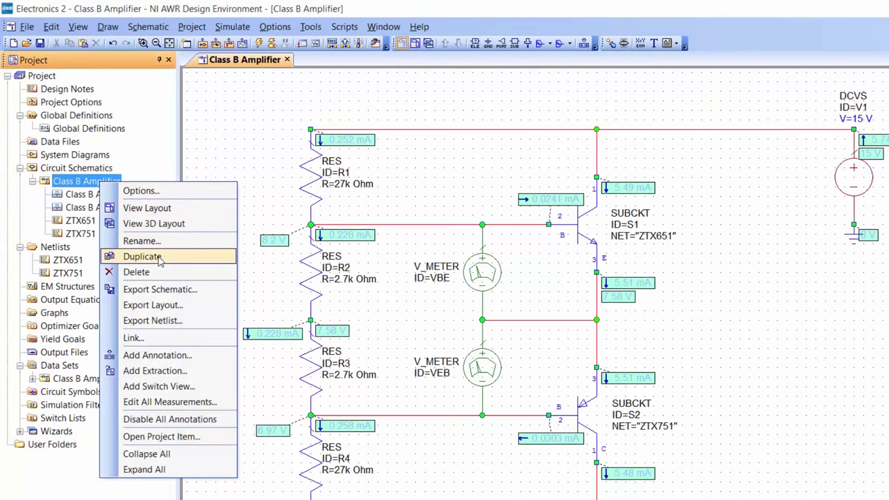
{"action": "left_click", "coordinate": [158, 356]}
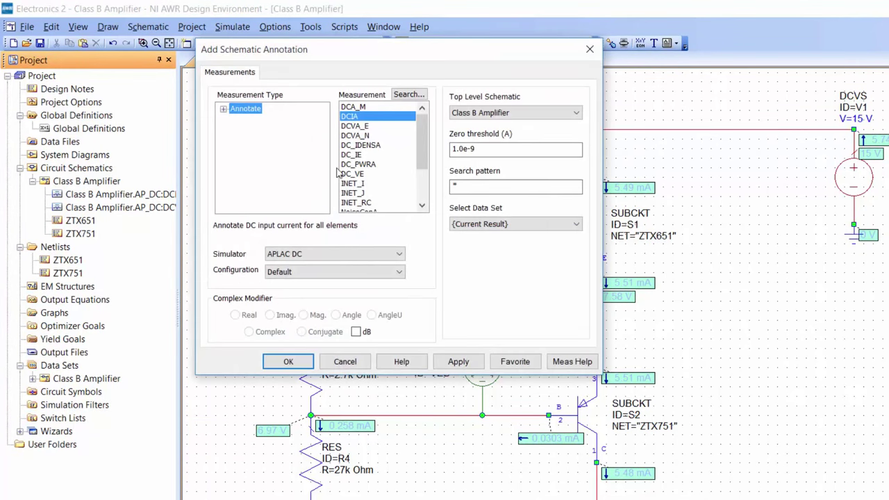
{"action": "left_click", "coordinate": [372, 109]}
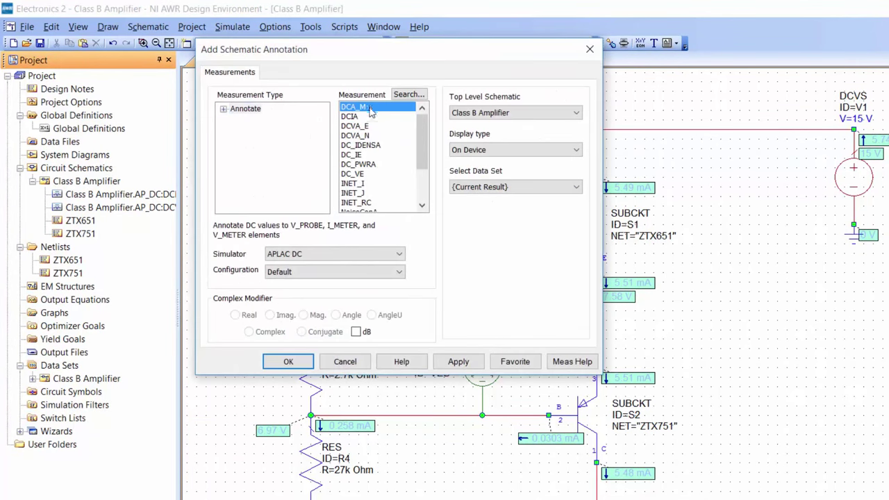
{"action": "left_click", "coordinate": [458, 361]}
{"action": "left_click", "coordinate": [288, 361]}
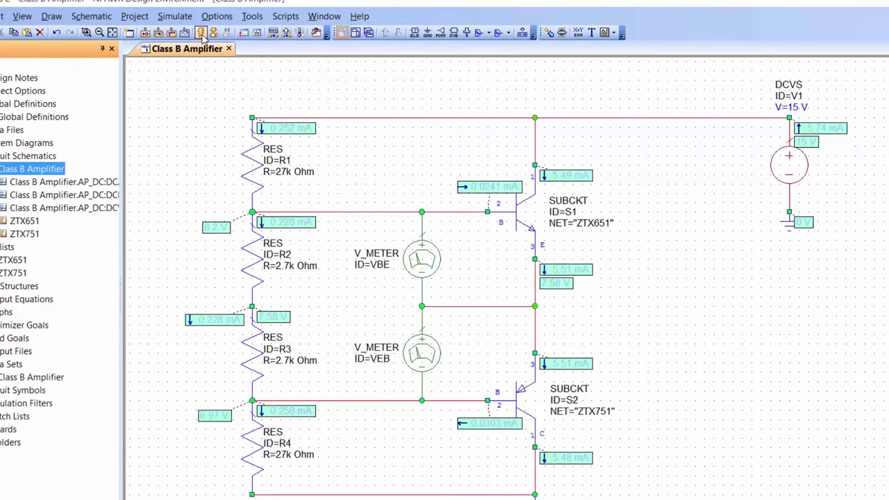
{"action": "left_click", "coordinate": [259, 43]}
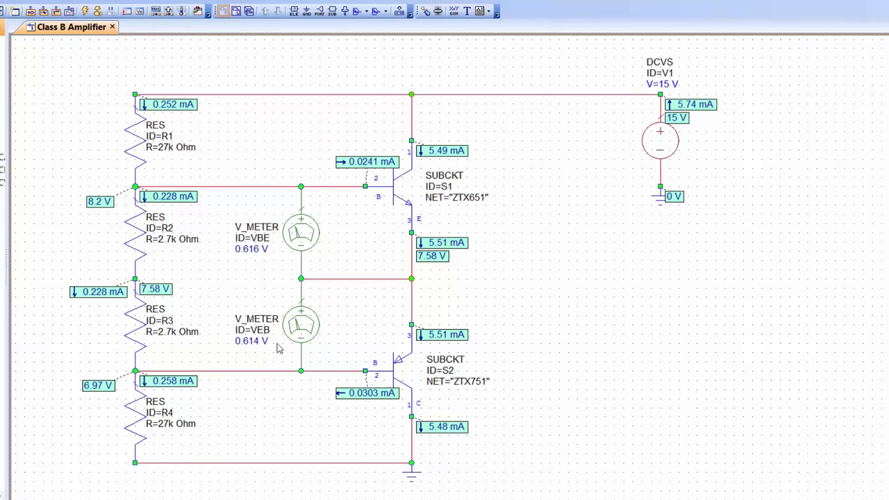
Tune the supply voltage down to 11 V and back up to 15 V to check VBE and VEB, and close the variable tuner.
{"action": "left_click", "coordinate": [437, 11]}
{"action": "left_click_drag", "start_coordinate": [591, 189], "coordinate": [645, 265]}
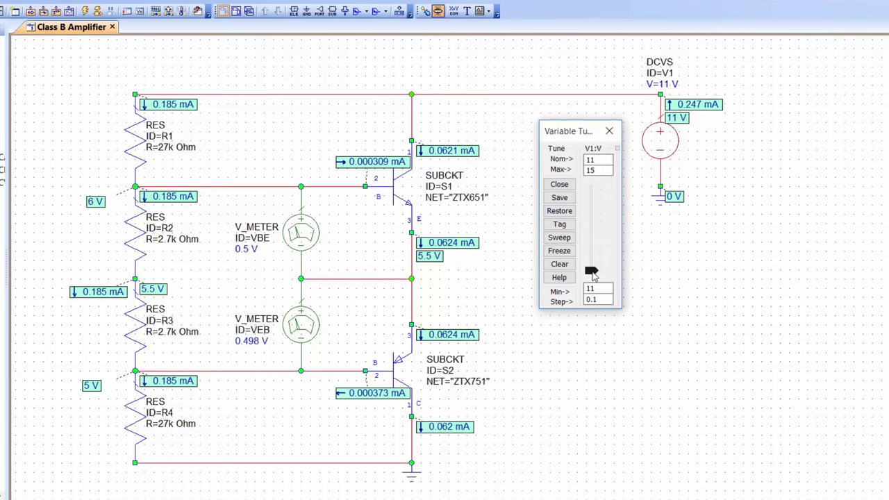
{"action": "left_click_drag", "start_coordinate": [592, 274], "coordinate": [620, 212]}
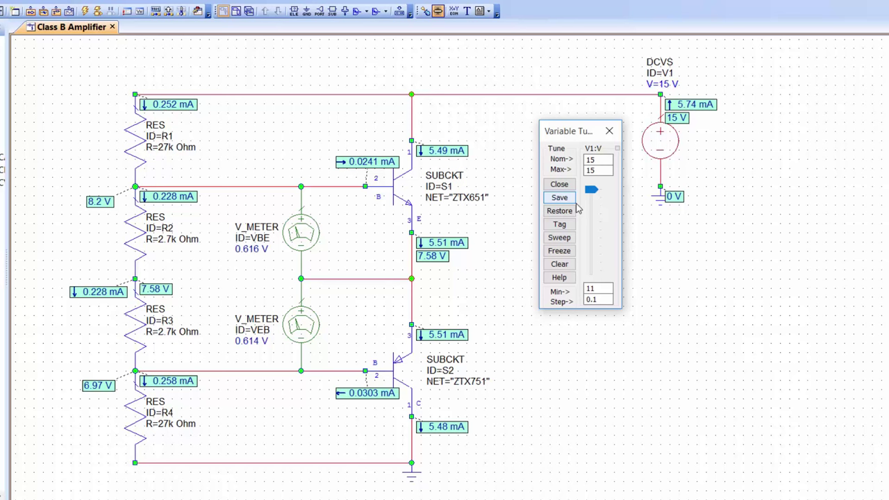
{"action": "left_click", "coordinate": [608, 131]}
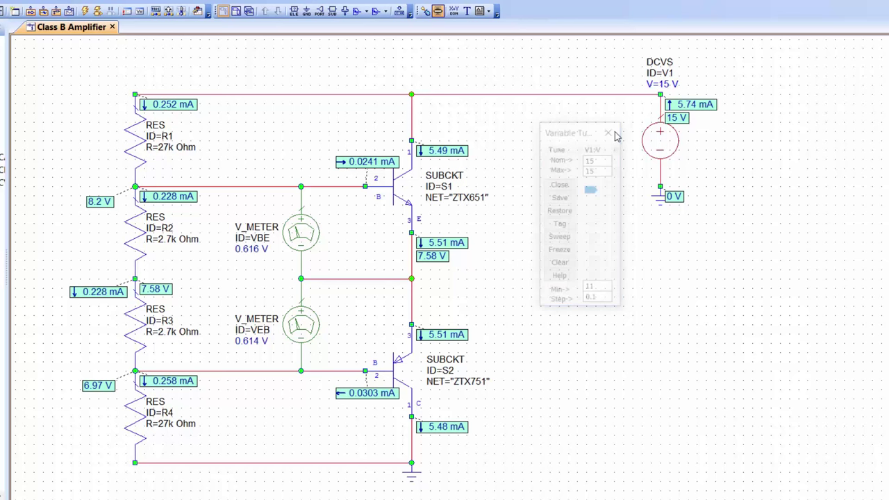
Delete the VBE and VEB voltage meters and move the R1 to R4 resistor chain closer to the transistors.
{"action": "left_click", "coordinate": [311, 234]}
{"action": "key", "text": "Delete"}
{"action": "left_click", "coordinate": [303, 335]}
{"action": "key", "text": "Delete"}
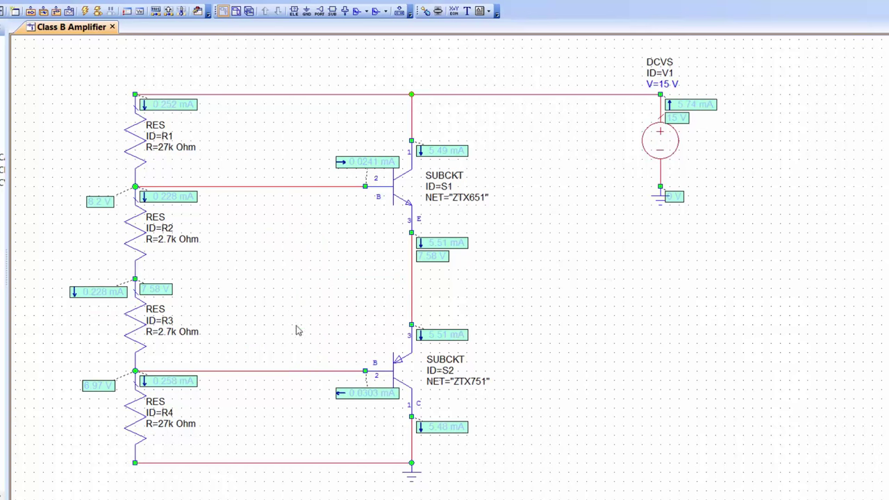
{"action": "left_click_drag", "start_coordinate": [57, 69], "coordinate": [233, 451]}
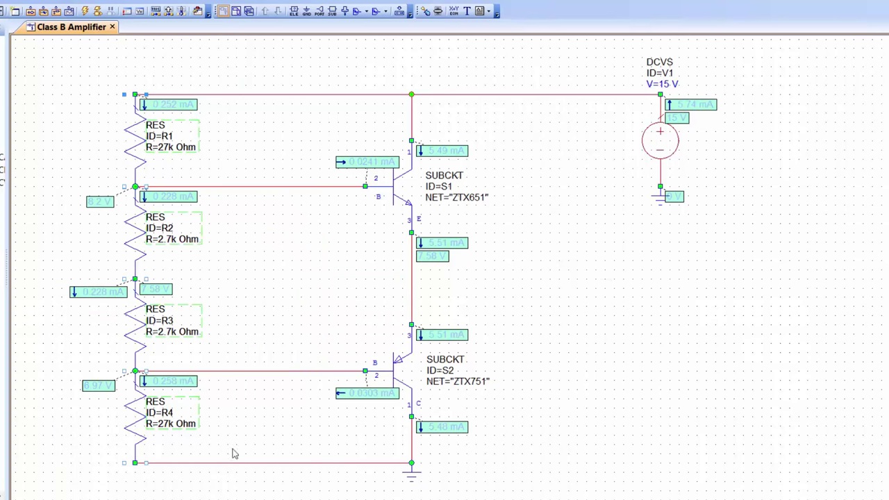
{"action": "left_click_drag", "start_coordinate": [142, 255], "coordinate": [271, 255]}
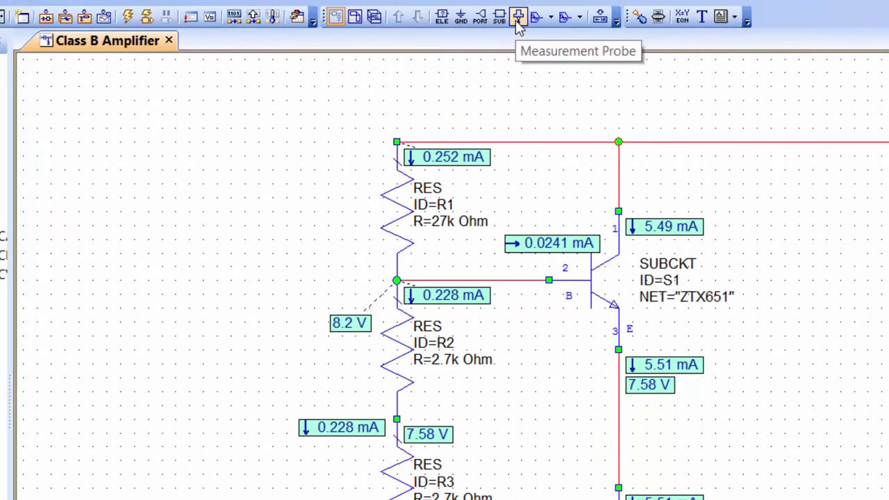
Place a horizontal measurement probe at the R1-R2 junction, shift its label clear of the symbol, and set its ID to VB1.
{"action": "left_click", "coordinate": [517, 17]}
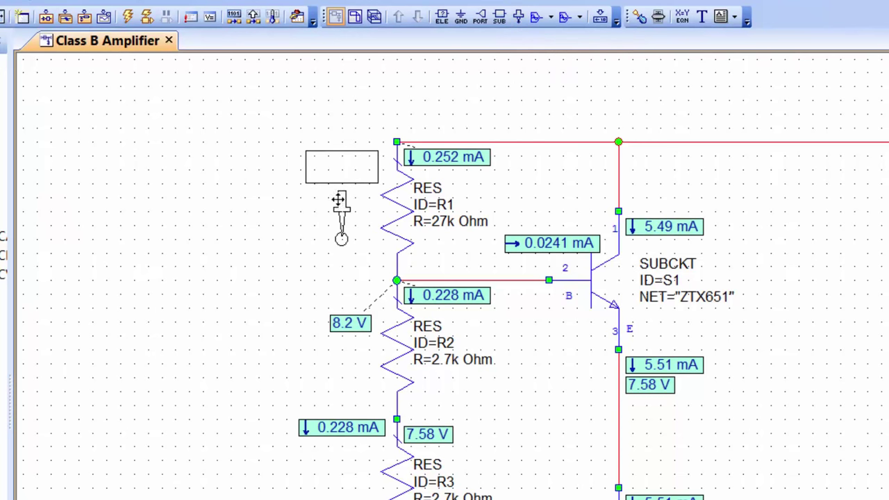
{"action": "key", "text": "ctrl+l"}
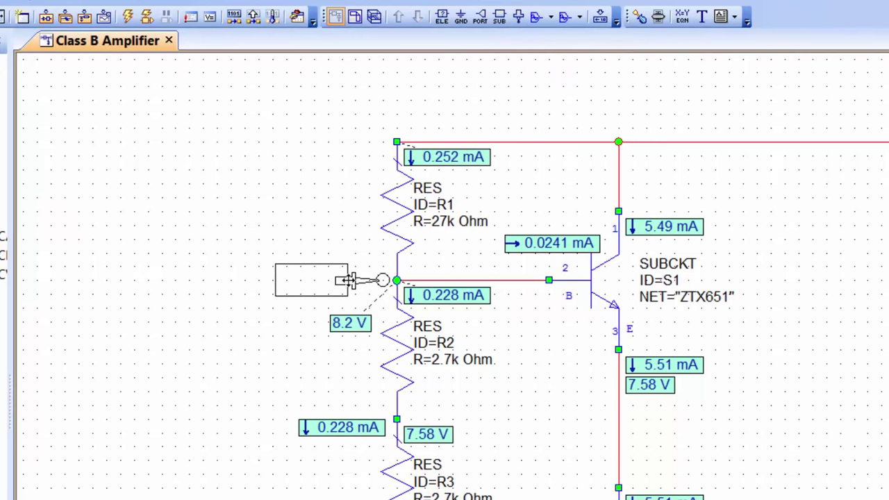
{"action": "left_click", "coordinate": [352, 281]}
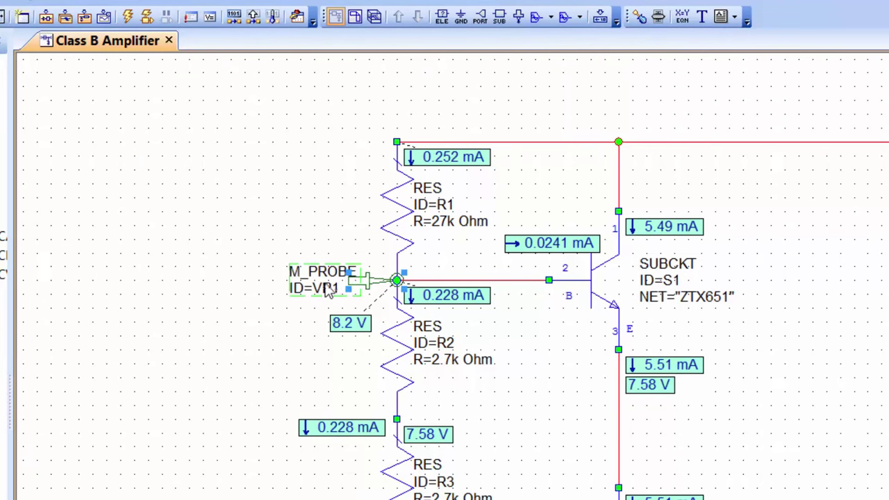
{"action": "left_click_drag", "start_coordinate": [312, 265], "coordinate": [294, 252]}
{"action": "double_click", "coordinate": [314, 278]}
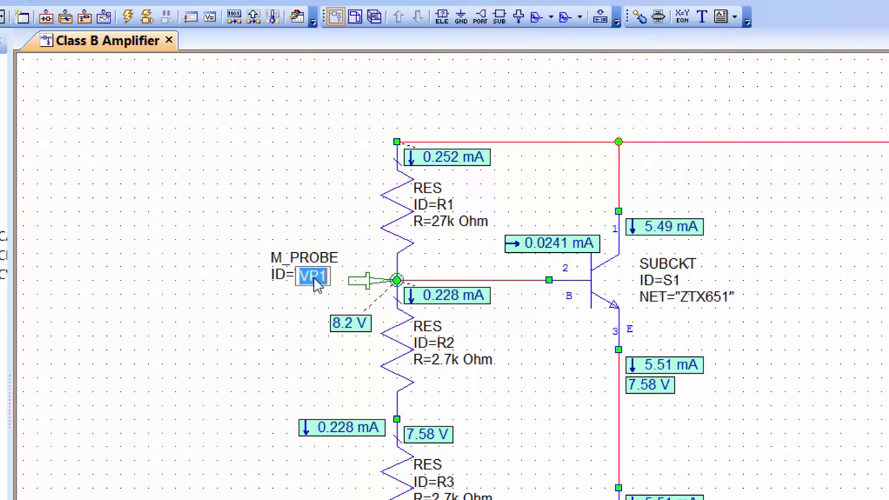
{"action": "type", "text": "VB1"}
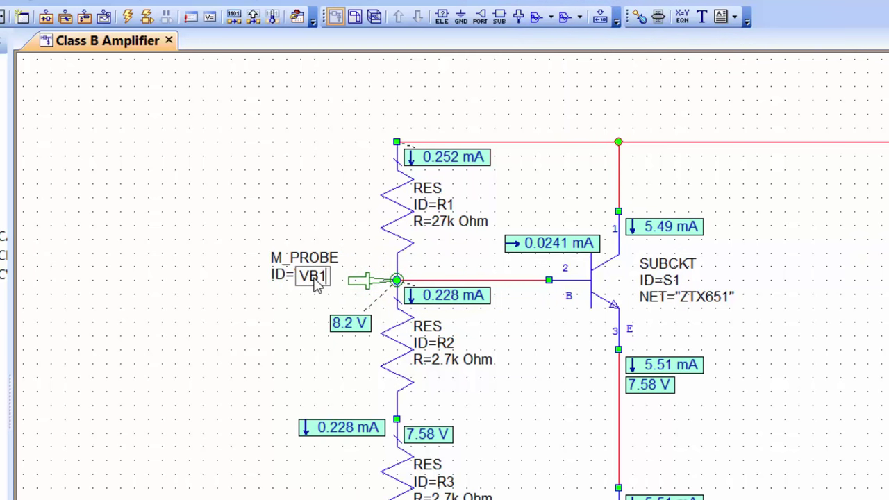
{"action": "key", "text": "Return"}
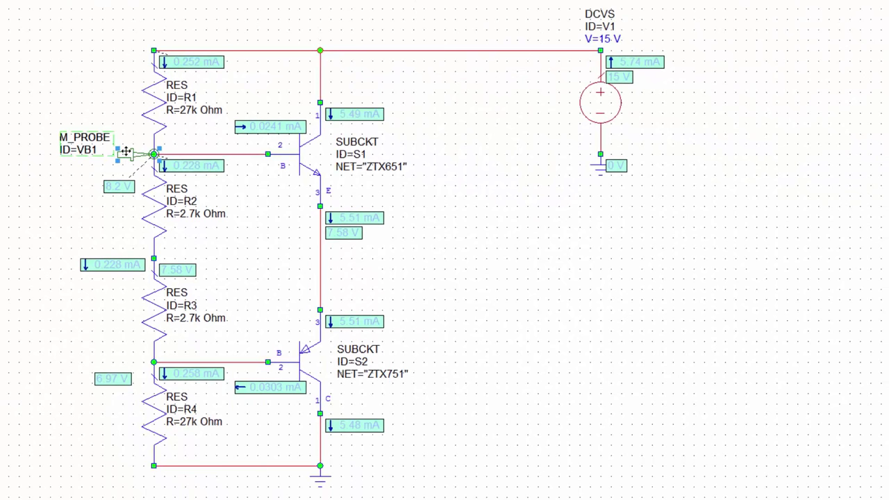
Copy the VB1 probe to the R3-R4 junction and set the copy's ID to VB2.
{"action": "key", "text": "ctrl+c"}
{"action": "key", "text": "ctrl+v"}
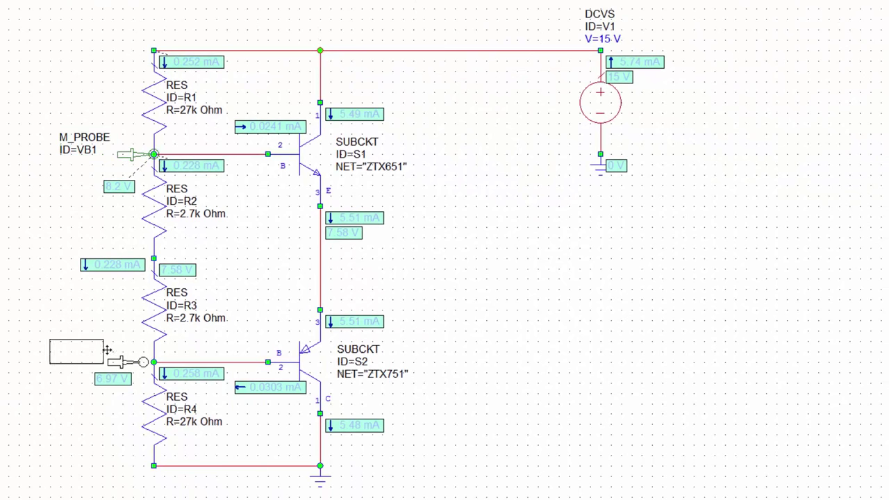
{"action": "left_click", "coordinate": [72, 355]}
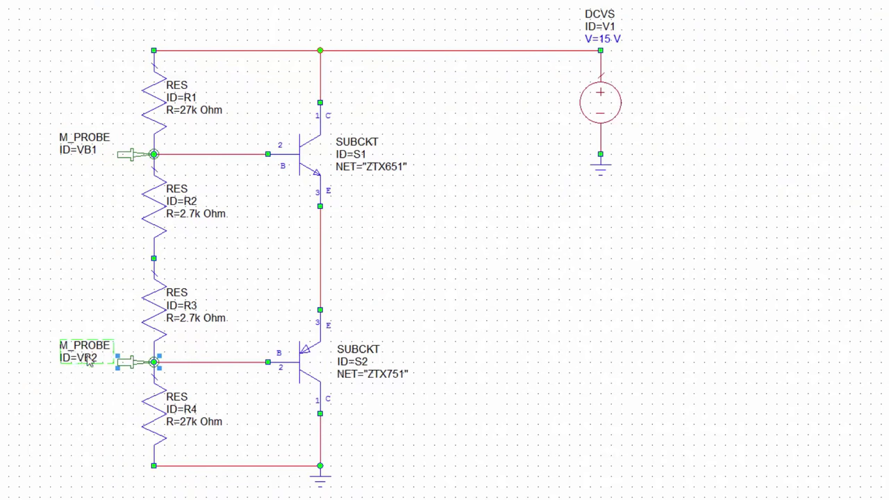
{"action": "double_click", "coordinate": [86, 359]}
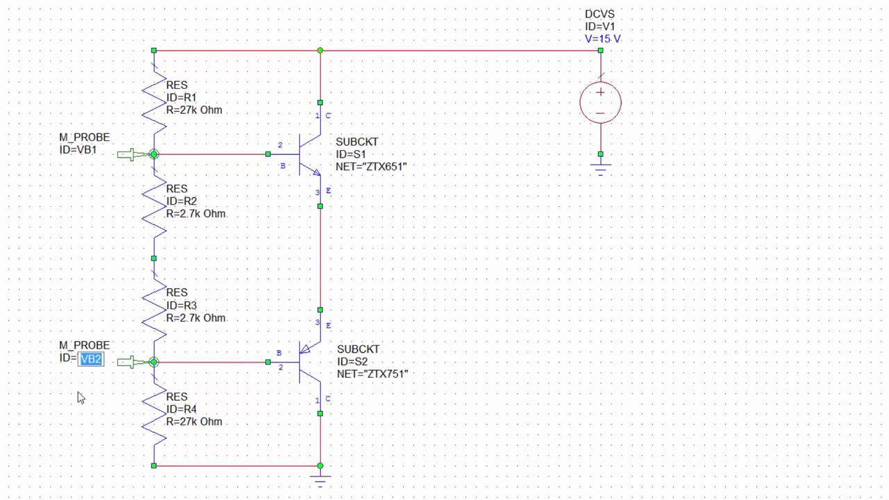
{"action": "type", "text": "VB2"}
{"action": "key", "text": "Return"}
Place another copy of the measurement probe at the S1 emitter node, rotated so that it extends to the right.
{"action": "key", "text": "ctrl+v"}
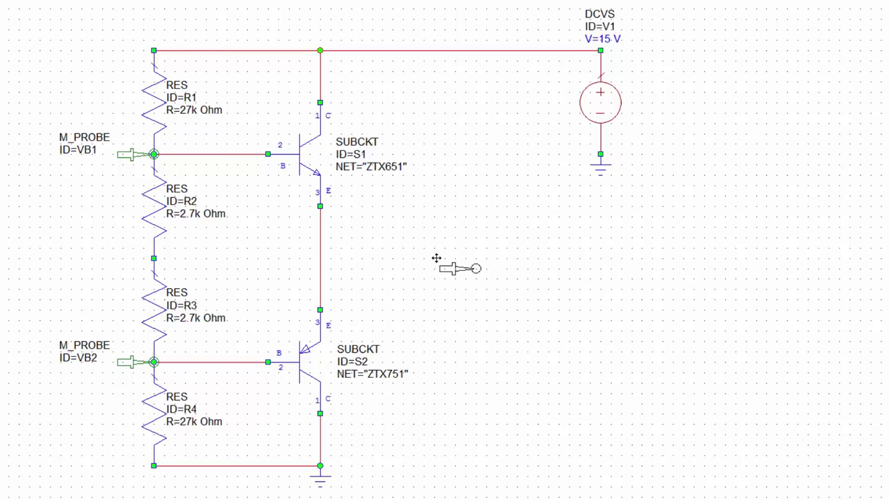
{"action": "right_click", "coordinate": [434, 252]}
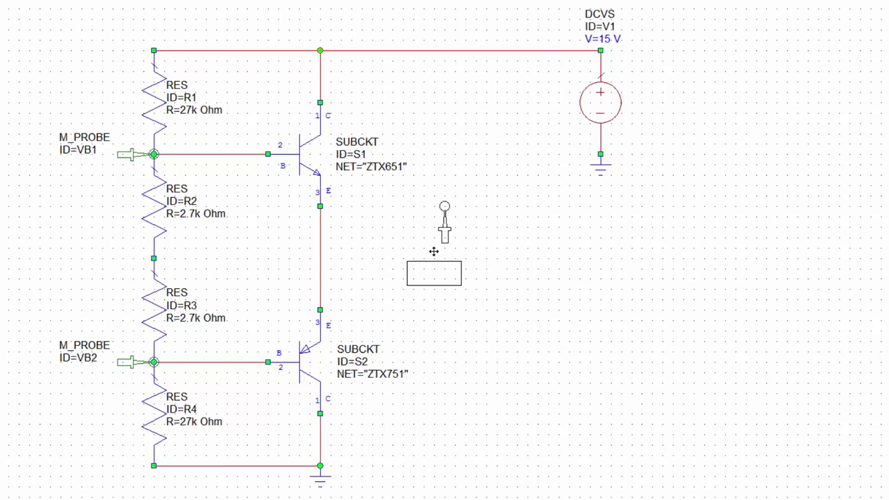
{"action": "right_click", "coordinate": [418, 241]}
{"action": "left_click", "coordinate": [361, 216]}
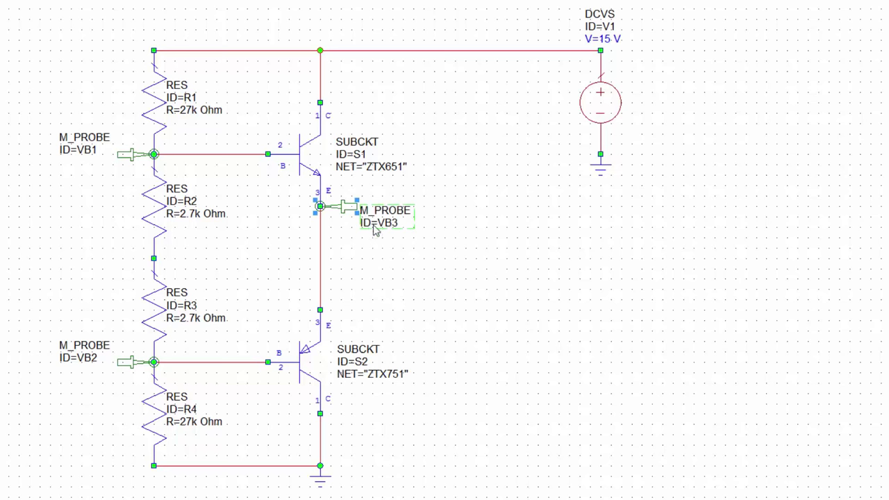
Set the ID of the measurement probe at the S1 emitter node to VE.
{"action": "double_click", "coordinate": [390, 224]}
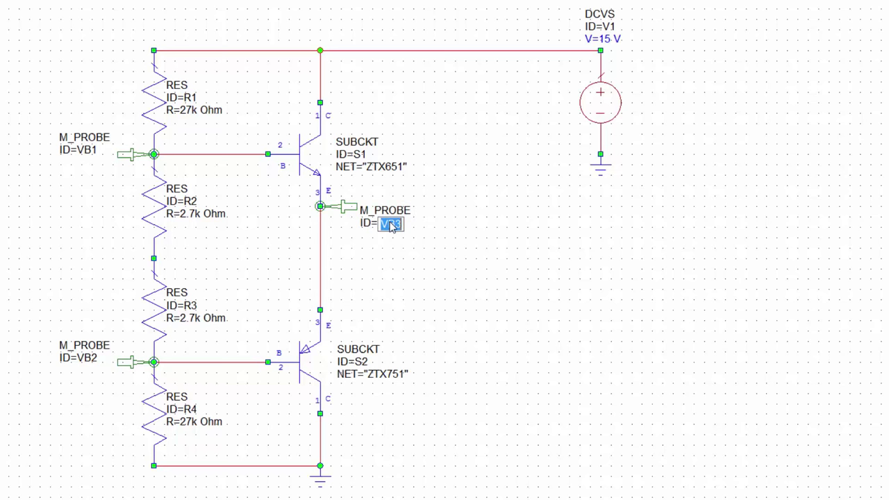
{"action": "type", "text": "VE"}
{"action": "left_click", "coordinate": [438, 235]}
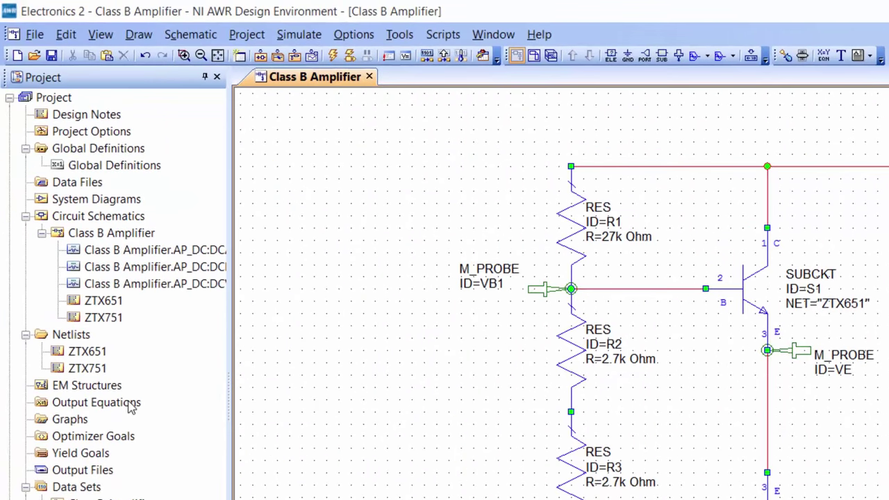
Create a new output equations document named Voltages in the project.
{"action": "left_click", "coordinate": [131, 407]}
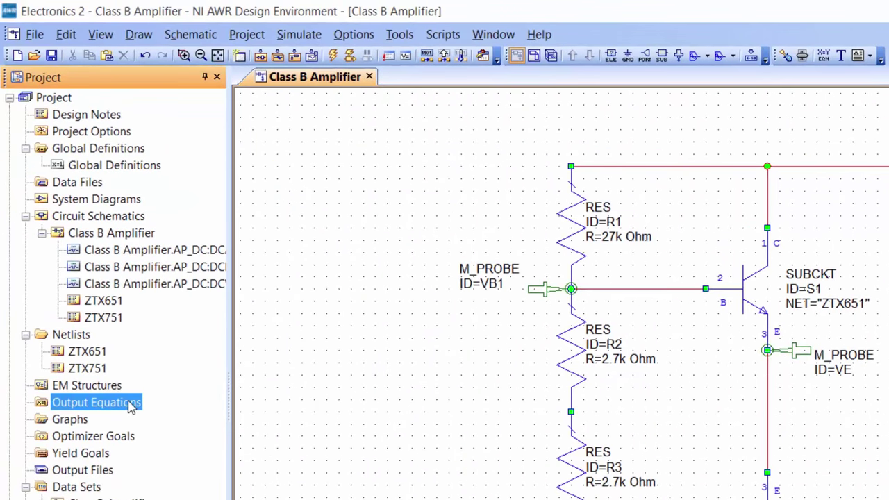
{"action": "right_click", "coordinate": [109, 404]}
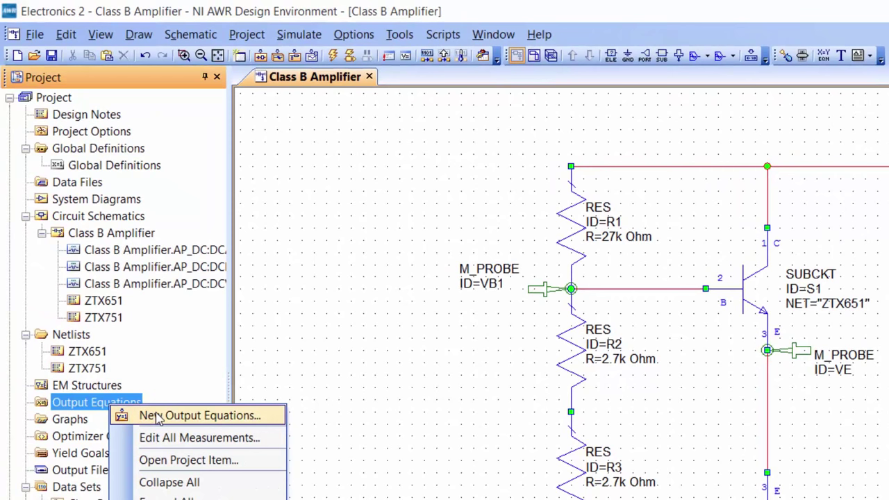
{"action": "left_click", "coordinate": [157, 416]}
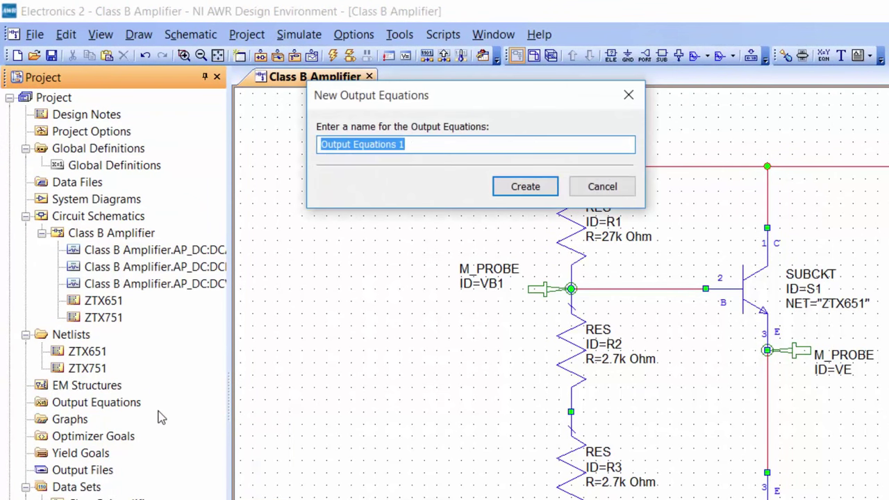
{"action": "type", "text": "Voltages"}
{"action": "key", "text": "Return"}
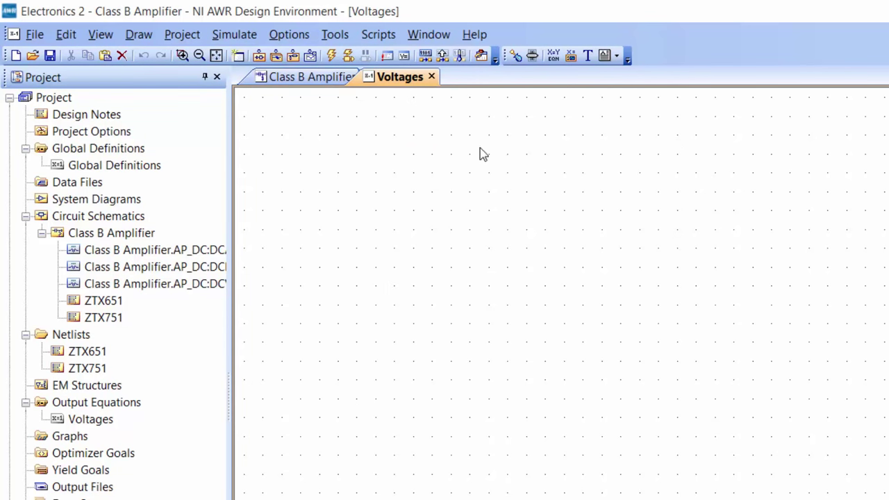
Start adding a measurement equation to the Voltages output equations.
{"action": "left_click", "coordinate": [571, 59]}
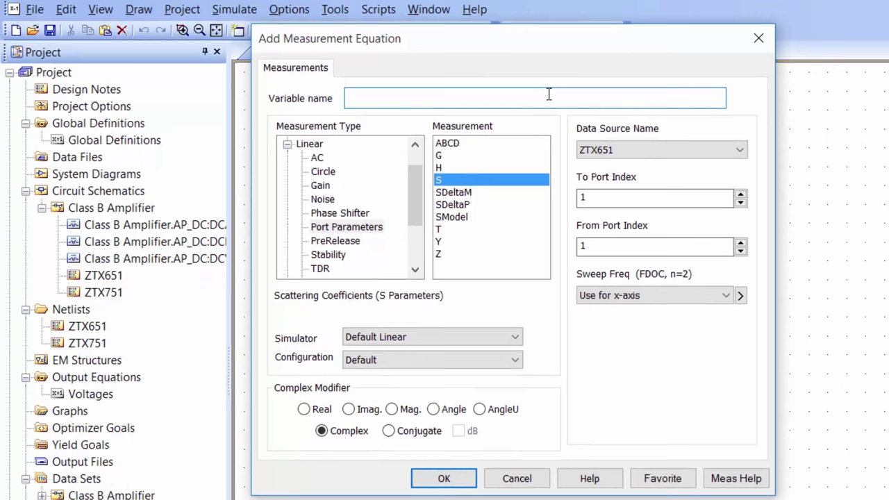
Name the new measurement equation VB1 and choose the nonlinear voltage measurement VDC.
{"action": "type", "text": "VB1"}
{"action": "left_click", "coordinate": [287, 144]}
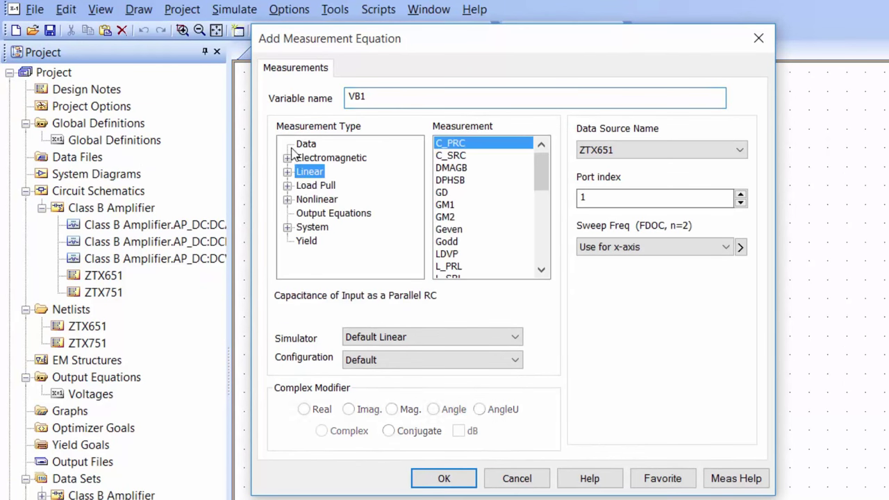
{"action": "left_click", "coordinate": [287, 200]}
{"action": "scroll", "coordinate": [411, 200], "scroll_direction": "down", "scroll_amount": 1}
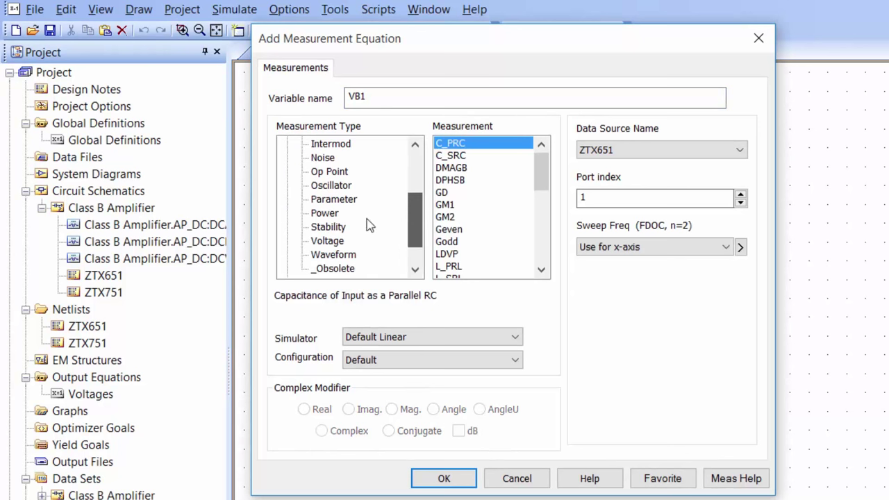
{"action": "left_click", "coordinate": [323, 241]}
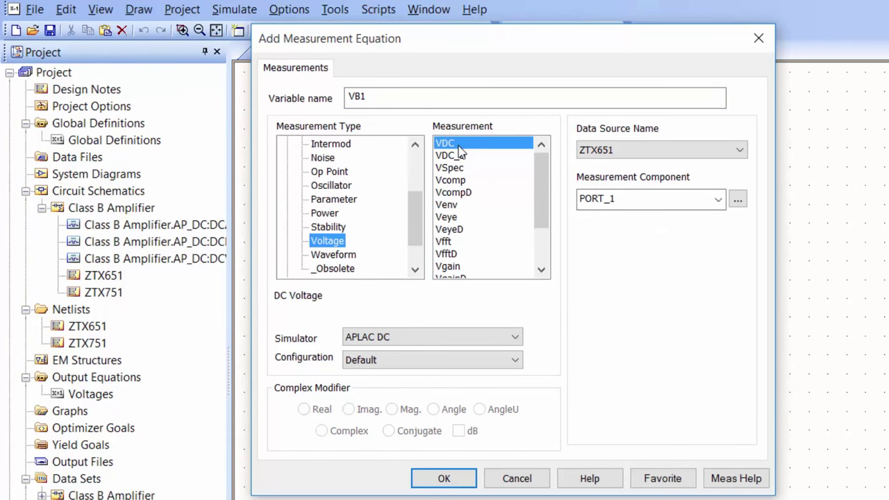
Set the data source of the VB1 measurement to Class B Amplifier and its measurement component to the probe M_PROBE.VB1.
{"action": "left_click", "coordinate": [738, 152]}
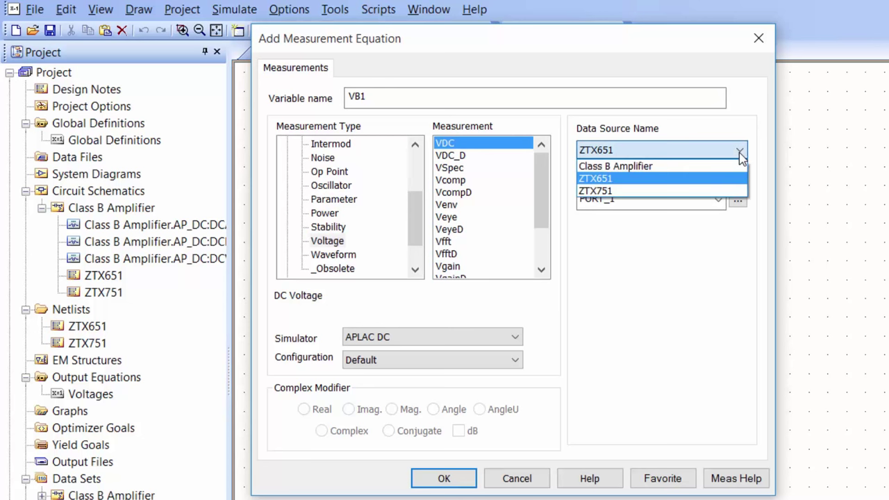
{"action": "left_click", "coordinate": [725, 167]}
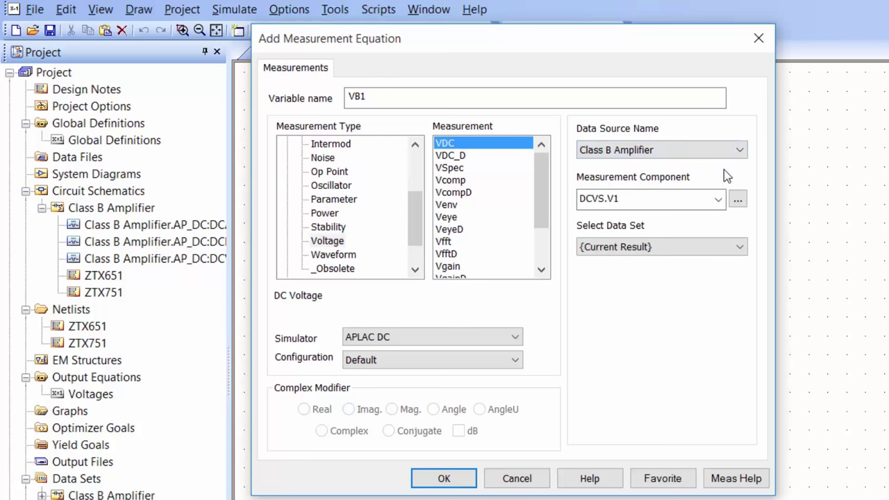
{"action": "left_click", "coordinate": [738, 202]}
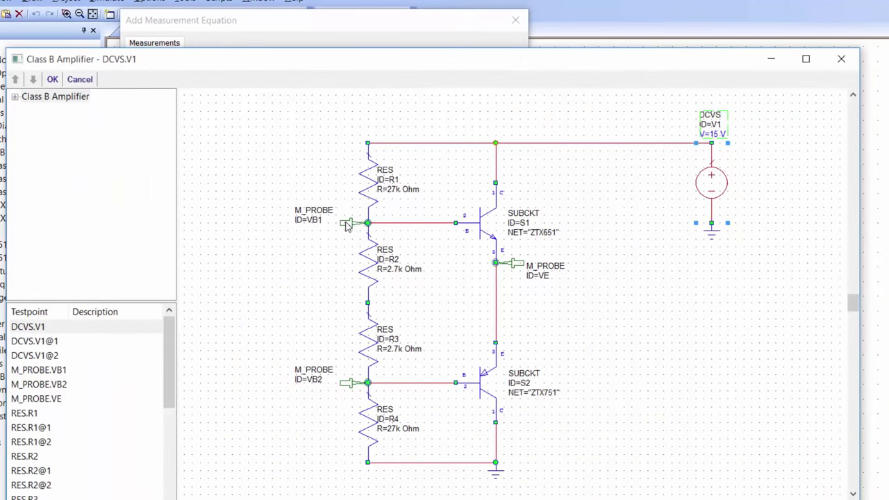
{"action": "left_click", "coordinate": [347, 225]}
{"action": "left_click", "coordinate": [52, 79]}
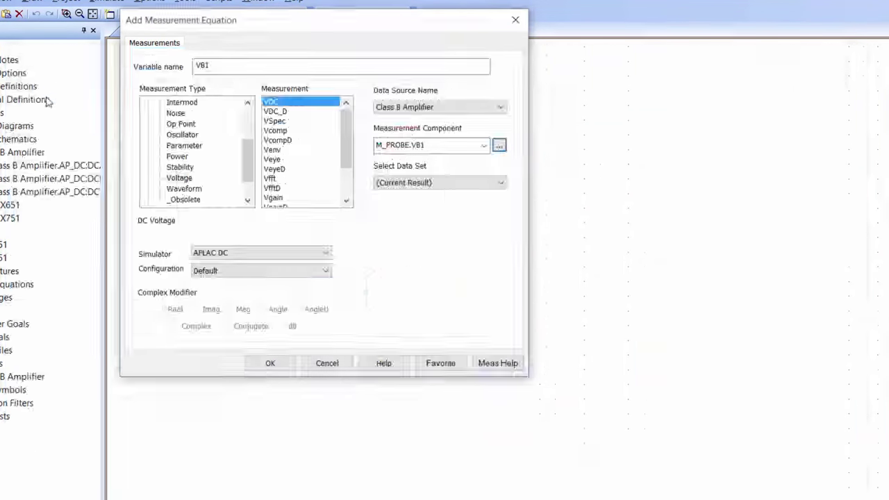
Accept the VB1 measurement equation and place it in the upper part of the Voltages page.
{"action": "left_click", "coordinate": [270, 363]}
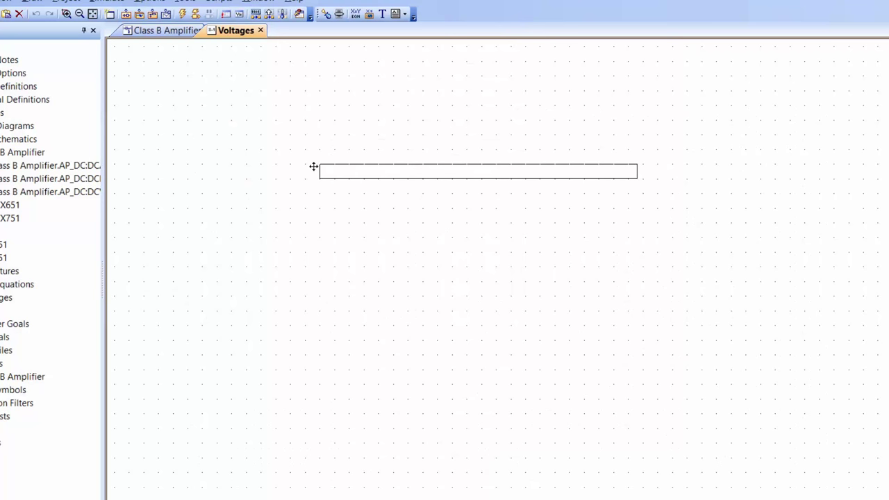
{"action": "left_click", "coordinate": [313, 167]}
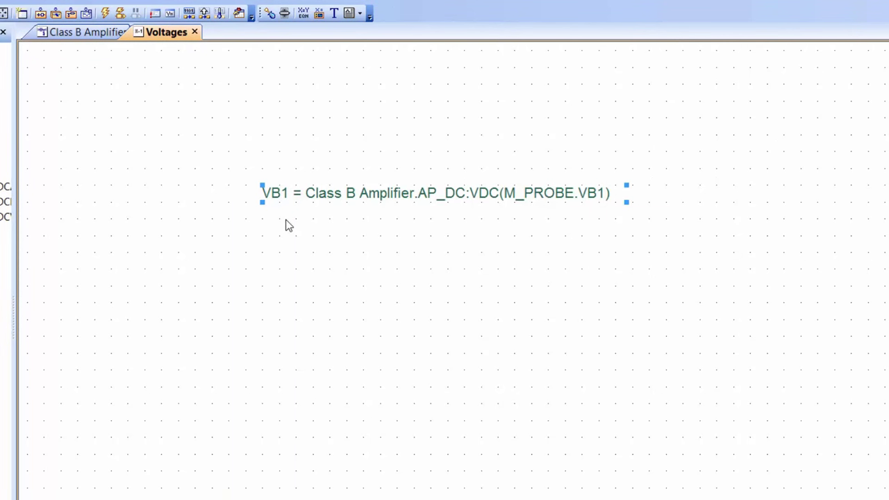
{"action": "left_click", "coordinate": [592, 212]}
Copy the VB1 measurement equation and place the duplicate directly below it.
{"action": "left_click", "coordinate": [430, 195]}
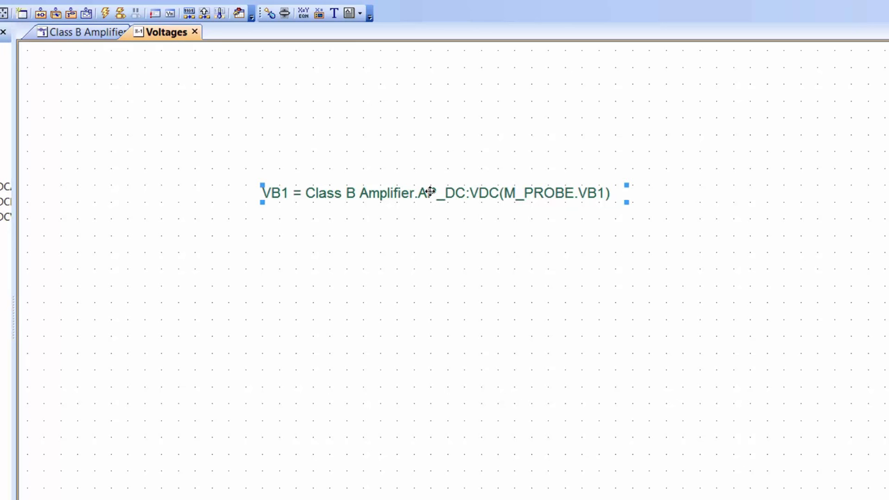
{"action": "key", "text": "ctrl+c"}
{"action": "key", "text": "ctrl+v"}
{"action": "left_click", "coordinate": [326, 229]}
Modify the duplicated equation to use variable name VB2 and measurement component M_PROBE.VB2.
{"action": "right_click", "coordinate": [339, 238]}
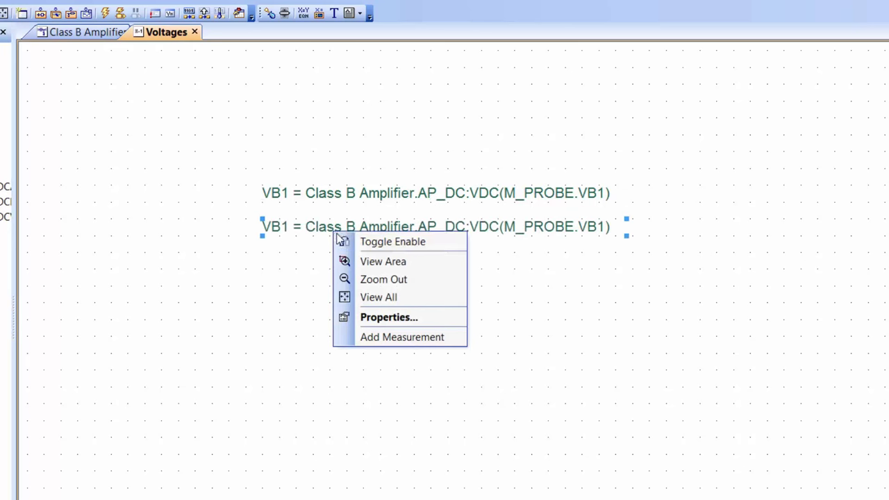
{"action": "left_click", "coordinate": [383, 320]}
{"action": "left_click", "coordinate": [162, 73]}
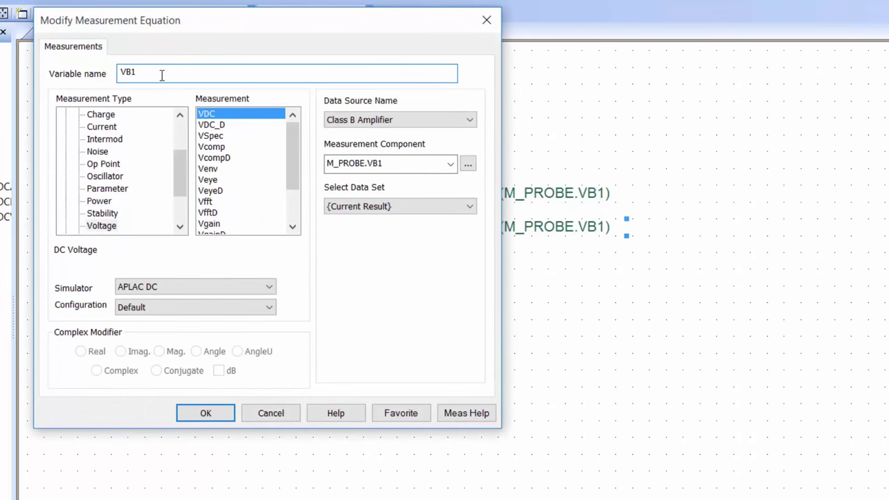
{"action": "key", "text": "BackSpace"}
{"action": "type", "text": "2"}
{"action": "left_click", "coordinate": [450, 164]}
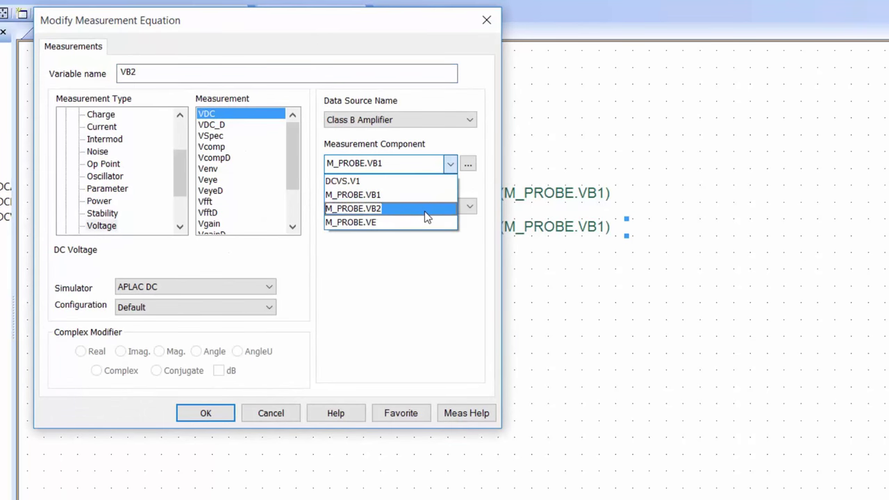
{"action": "left_click", "coordinate": [424, 209]}
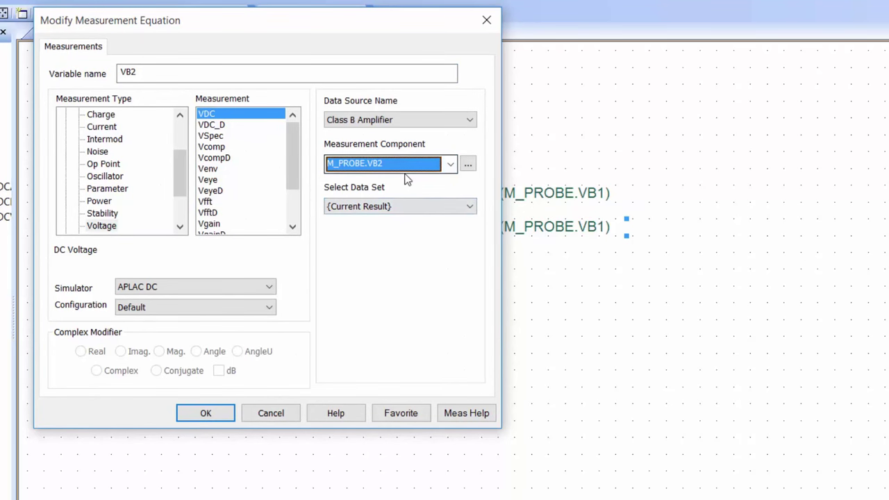
{"action": "left_click", "coordinate": [206, 416]}
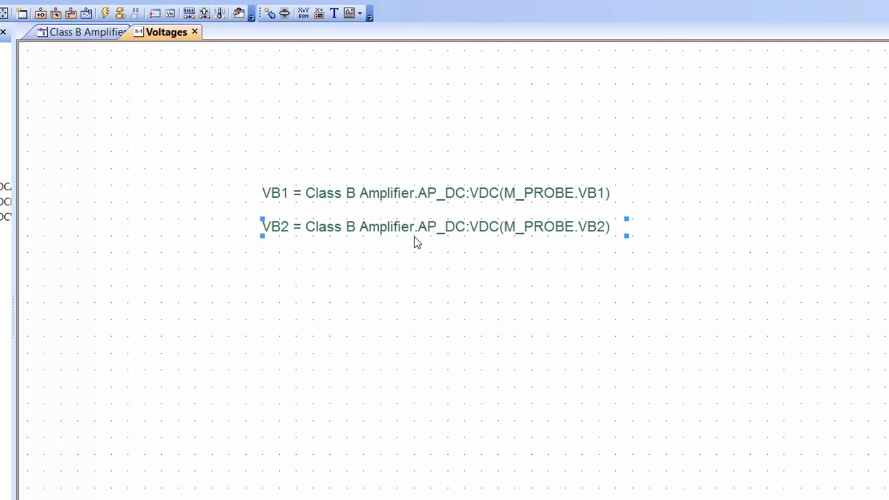
Paste another copy below the VB2 equation and change it to variable name VE with measurement component M_PROBE.VE.
{"action": "key", "text": "ctrl+v"}
{"action": "left_click", "coordinate": [268, 257]}
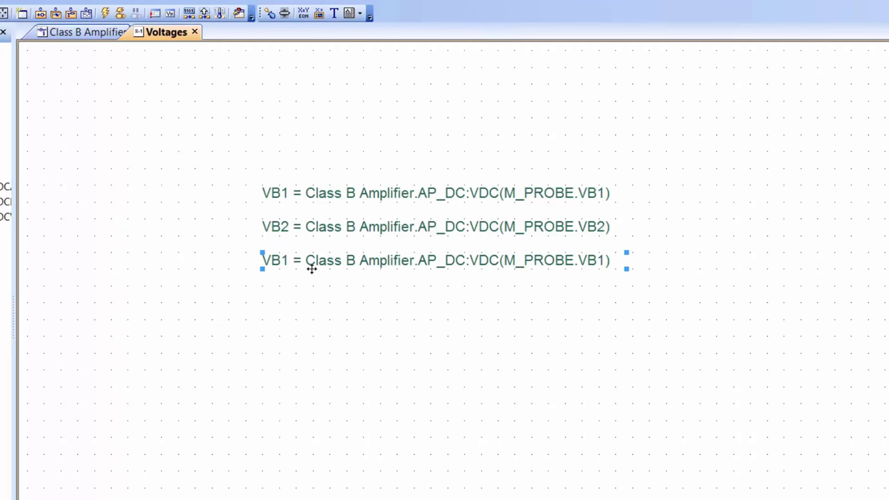
{"action": "right_click", "coordinate": [325, 262]}
{"action": "left_click", "coordinate": [354, 349]}
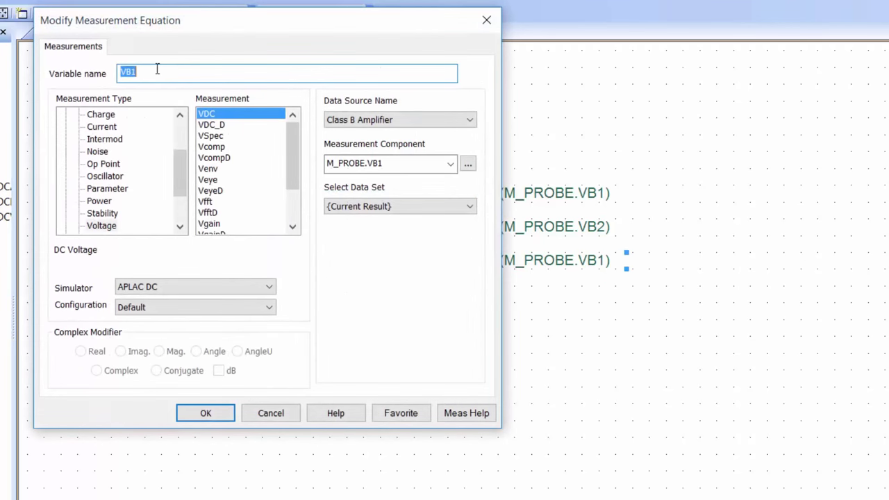
{"action": "type", "text": "VE"}
{"action": "left_click", "coordinate": [450, 164]}
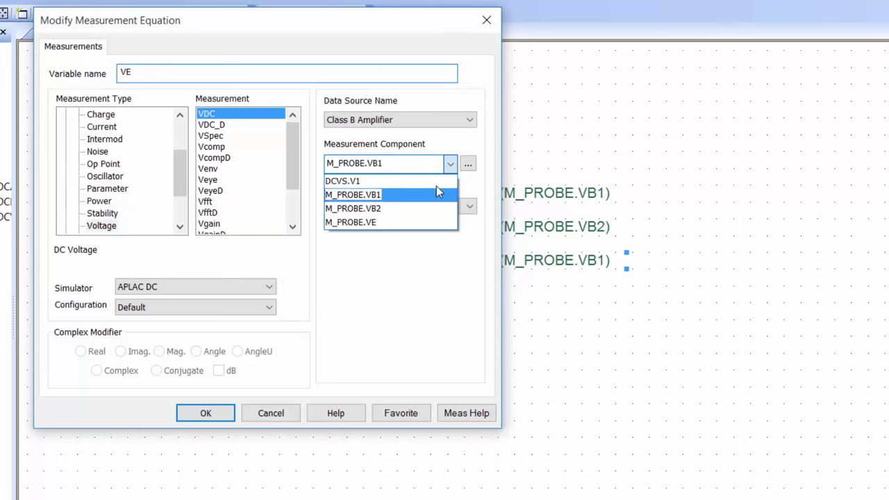
{"action": "left_click", "coordinate": [414, 223]}
{"action": "left_click", "coordinate": [222, 413]}
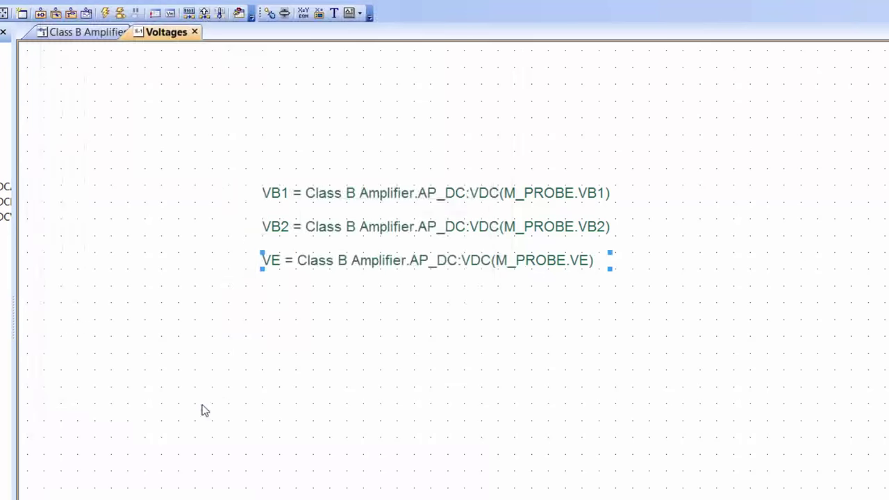
{"action": "left_click", "coordinate": [391, 310]}
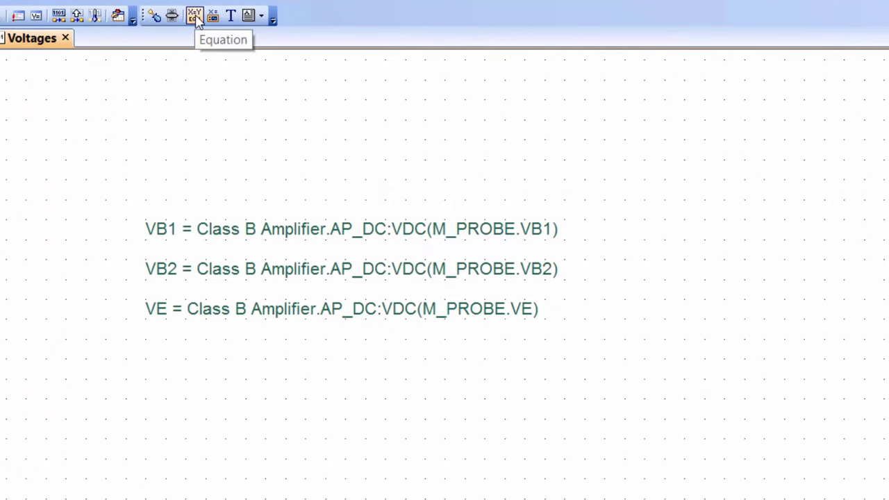
Add the equation VB1E=VB1-VE below the three measurement equations.
{"action": "left_click", "coordinate": [194, 17]}
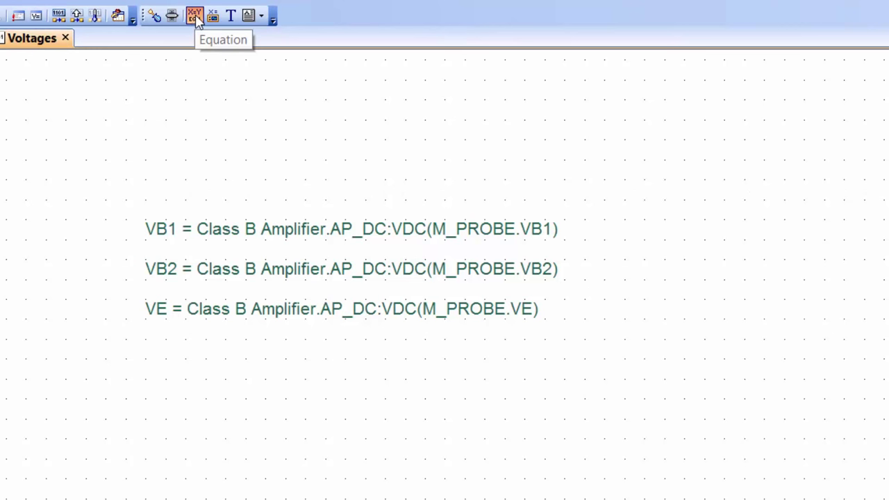
{"action": "left_click", "coordinate": [152, 351]}
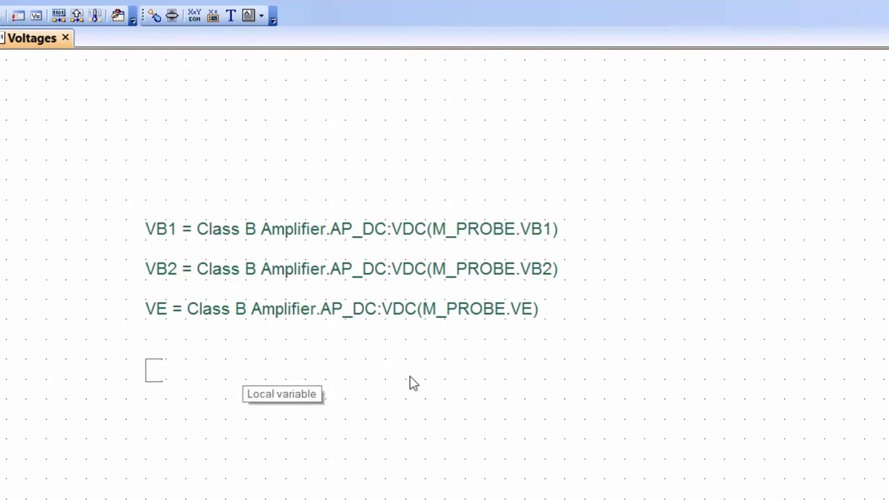
{"action": "type", "text": "VB1E"}
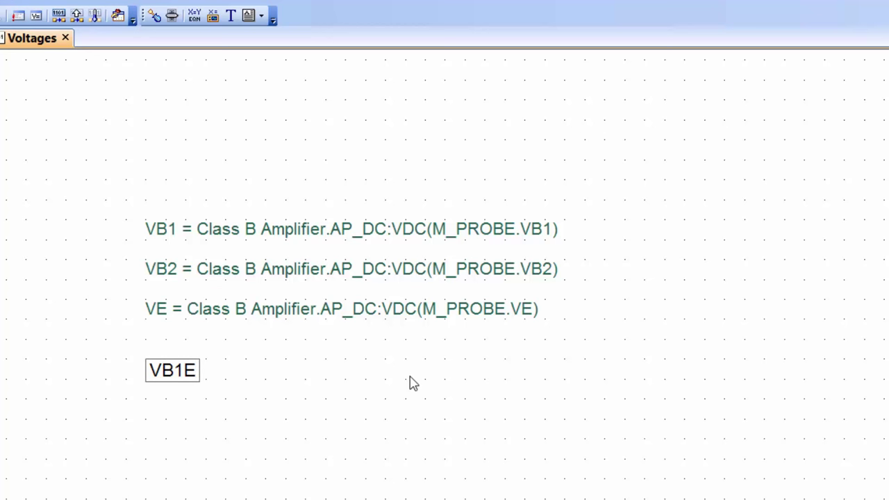
{"action": "type", "text": "=VB"}
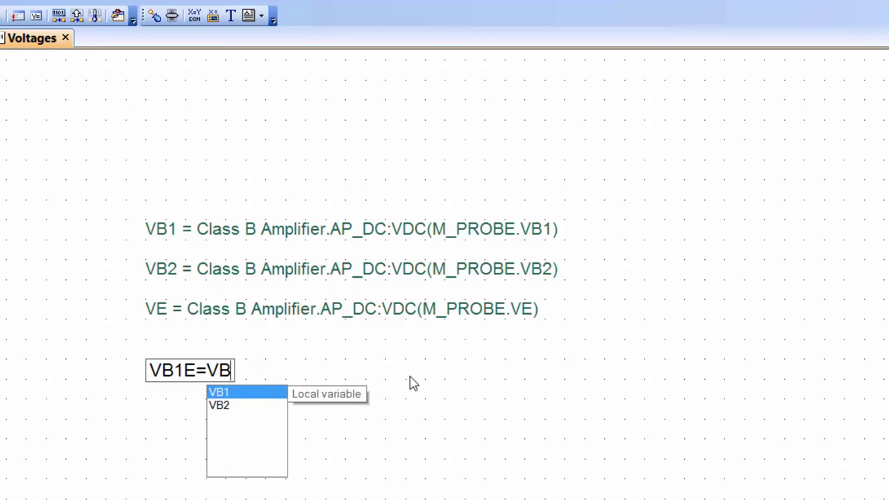
{"action": "type", "text": "1-VE"}
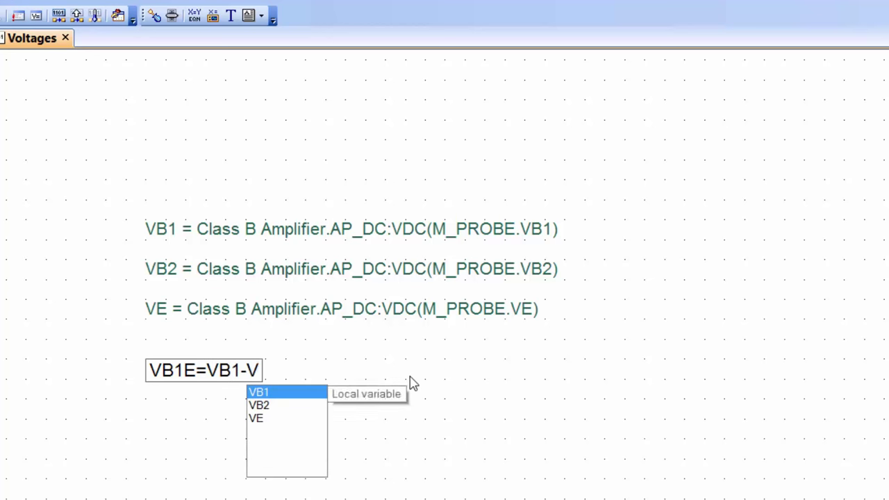
{"action": "key", "text": "Return"}
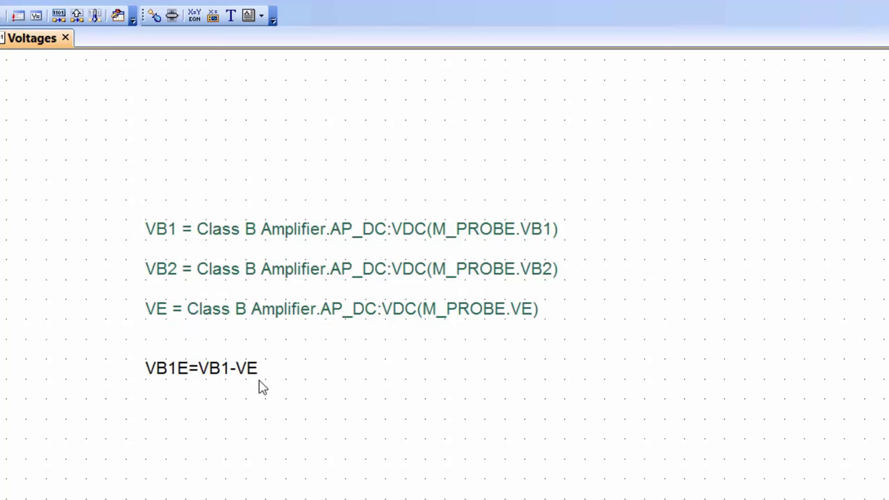
Duplicate the VB1E equation directly below itself and edit the copy to VB2E=VB2-VE.
{"action": "left_click", "coordinate": [219, 370]}
{"action": "left_click_drag", "start_coordinate": [215, 364], "coordinate": [148, 399]}
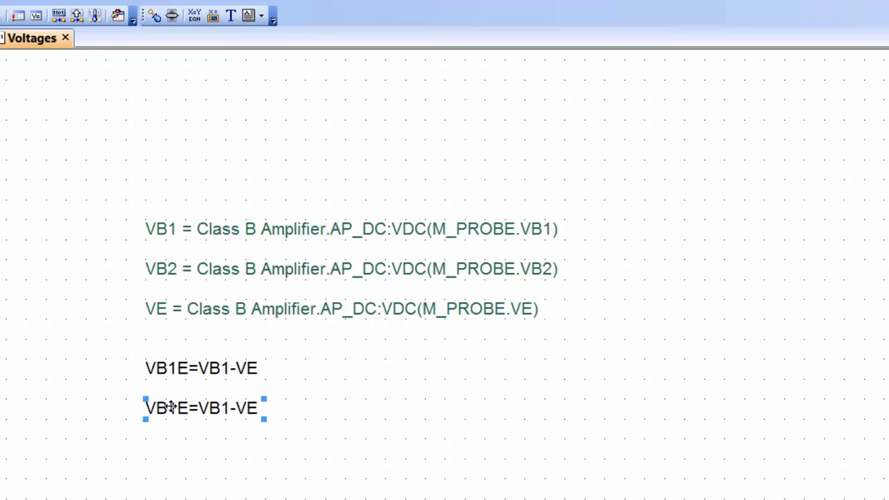
{"action": "double_click", "coordinate": [174, 409]}
{"action": "left_click", "coordinate": [186, 410]}
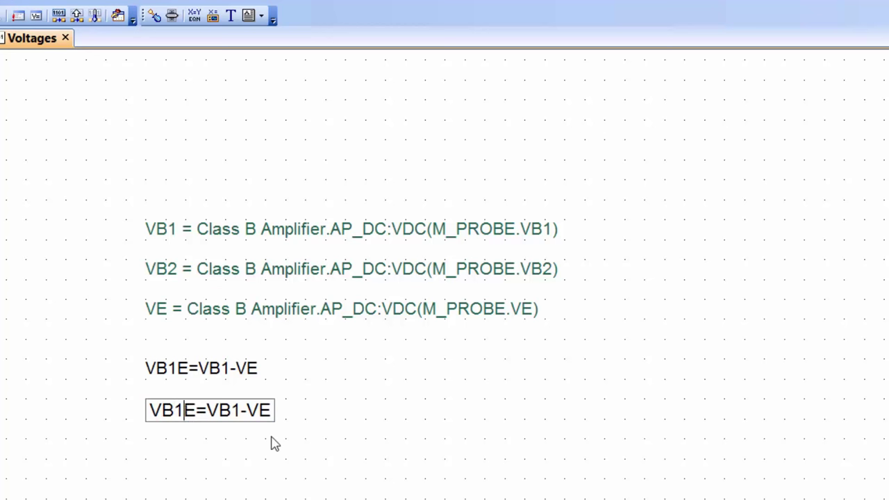
{"action": "key", "text": "BackSpace"}
{"action": "type", "text": "2"}
{"action": "left_click", "coordinate": [241, 410]}
{"action": "key", "text": "BackSpace"}
{"action": "type", "text": "2"}
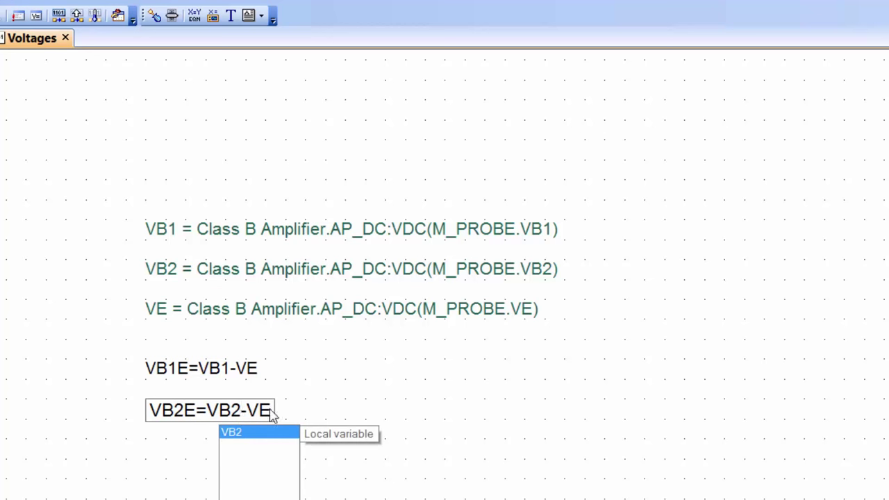
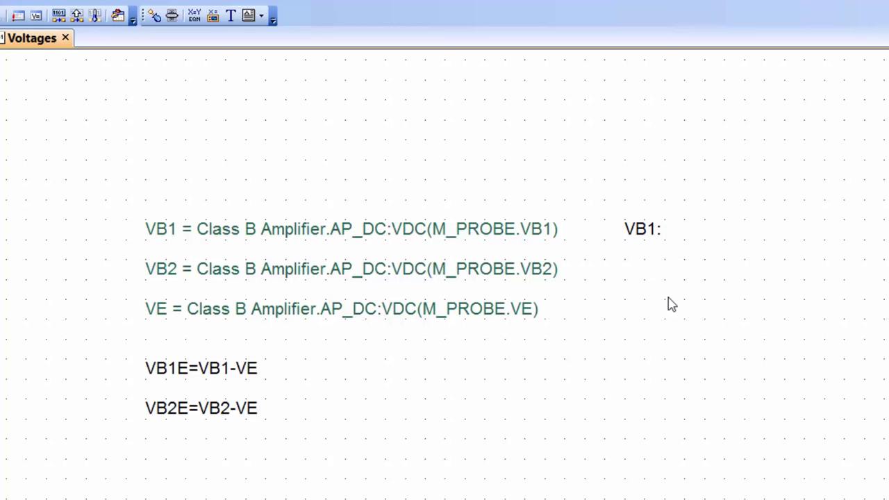
Duplicate the VB1: display equation beside the VB2 measurement equation and edit the copy to VB2:.
{"action": "left_click", "coordinate": [644, 229]}
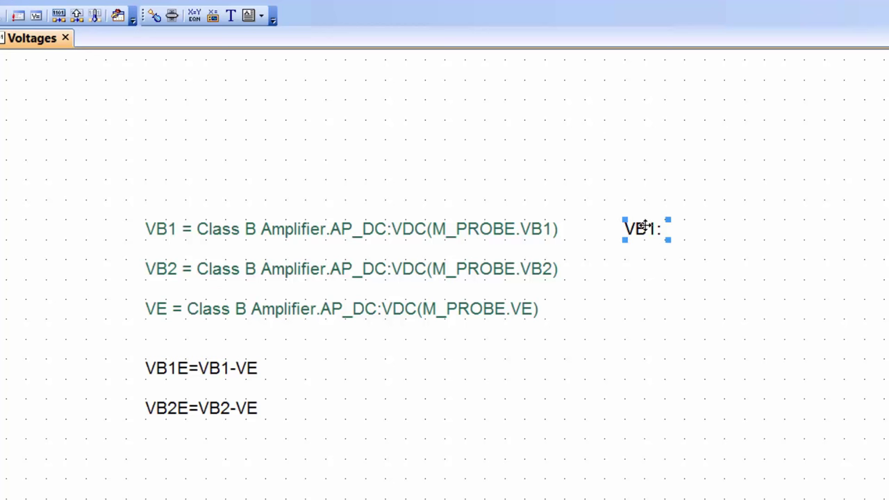
{"action": "key", "text": "ctrl+c"}
{"action": "key", "text": "ctrl+v"}
{"action": "left_click", "coordinate": [630, 262]}
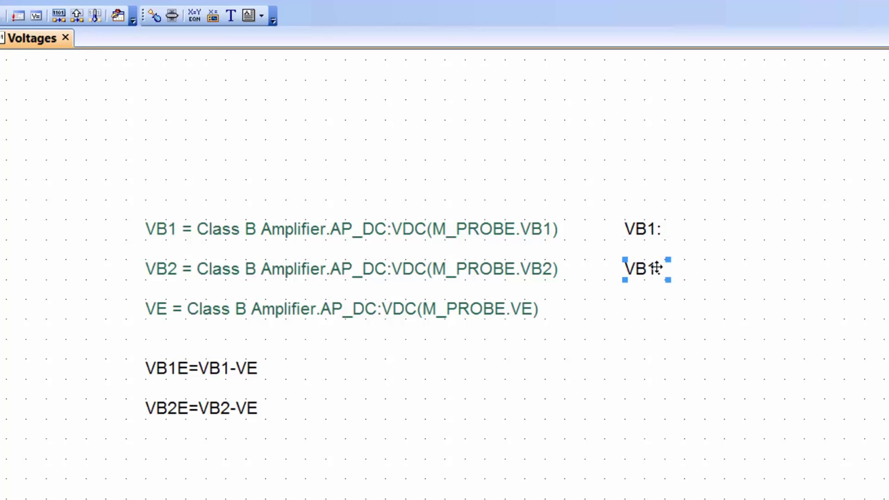
{"action": "left_click", "coordinate": [656, 269]}
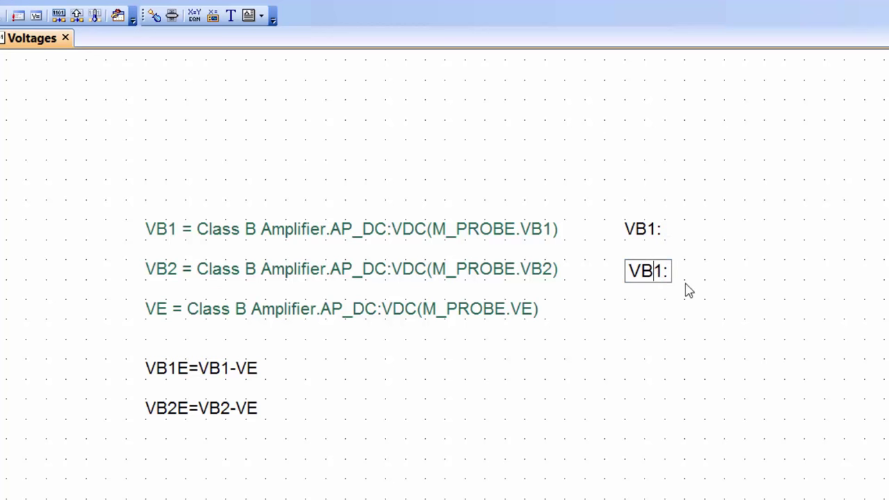
{"action": "key", "text": "Delete"}
{"action": "type", "text": "2"}
{"action": "left_click", "coordinate": [597, 305]}
Paste another copy of the display equation beside the VE measurement equation and edit it to VE:.
{"action": "key", "text": "ctrl+v"}
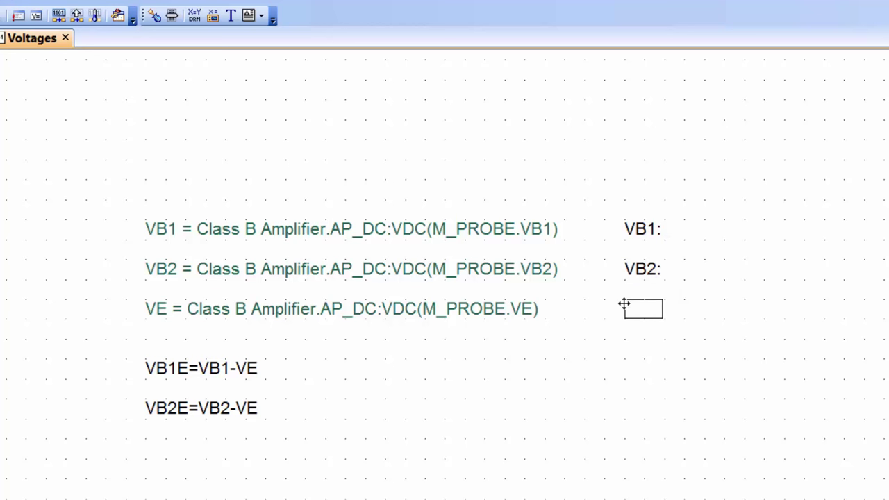
{"action": "left_click", "coordinate": [624, 304]}
{"action": "key", "text": "Delete"}
{"action": "key", "text": "Delete"}
{"action": "type", "text": "E"}
{"action": "left_click", "coordinate": [291, 411]}
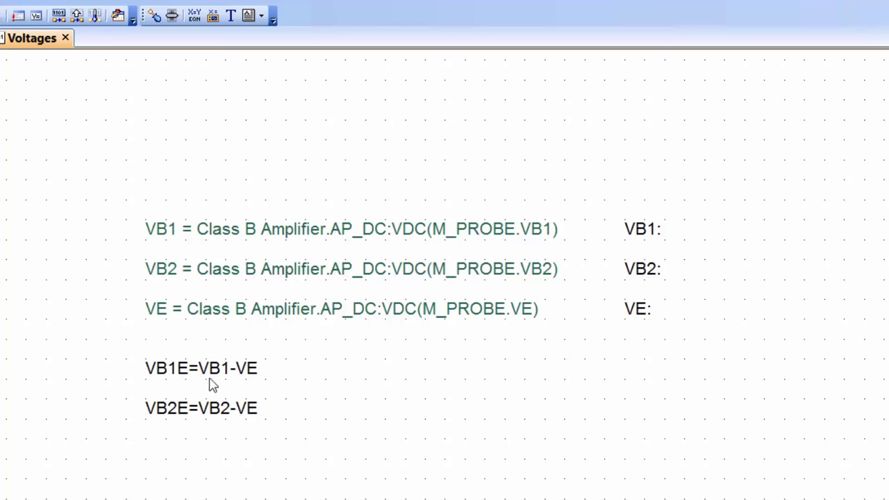
Duplicate the VB1E=VB1-VE equation beside itself and edit the copy to the display equation VB1E:.
{"action": "left_click", "coordinate": [212, 379]}
{"action": "left_click", "coordinate": [338, 389]}
{"action": "left_click", "coordinate": [220, 373]}
{"action": "key", "text": "ctrl+c"}
{"action": "key", "text": "ctrl+v"}
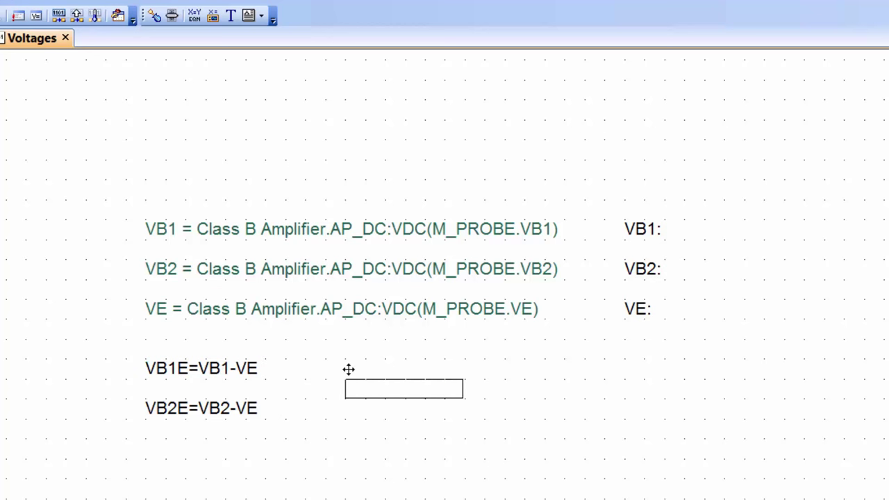
{"action": "left_click", "coordinate": [347, 369]}
{"action": "double_click", "coordinate": [399, 360]}
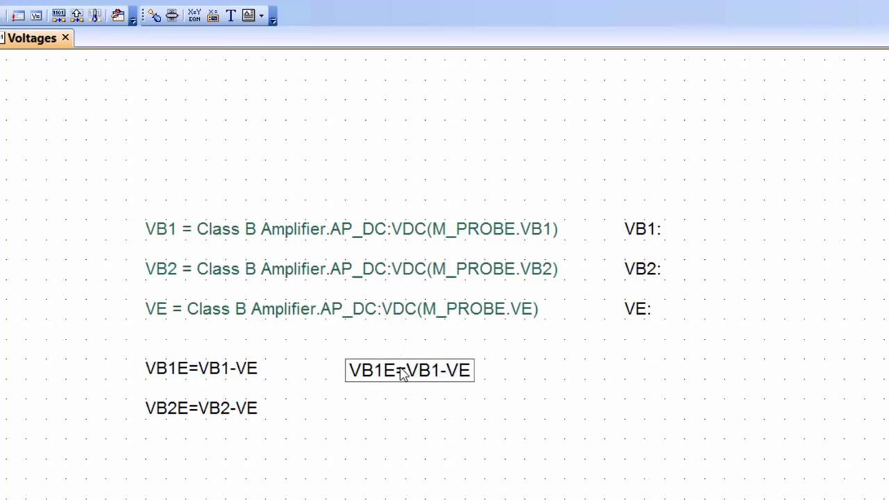
{"action": "left_click_drag", "start_coordinate": [397, 370], "coordinate": [474, 375]}
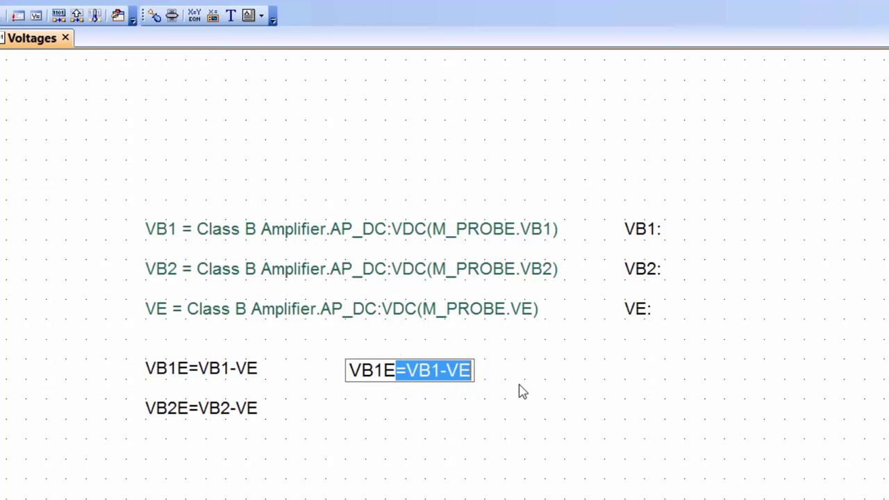
{"action": "type", "text": ":"}
Duplicate the VB2E=VB2-VE equation beside itself and edit the copy to VB2E:.
{"action": "left_click", "coordinate": [244, 407]}
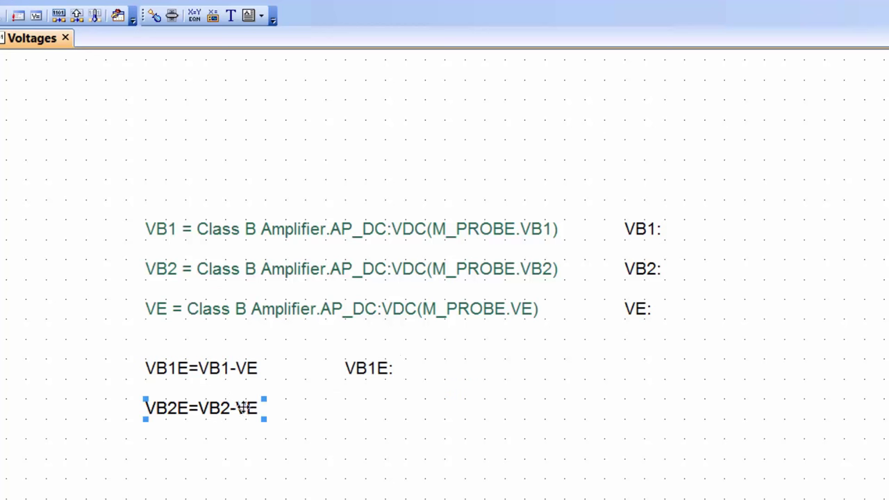
{"action": "key", "text": "ctrl+c"}
{"action": "key", "text": "ctrl+v"}
{"action": "left_click", "coordinate": [336, 407]}
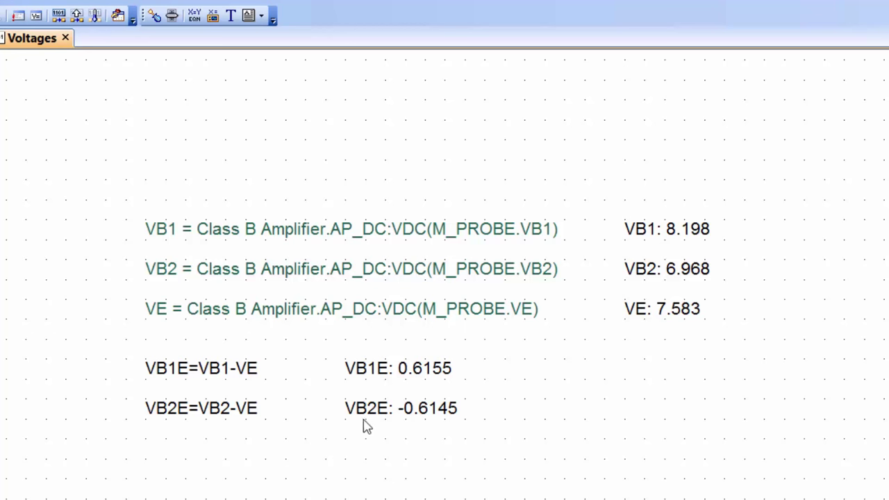
Open the variable tuner and lower the supply voltage V1 to 13.3 V and on to 11.8 V.
{"action": "left_click", "coordinate": [172, 15]}
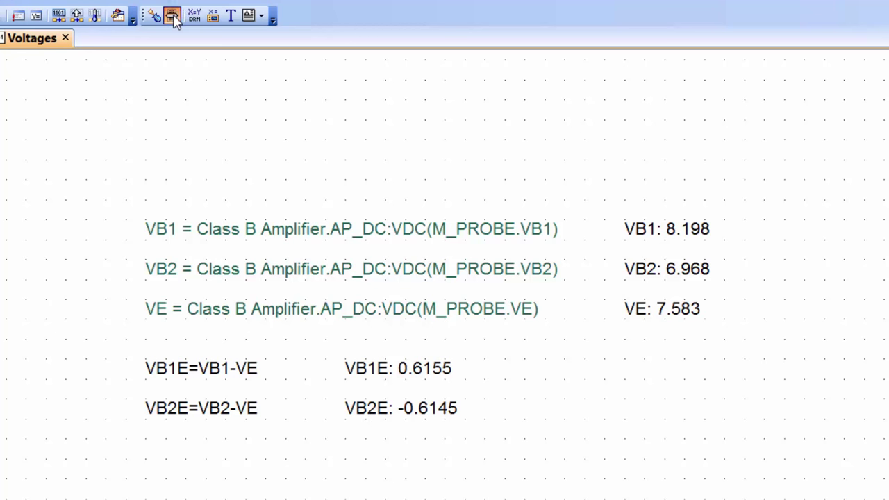
{"action": "left_click_drag", "start_coordinate": [701, 189], "coordinate": [800, 173]}
{"action": "left_click_drag", "start_coordinate": [849, 254], "coordinate": [837, 313]}
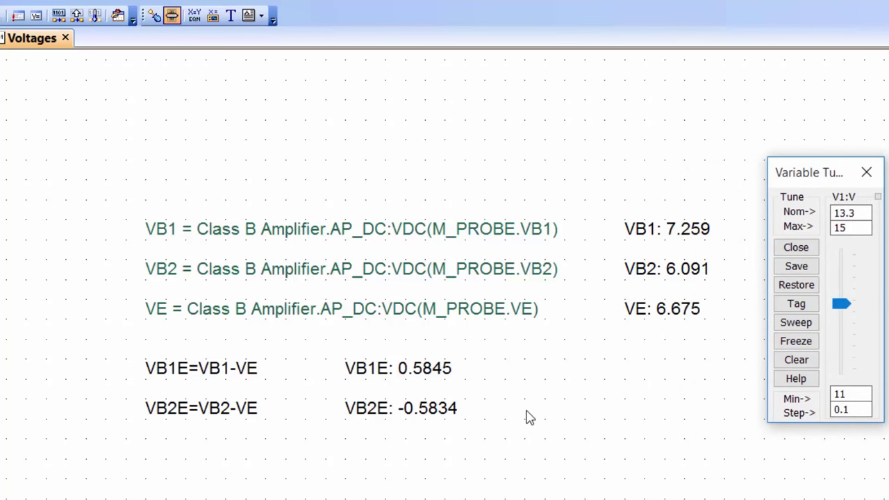
{"action": "left_click_drag", "start_coordinate": [841, 304], "coordinate": [842, 349]}
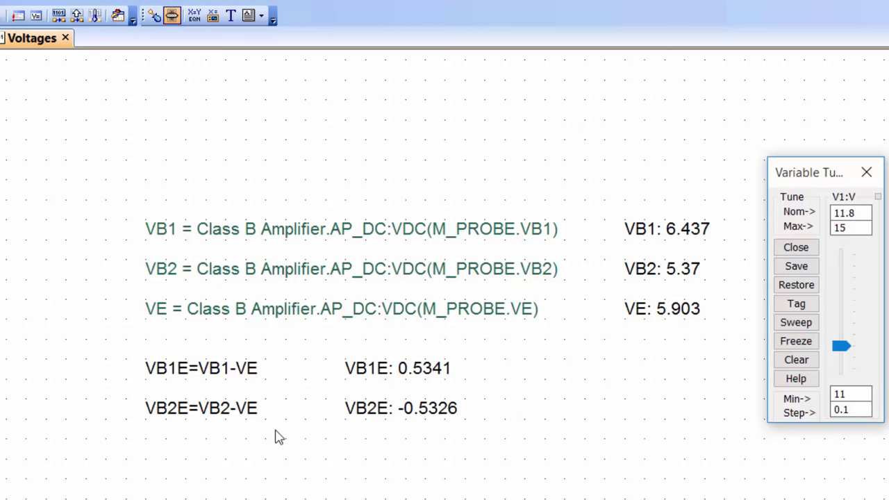
{"action": "left_click", "coordinate": [361, 454]}
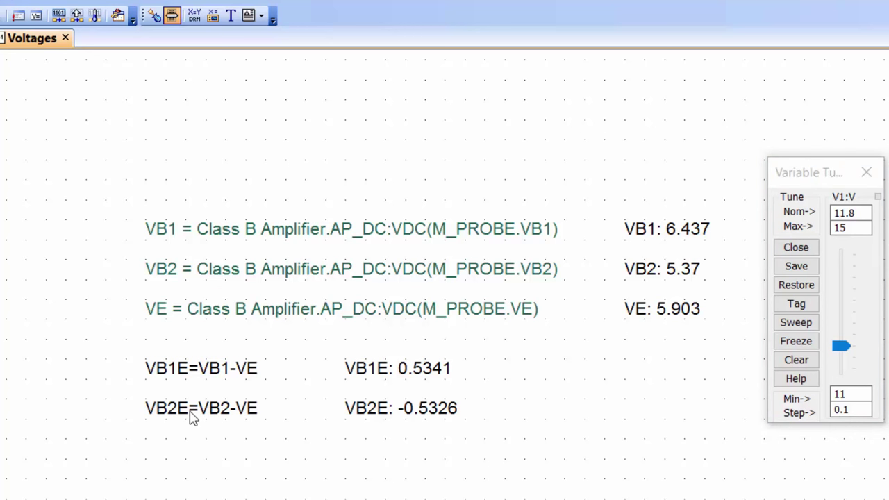
Rewrite the second base-emitter equation as VEB2=VE-VB2 and its display equation as VEB2:.
{"action": "left_click", "coordinate": [193, 415]}
{"action": "left_click", "coordinate": [192, 416]}
{"action": "left_click_drag", "start_coordinate": [192, 416], "coordinate": [154, 410]}
{"action": "type", "text": "V"}
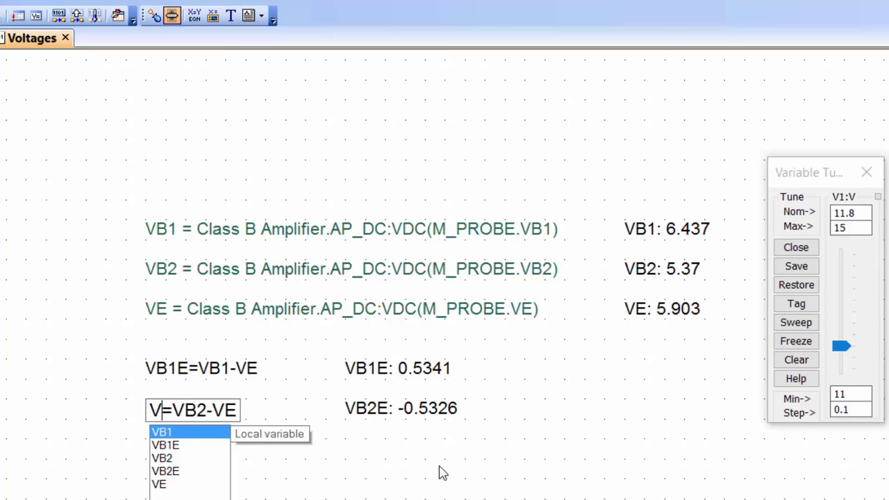
{"action": "type", "text": "EB2"}
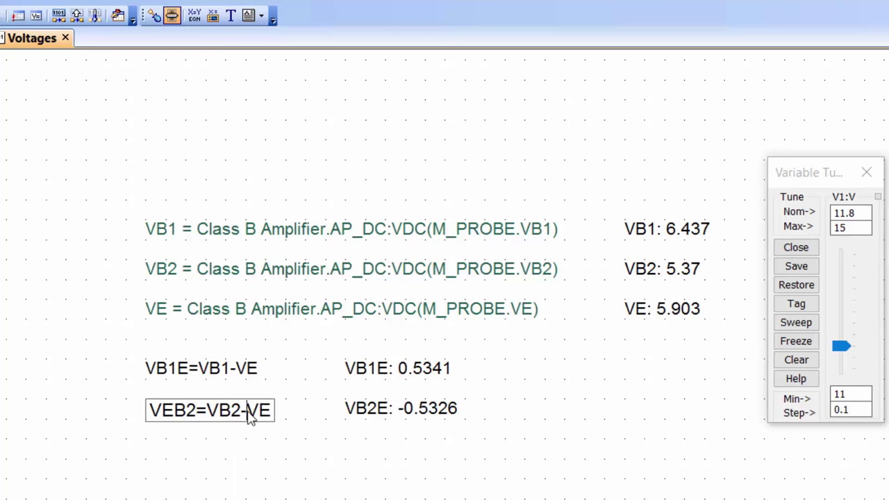
Delete the Voltages output equations from the project and the three annotations from the Class B Amplifier schematic.
{"action": "left_click", "coordinate": [212, 67]}
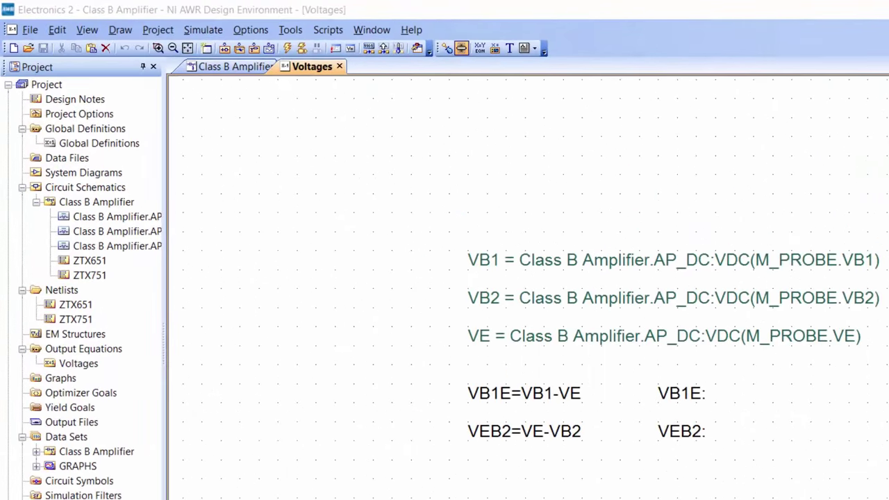
{"action": "left_click", "coordinate": [86, 366]}
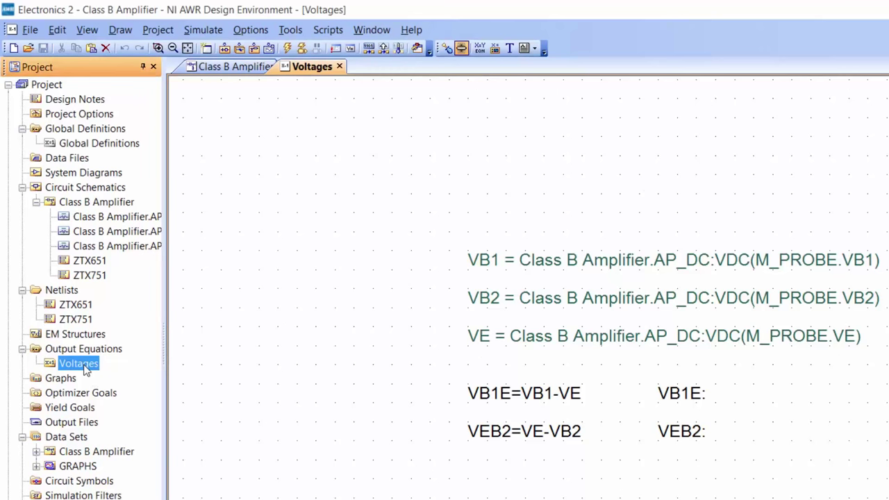
{"action": "key", "text": "Delete"}
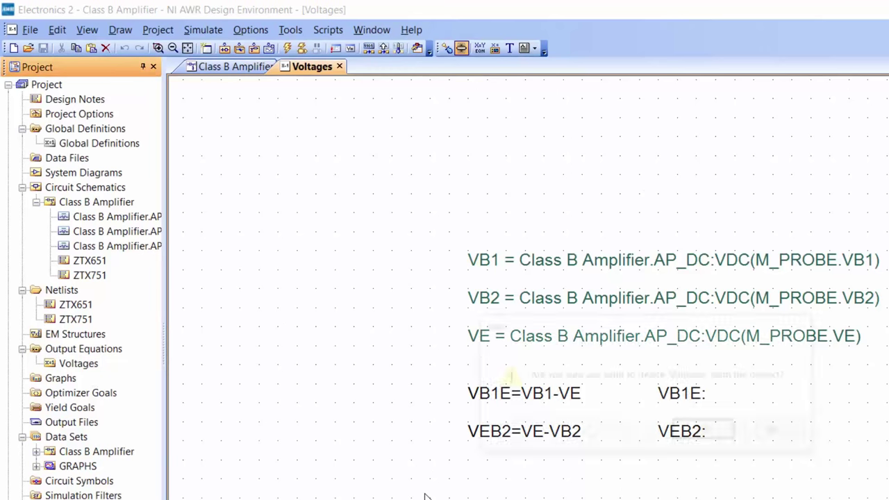
{"action": "left_click", "coordinate": [732, 432]}
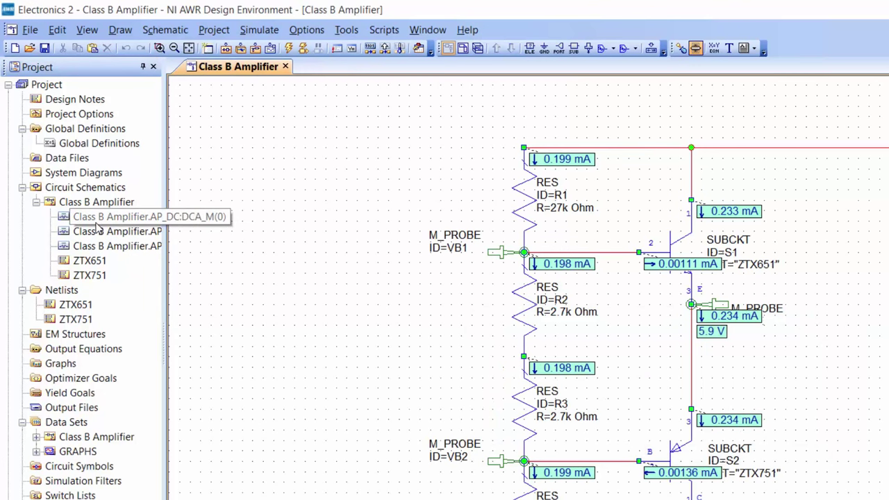
{"action": "left_click", "coordinate": [97, 228]}
{"action": "key", "text": "Delete"}
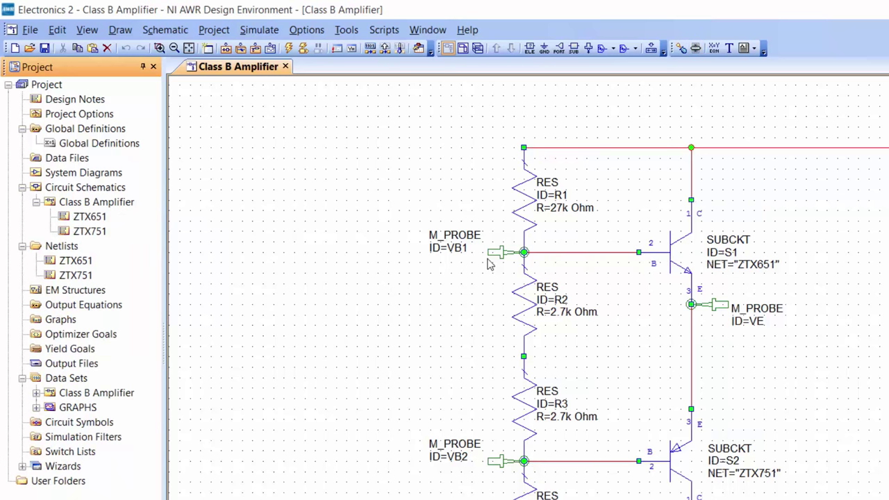
Delete the VB1, VE and VB2 measurement probes from the Class B Amplifier schematic.
{"action": "left_click", "coordinate": [494, 252]}
{"action": "key", "text": "Delete"}
{"action": "left_click", "coordinate": [722, 305]}
{"action": "key", "text": "Delete"}
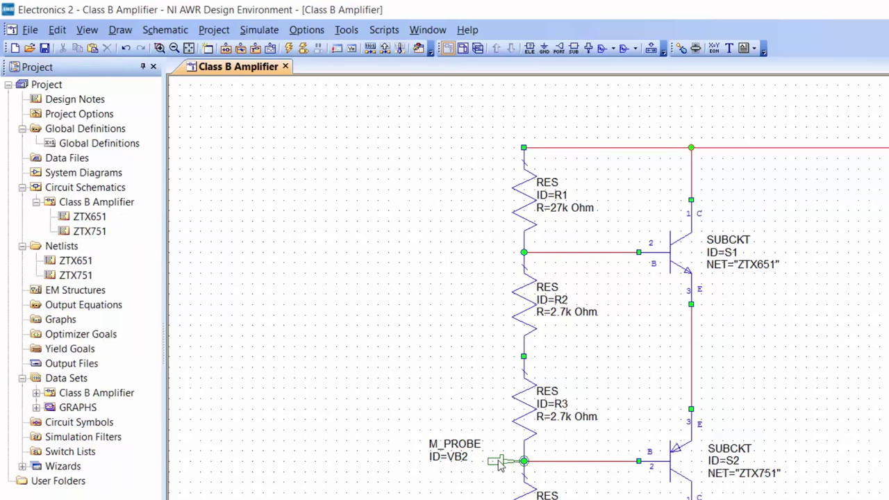
{"action": "left_click", "coordinate": [497, 462]}
{"action": "key", "text": "Delete"}
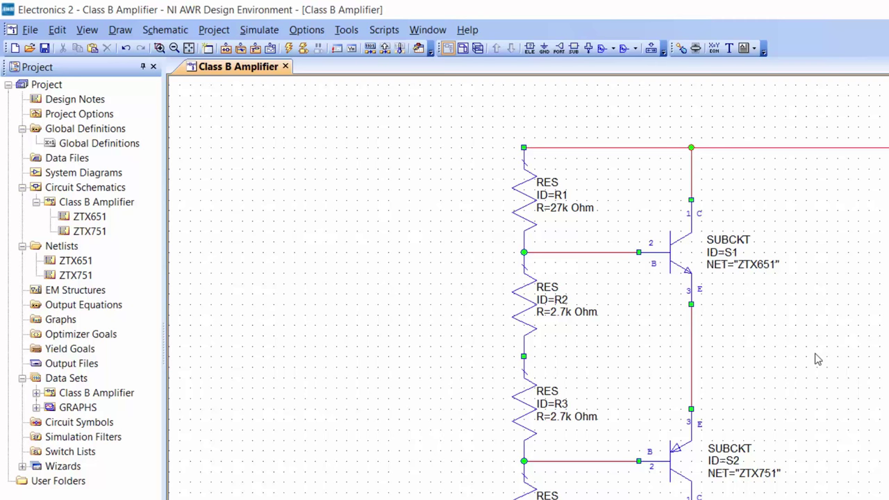
Place a CAP element with its output end on the node between R2 and R3 and set its capacitance to 10 uF.
{"action": "key", "text": "ctrl+l"}
{"action": "type", "text": "cap"}
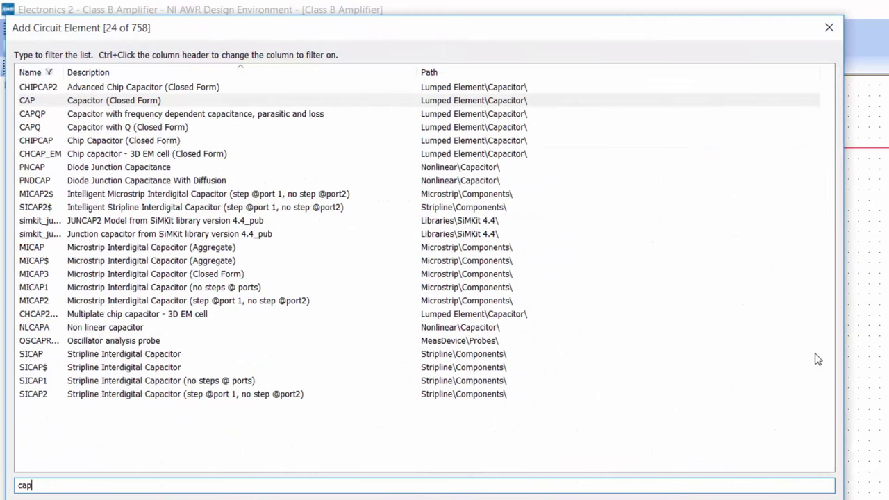
{"action": "key", "text": "Return"}
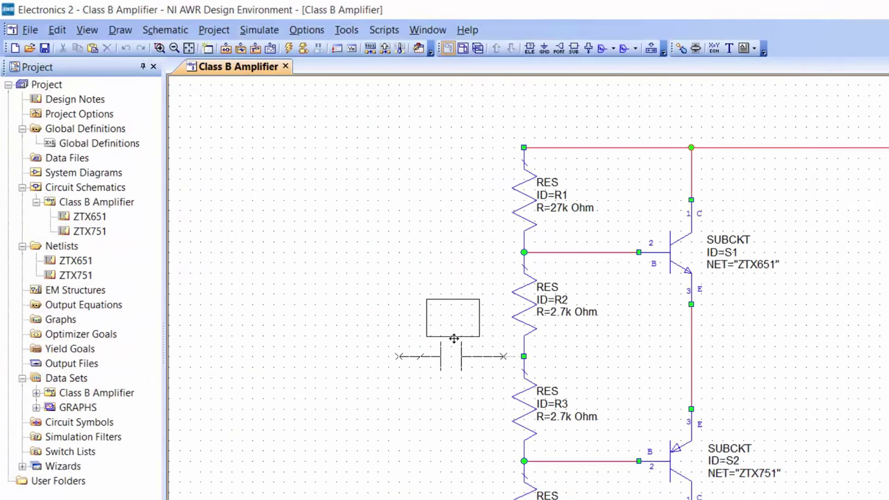
{"action": "left_click", "coordinate": [469, 336]}
{"action": "double_click", "coordinate": [471, 333]}
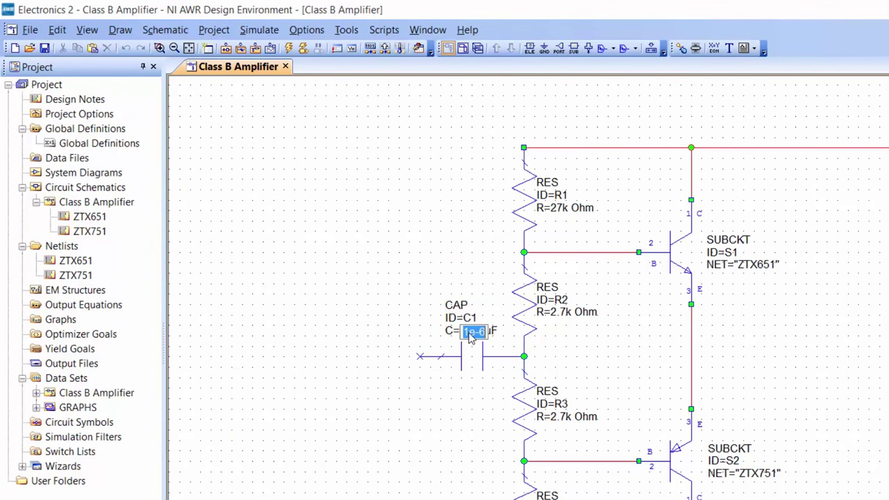
{"action": "type", "text": "10"}
{"action": "key", "text": "Return"}
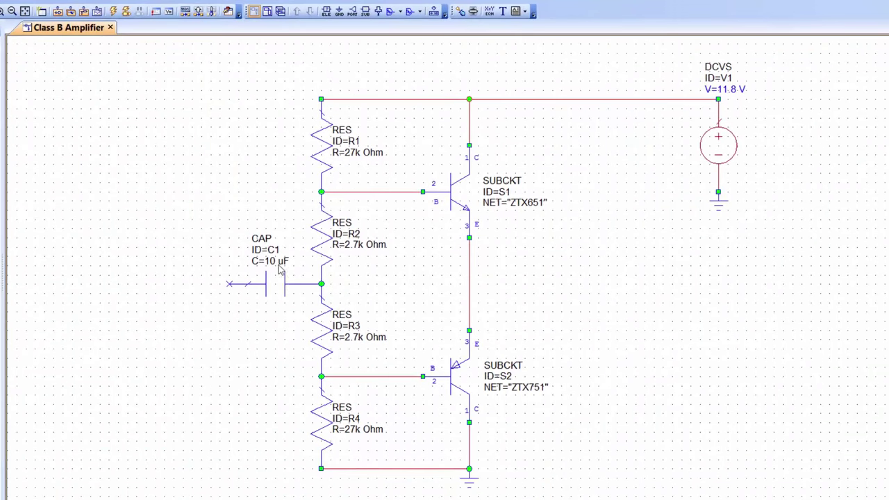
Duplicate the 10 uF input capacitor and attach the copy to the emitter node between transistors S1 and S2.
{"action": "key", "text": "ctrl+c"}
{"action": "key", "text": "ctrl+v"}
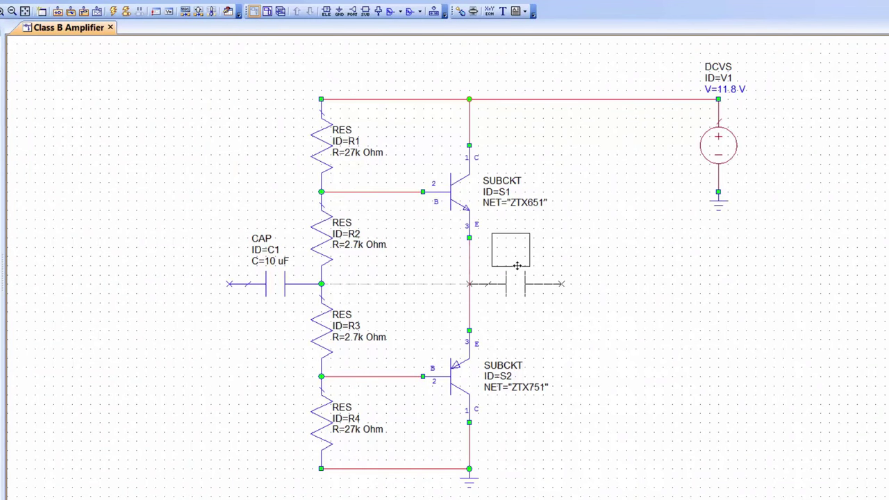
{"action": "left_click", "coordinate": [517, 266]}
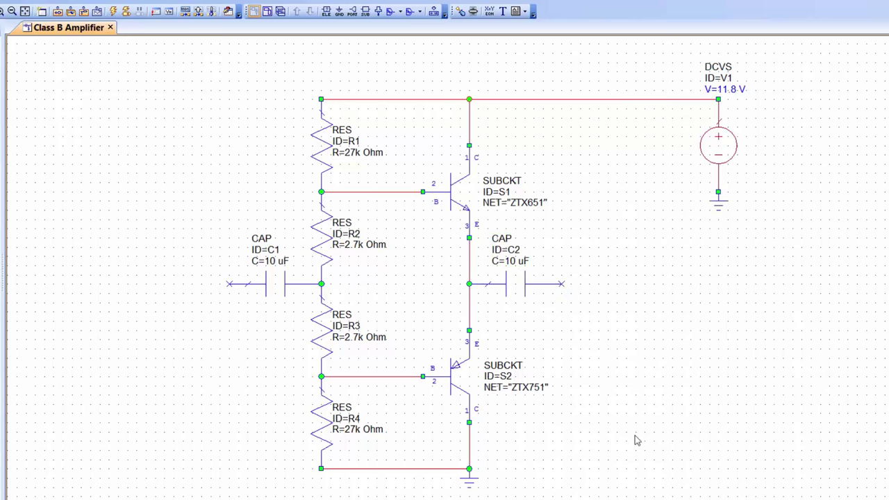
Duplicate resistor R1 as an upright load beyond the output capacitor, with ID RL and a resistance of 100 Ohm.
{"action": "left_click", "coordinate": [326, 154]}
{"action": "key", "text": "ctrl+c"}
{"action": "key", "text": "ctrl+v"}
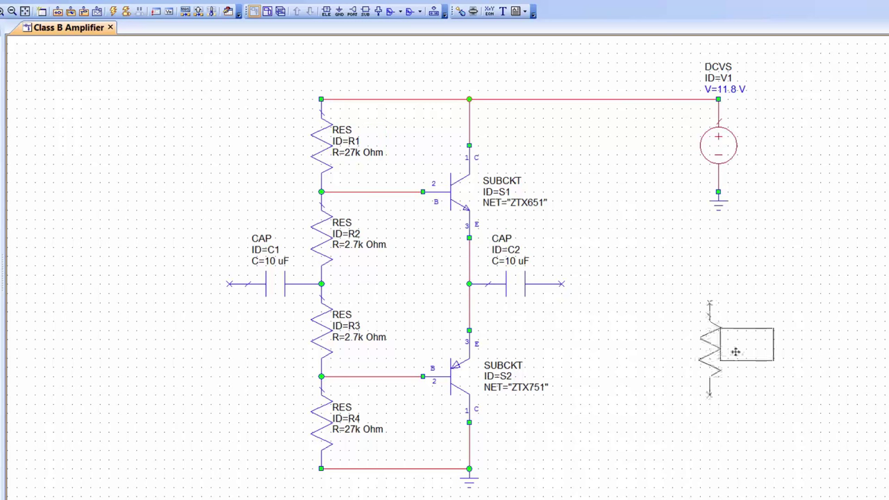
{"action": "left_click", "coordinate": [650, 331]}
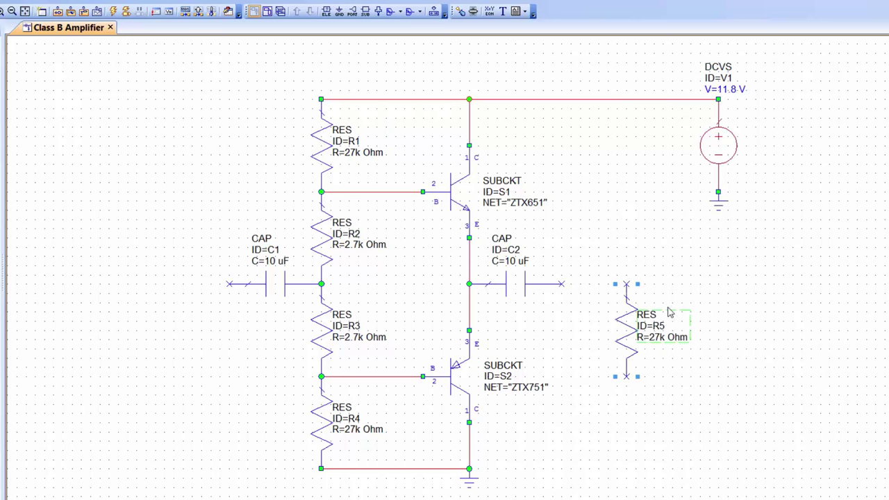
{"action": "double_click", "coordinate": [661, 327]}
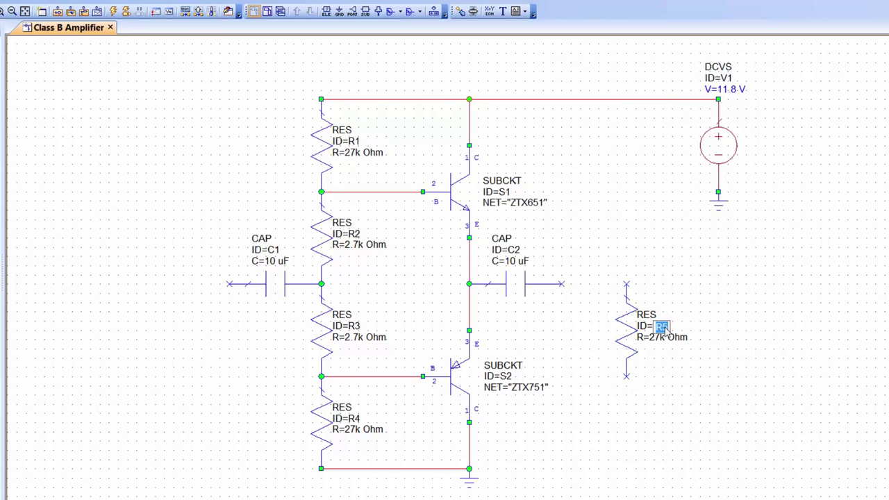
{"action": "type", "text": "RL"}
{"action": "left_click", "coordinate": [652, 334]}
{"action": "double_click", "coordinate": [656, 337]}
{"action": "type", "text": "100"}
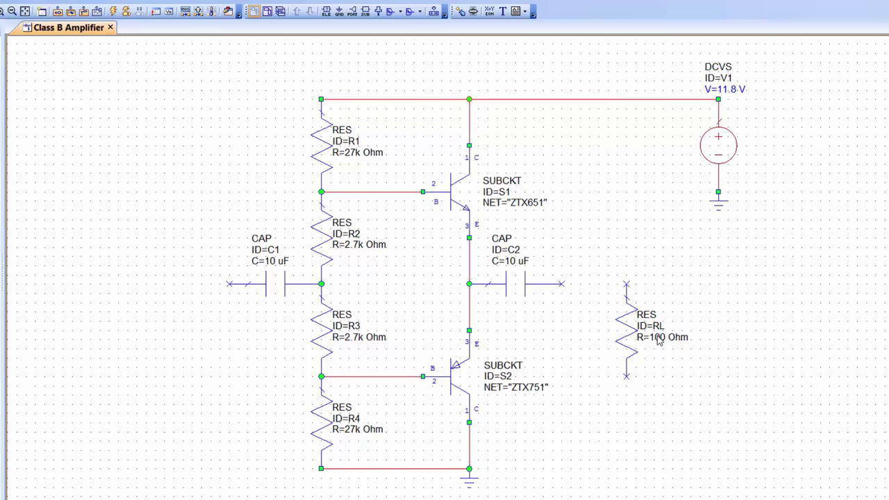
{"action": "key", "text": "Return"}
Ground the lower end of load resistor RL and wire its upper end to the output capacitor C2.
{"action": "key", "text": "ctrl+g"}
{"action": "left_click", "coordinate": [628, 389]}
{"action": "left_click", "coordinate": [627, 285]}
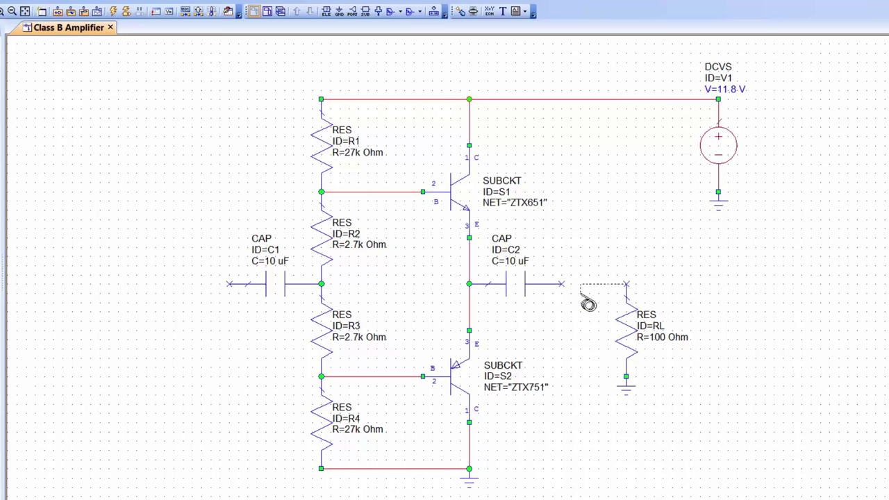
{"action": "left_click", "coordinate": [567, 292]}
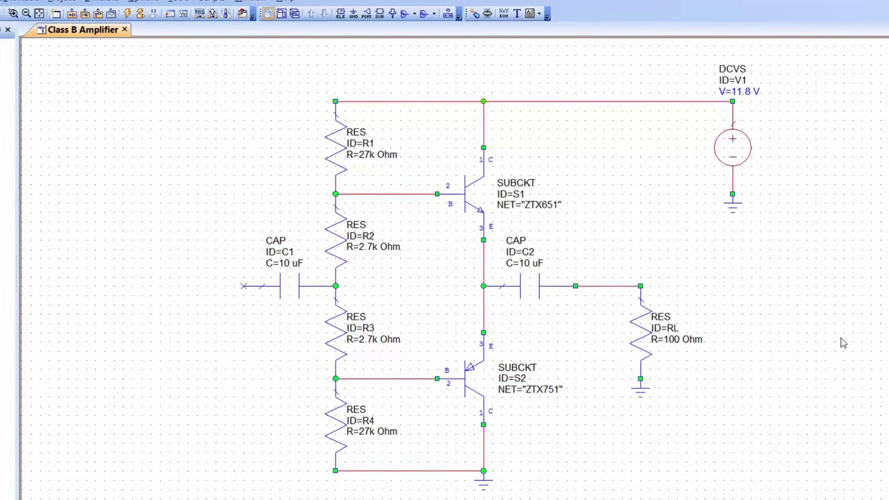
Add an ACVS voltage source to the schematic on the input side of capacitor C1.
{"action": "key", "text": "ctrl+l"}
{"action": "type", "text": "a"}
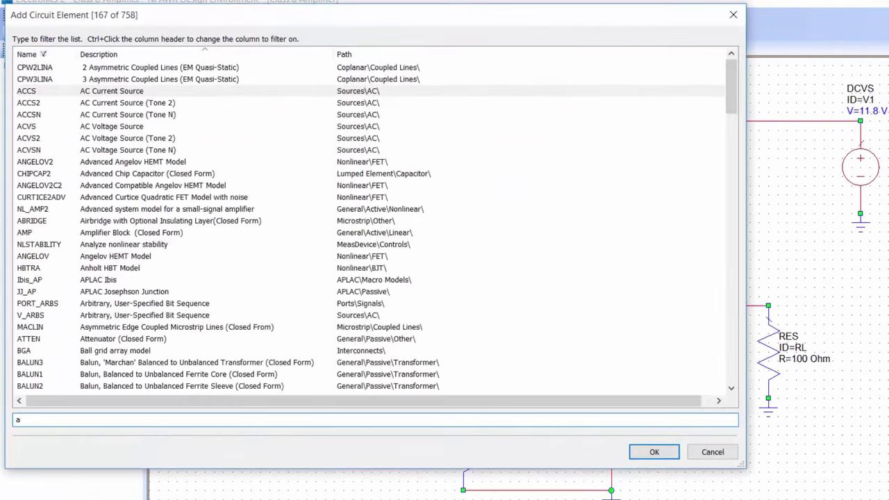
{"action": "type", "text": "cvs"}
{"action": "key", "text": "Return"}
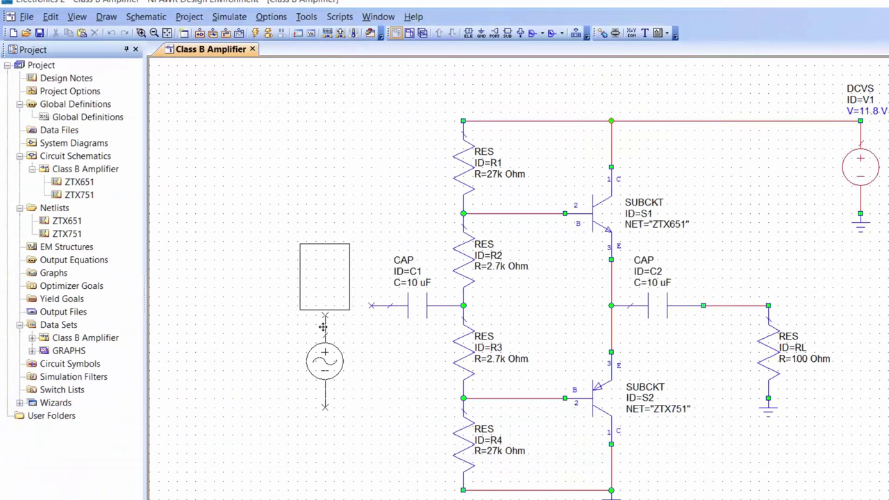
{"action": "left_click", "coordinate": [325, 316]}
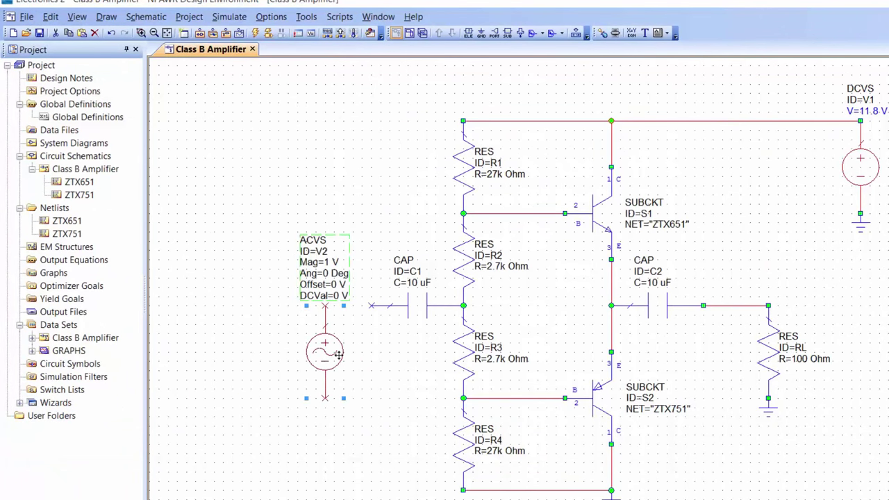
Place a ground at the AC source's negative terminal and wire its positive terminal to capacitor C1.
{"action": "key", "text": "ctrl+g"}
{"action": "left_click", "coordinate": [345, 395]}
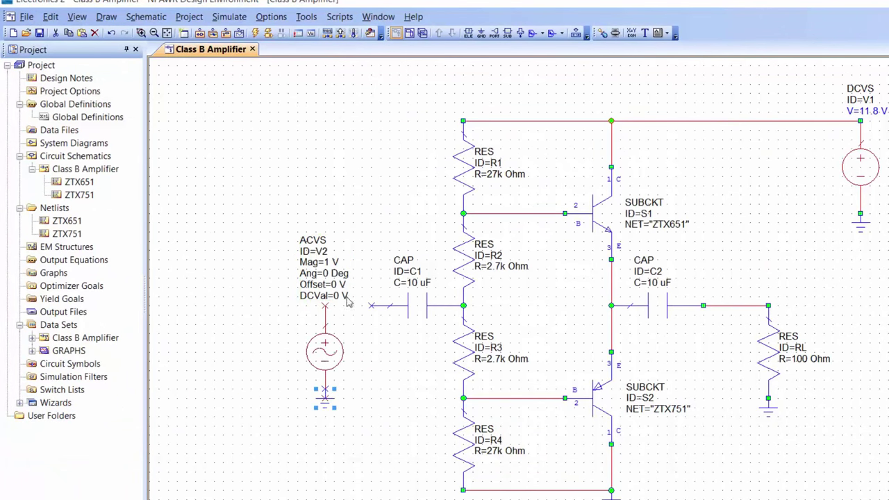
{"action": "left_click", "coordinate": [324, 305]}
{"action": "left_click", "coordinate": [371, 306]}
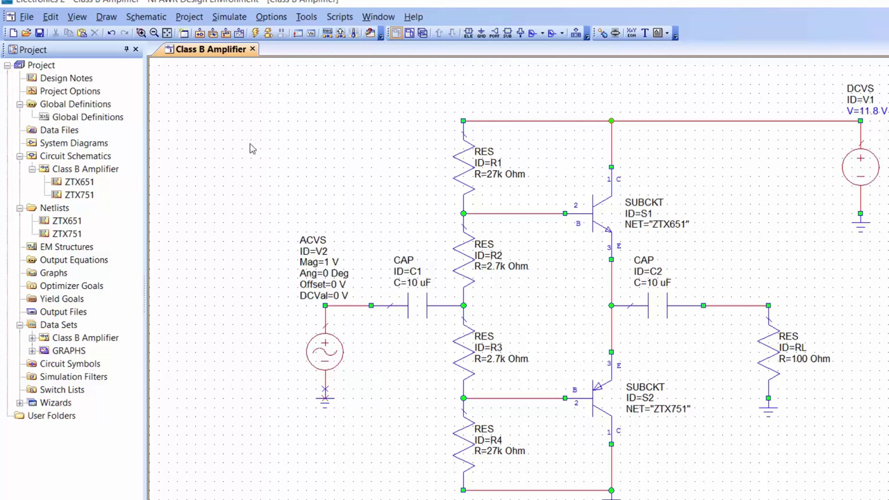
Replace the project frequency range with a single point at 3 kHz, using kHz as the data entry unit.
{"action": "double_click", "coordinate": [59, 95]}
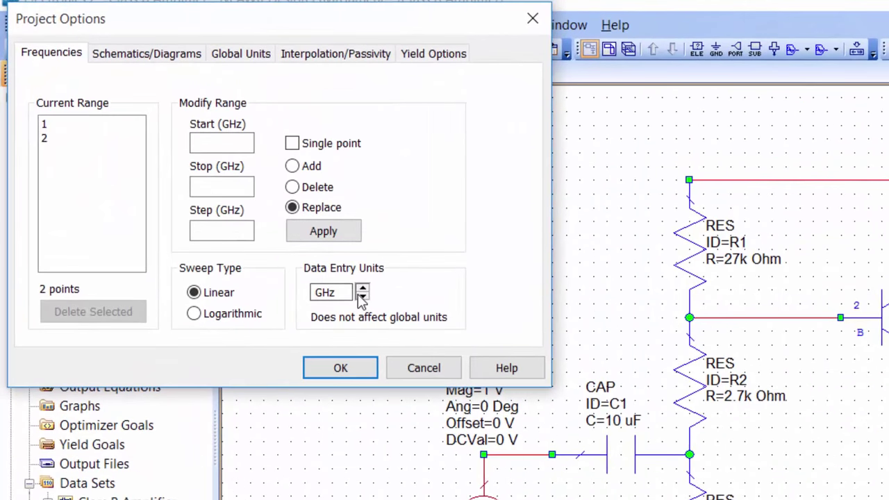
{"action": "left_click", "coordinate": [362, 295]}
{"action": "left_click", "coordinate": [363, 295]}
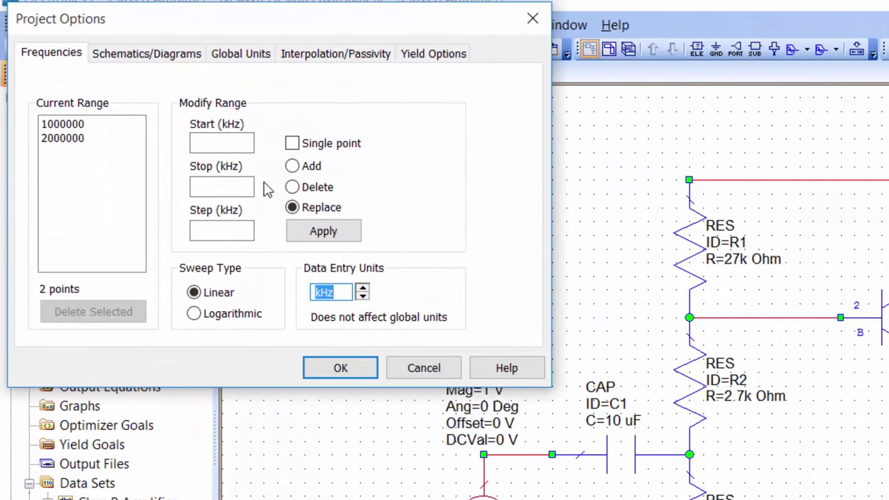
{"action": "left_click", "coordinate": [241, 143]}
{"action": "type", "text": "3"}
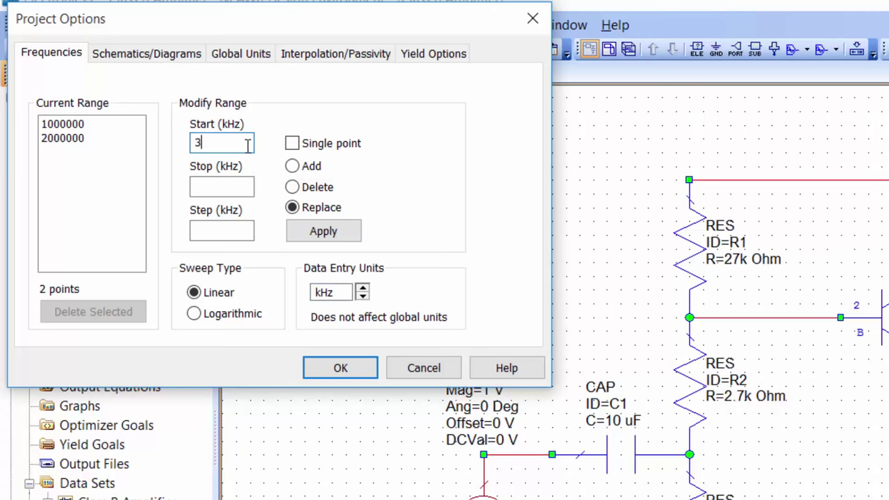
{"action": "left_click", "coordinate": [291, 143]}
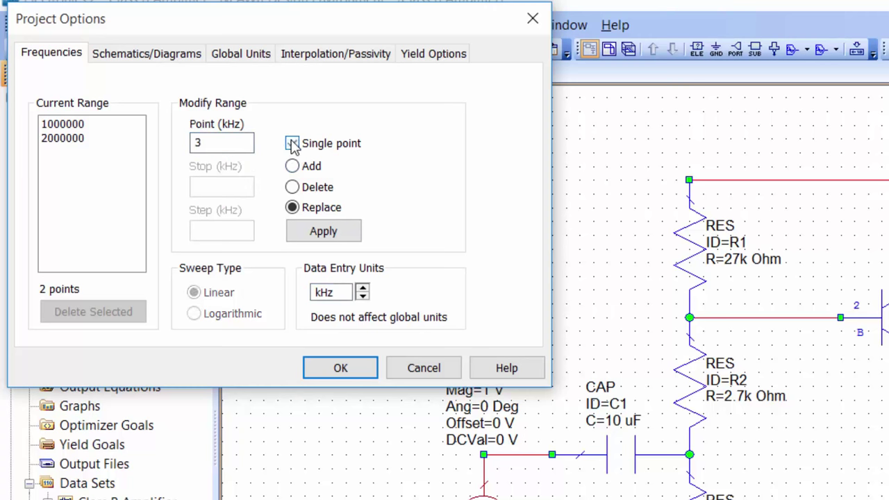
{"action": "left_click", "coordinate": [309, 229]}
{"action": "left_click", "coordinate": [340, 367]}
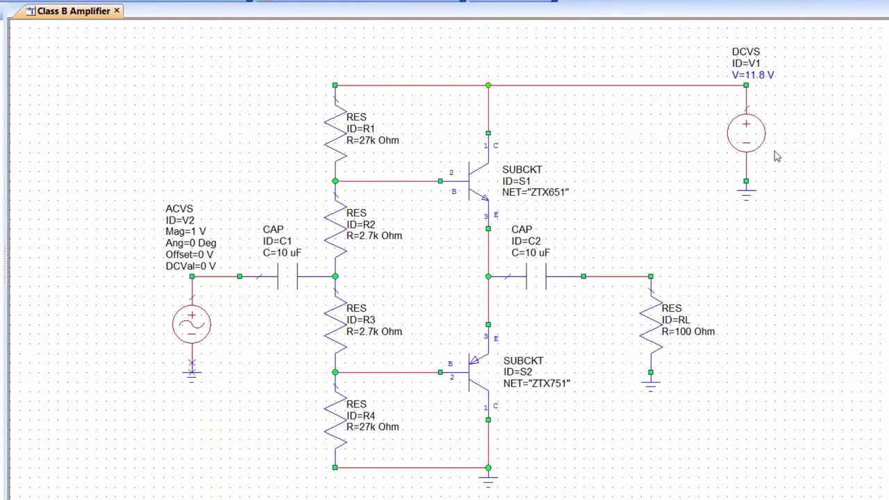
Set DC source V1 to 5 V and its lower tuning limit to 5.
{"action": "double_click", "coordinate": [745, 136]}
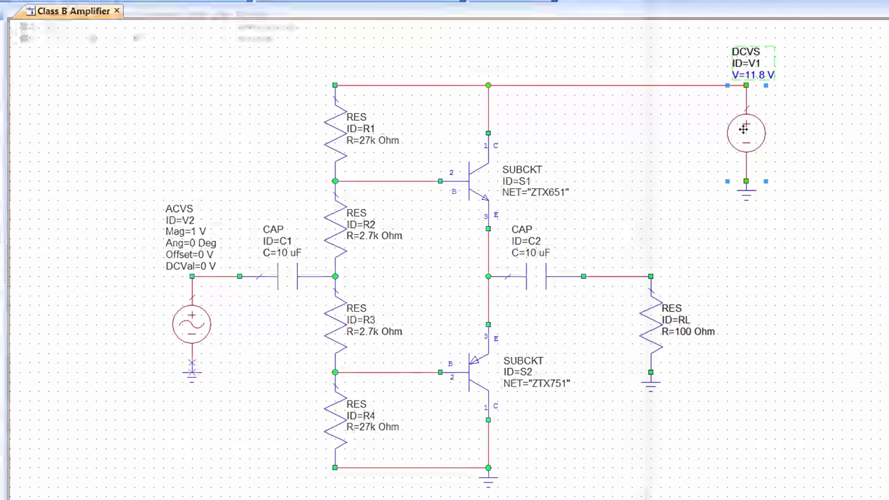
{"action": "left_click", "coordinate": [79, 128]}
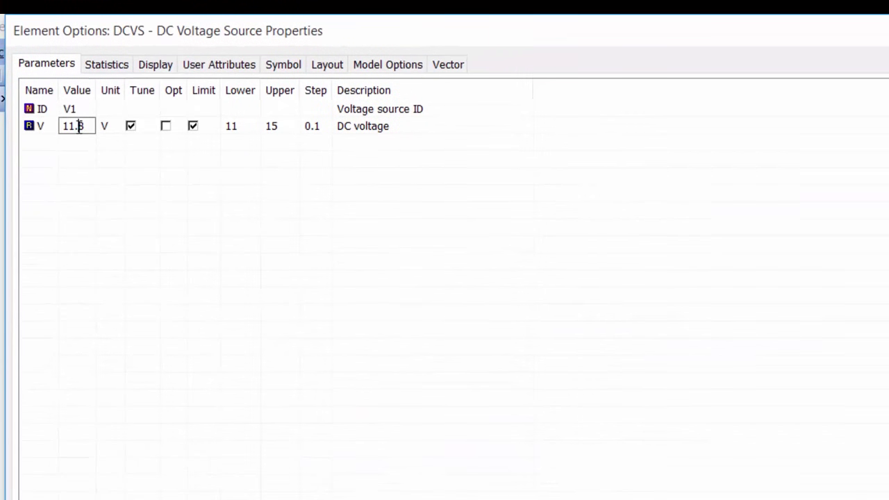
{"action": "double_click", "coordinate": [80, 126]}
{"action": "type", "text": "5"}
{"action": "left_click", "coordinate": [238, 131]}
{"action": "double_click", "coordinate": [238, 127]}
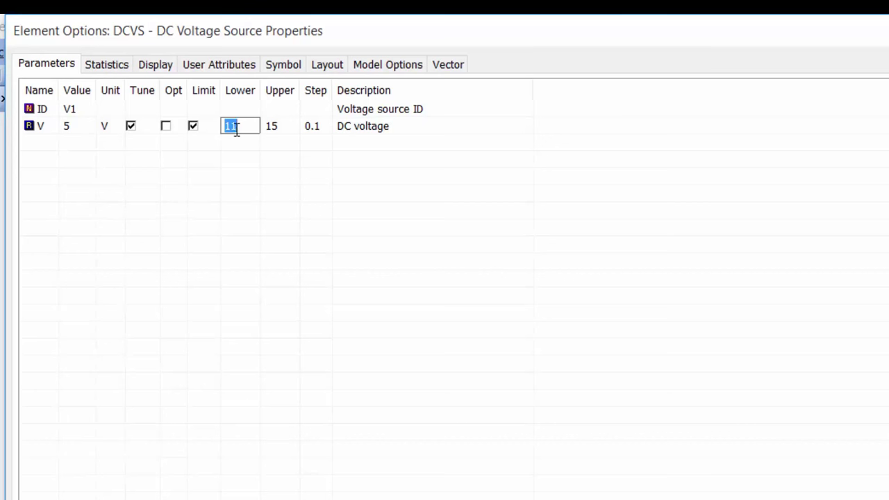
{"action": "type", "text": "5"}
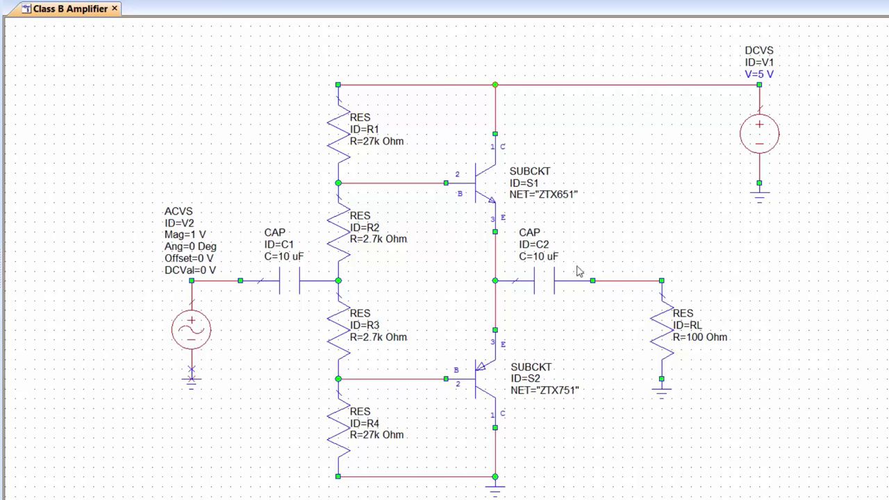
Move load resistor RL and its ground farther from capacitor C2, and place a measurement probe with ID VL at RL's upper end.
{"action": "left_click_drag", "start_coordinate": [617, 262], "coordinate": [768, 421]}
{"action": "left_click_drag", "start_coordinate": [680, 334], "coordinate": [702, 333]}
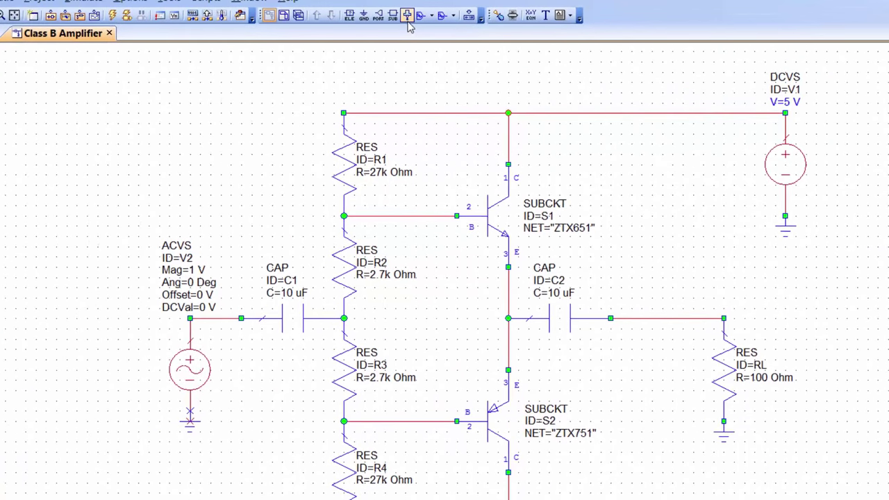
{"action": "left_click", "coordinate": [407, 15]}
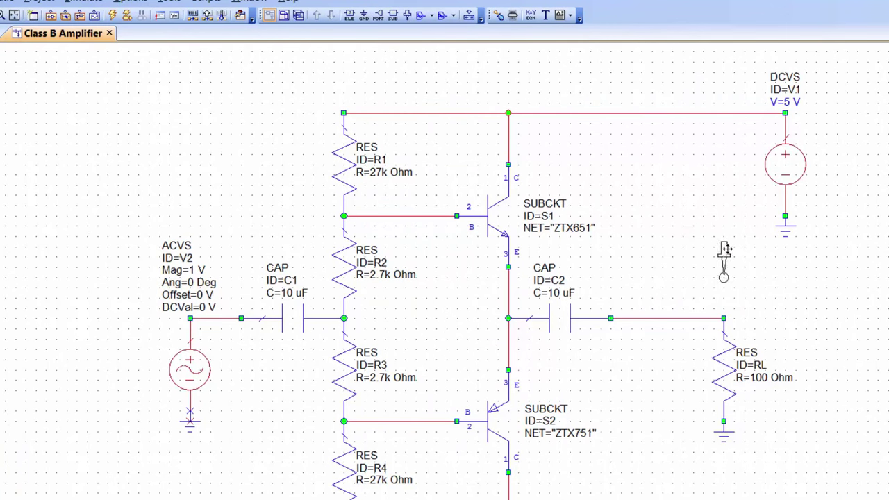
{"action": "left_click", "coordinate": [725, 284]}
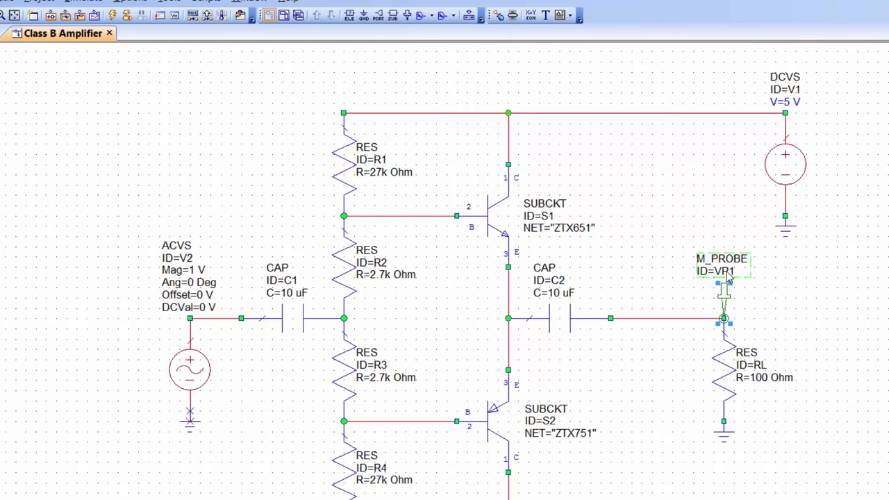
{"action": "double_click", "coordinate": [726, 273]}
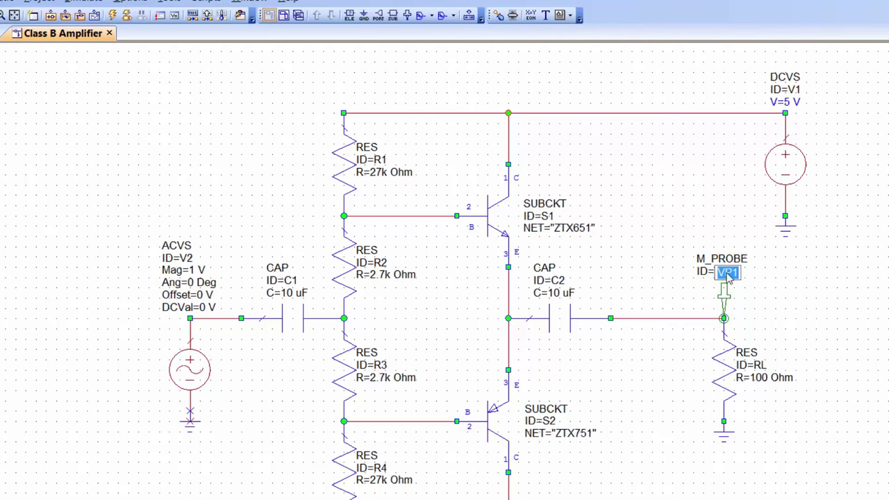
{"action": "type", "text": "VL"}
{"action": "key", "text": "Return"}
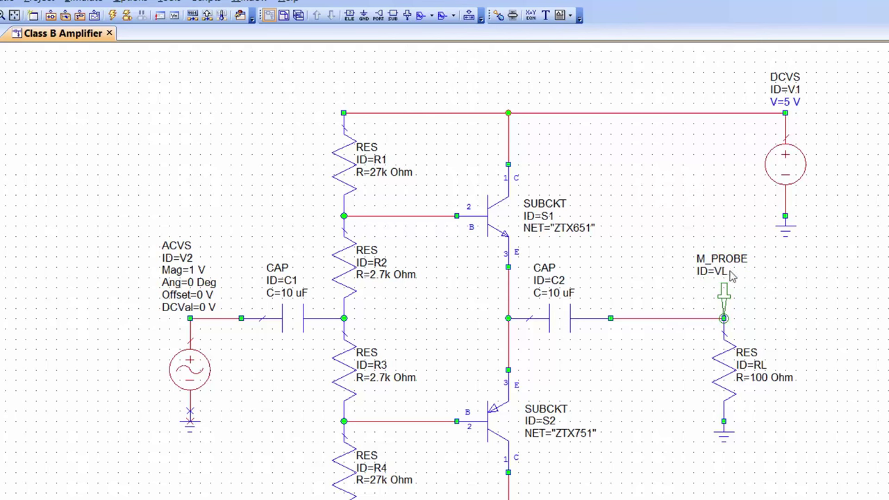
Replace the wire between capacitor C2 and load resistor RL with an I_METER current meter with ID IL.
{"action": "left_click", "coordinate": [659, 318]}
{"action": "key", "text": "Delete"}
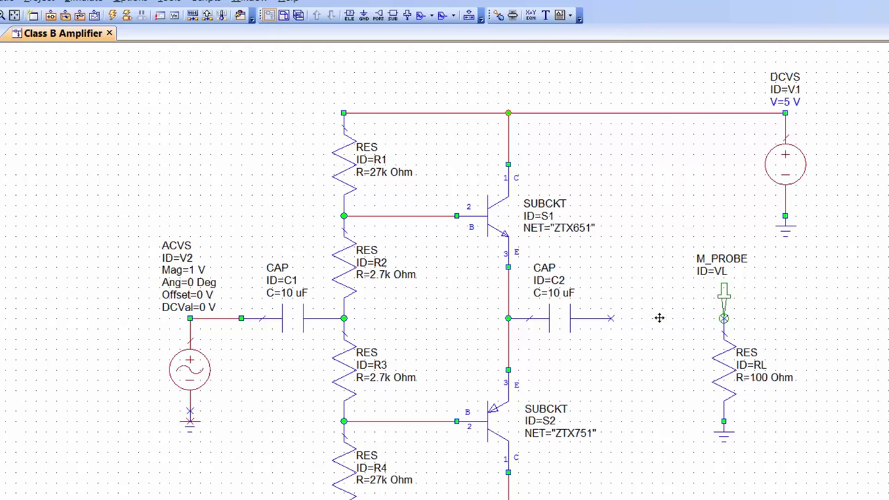
{"action": "key", "text": "ctrl+l"}
{"action": "type", "text": "i_m"}
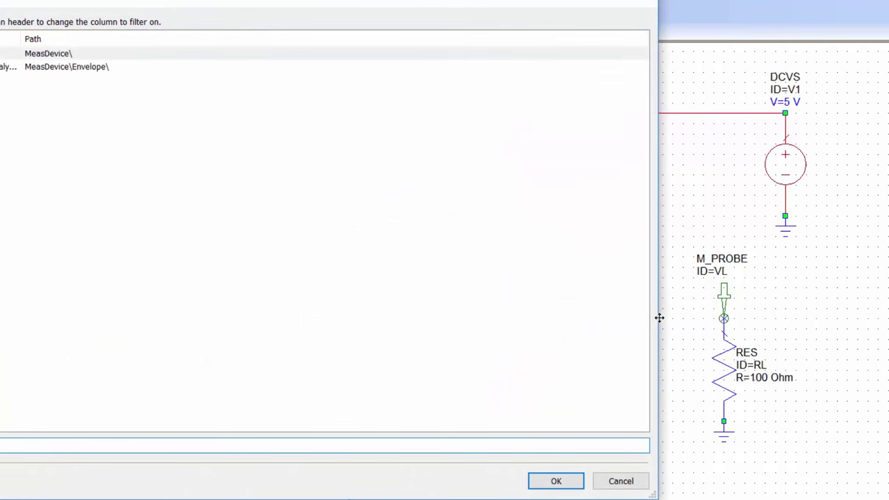
{"action": "key", "text": "Return"}
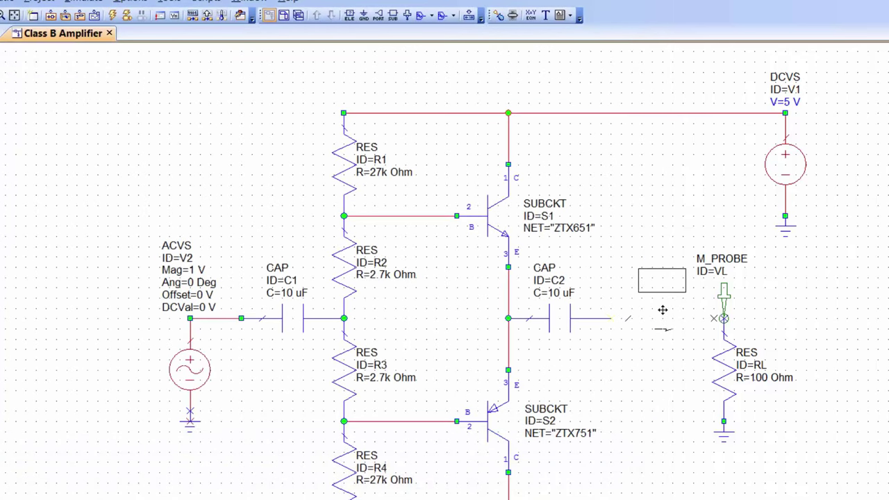
{"action": "left_click", "coordinate": [661, 312]}
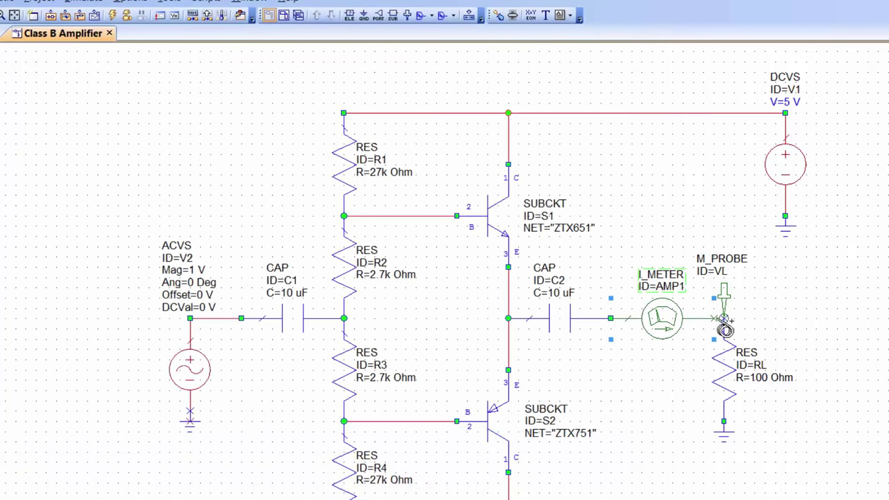
{"action": "double_click", "coordinate": [669, 290]}
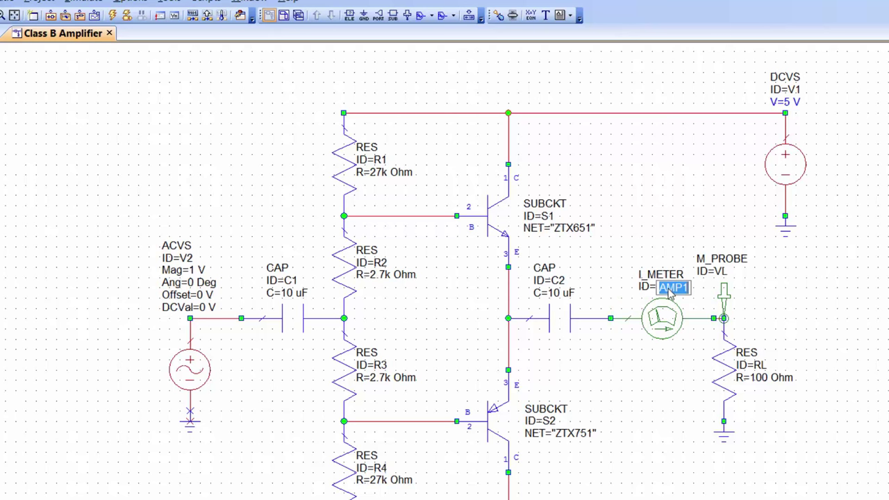
{"action": "type", "text": "IL"}
{"action": "key", "text": "Return"}
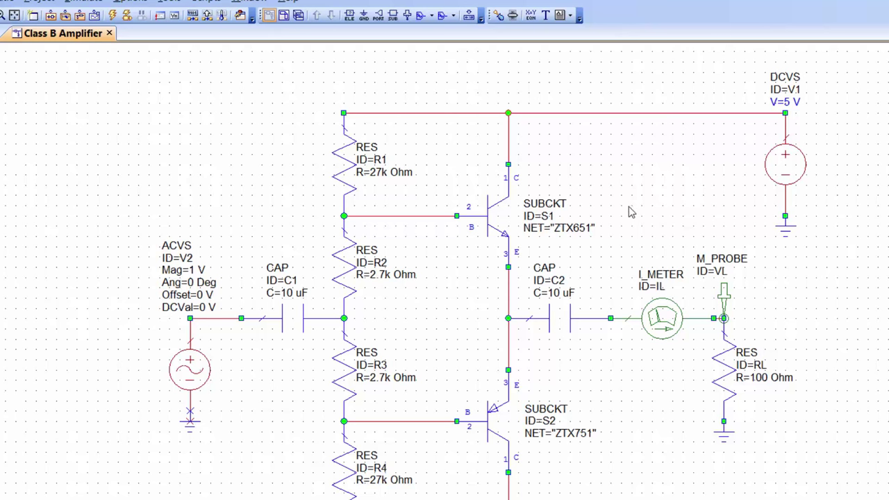
Move the AC source, capacitor C1 and bias resistors R1 to R4 together away from the transistors to widen the gap.
{"action": "left_click_drag", "start_coordinate": [69, 68], "coordinate": [448, 497]}
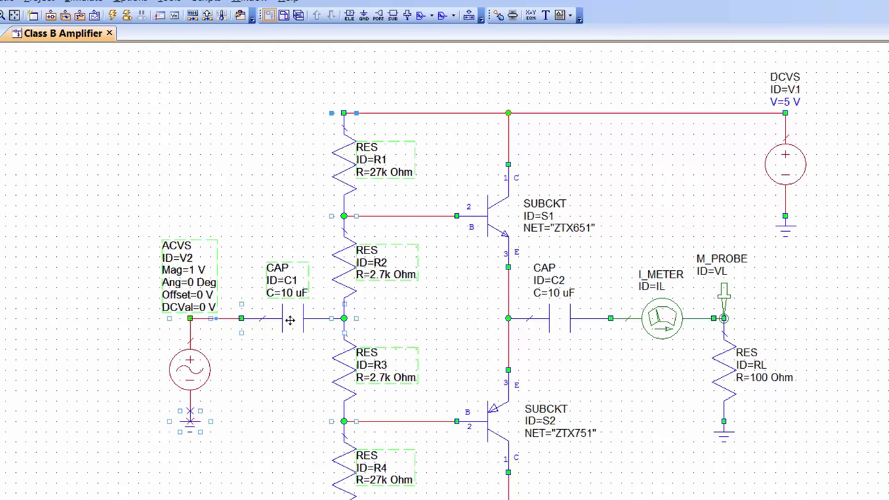
{"action": "left_click_drag", "start_coordinate": [288, 319], "coordinate": [176, 320]}
{"action": "left_click", "coordinate": [419, 334]}
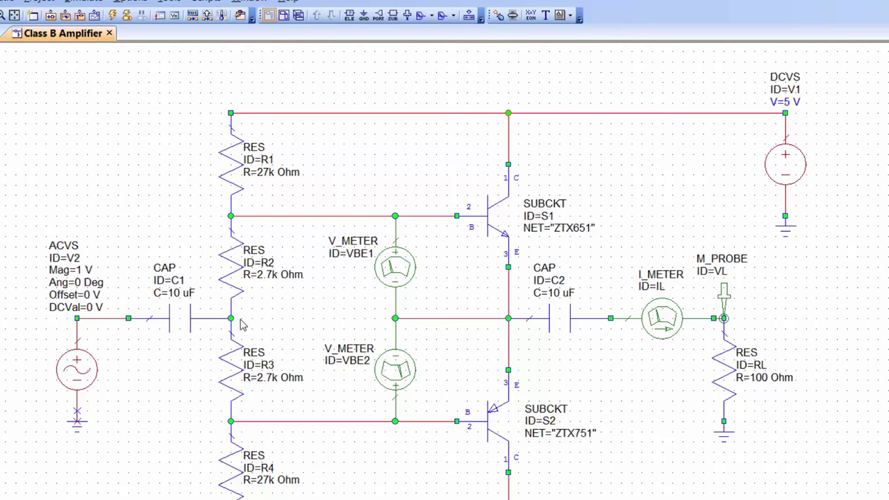
Add a DCA_M annotation showing DC meter values on the Class B Amplifier schematic and run the simulation.
{"action": "left_click", "coordinate": [87, 199]}
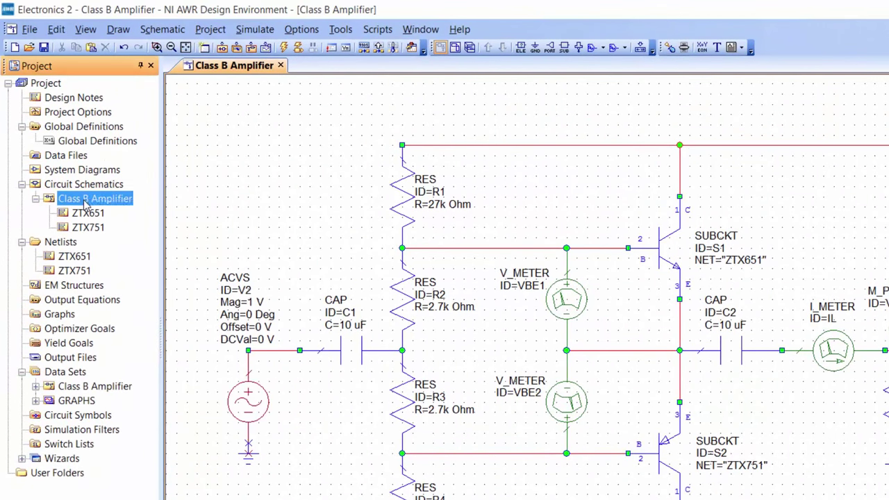
{"action": "right_click", "coordinate": [86, 199]}
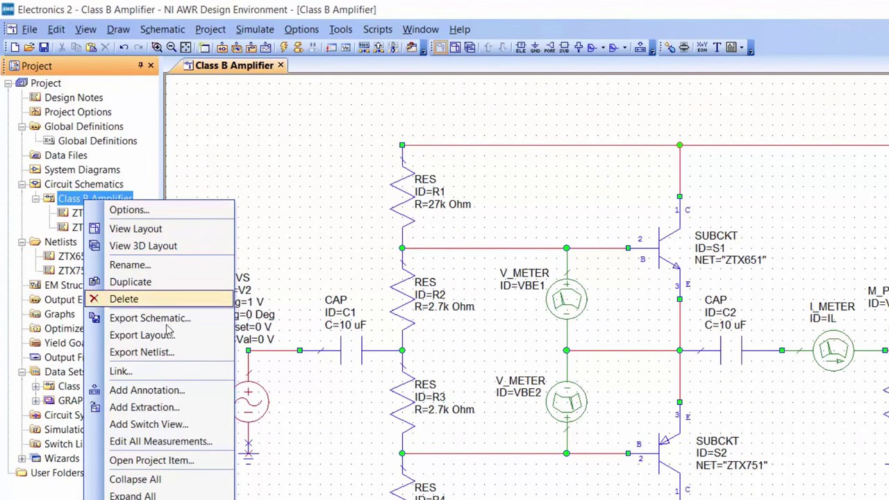
{"action": "left_click", "coordinate": [167, 393]}
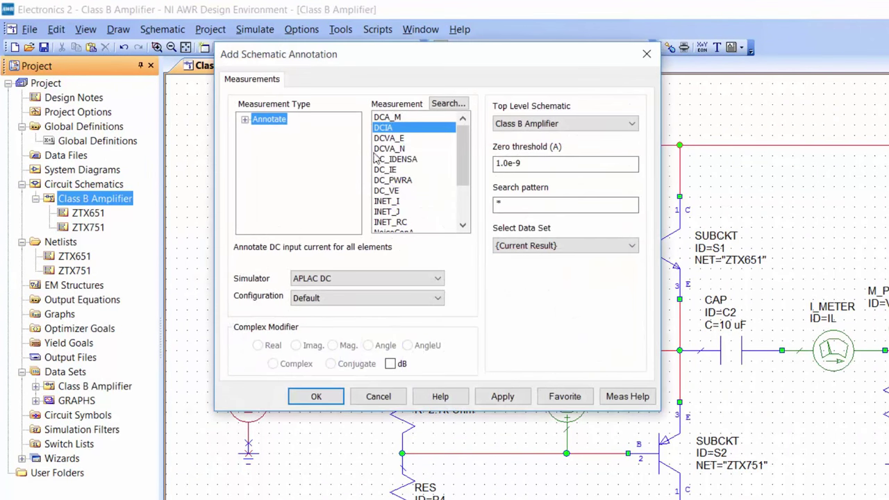
{"action": "left_click", "coordinate": [405, 118]}
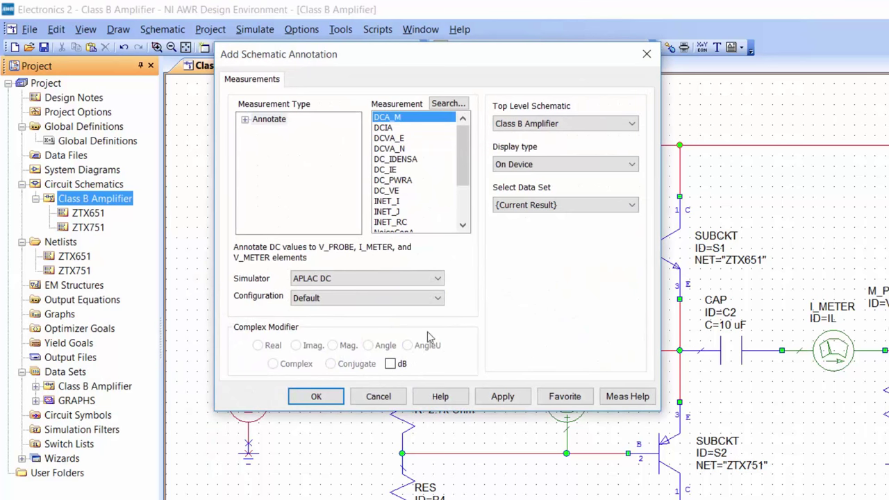
{"action": "left_click", "coordinate": [502, 399]}
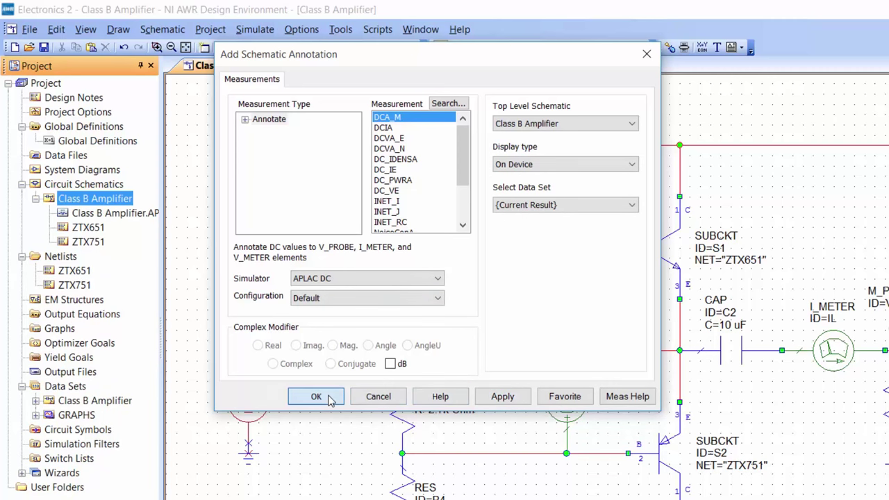
{"action": "left_click", "coordinate": [327, 397]}
{"action": "left_click", "coordinate": [283, 46]}
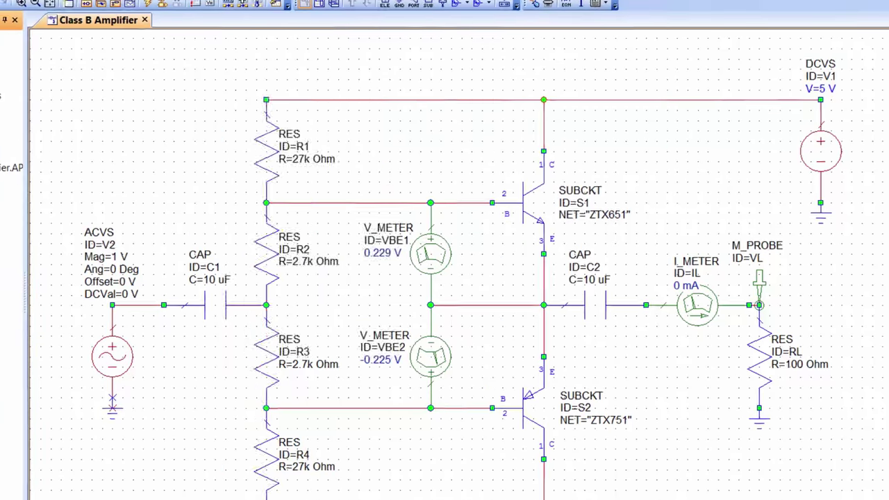
Create a new rectangular graph named Waveforms.
{"action": "right_click", "coordinate": [64, 329]}
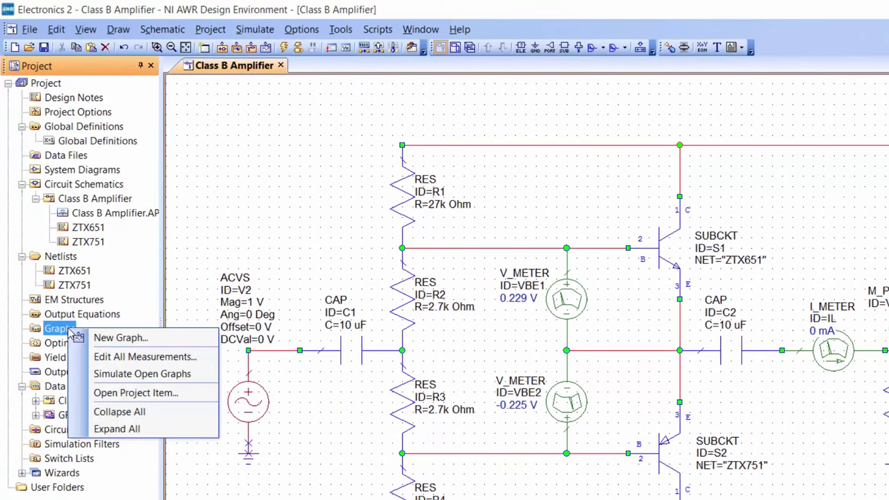
{"action": "left_click", "coordinate": [111, 337]}
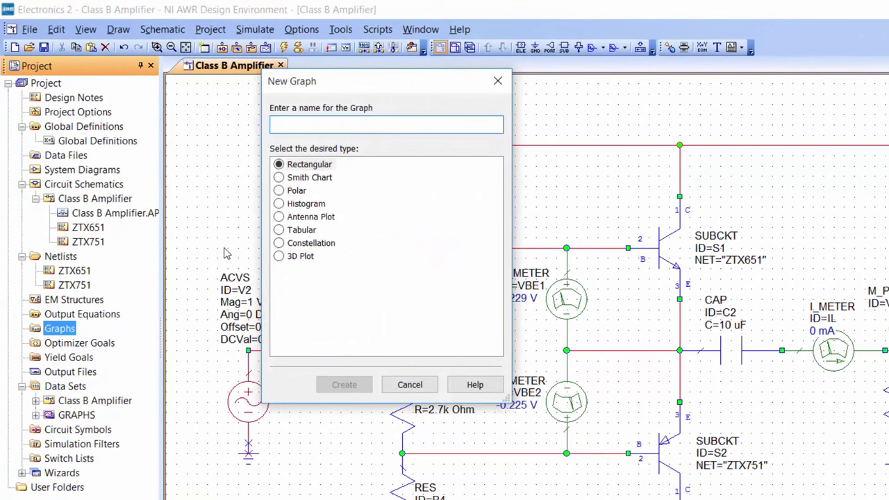
{"action": "type", "text": "Waveforms"}
{"action": "key", "text": "Return"}
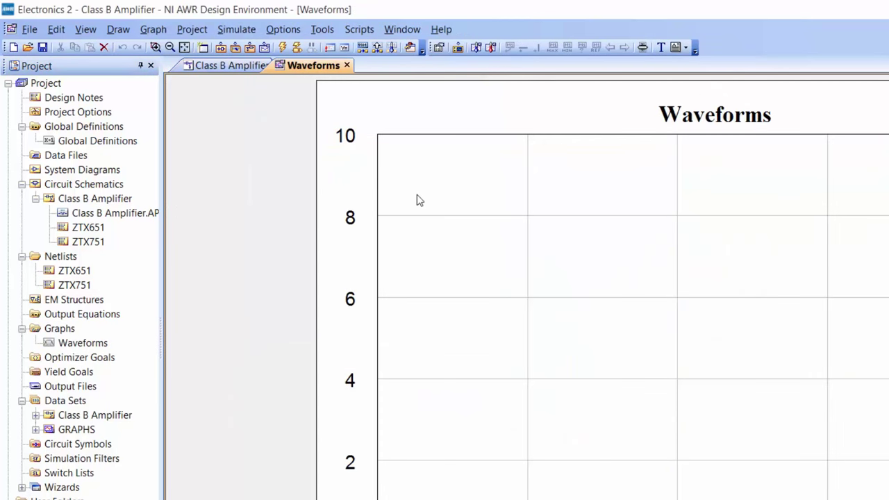
Add a nonlinear Vtime voltage measurement of M_PROBE.VL in Class B Amplifier to the Waveforms graph, using the APLAC HB simulator.
{"action": "right_click", "coordinate": [419, 184]}
{"action": "left_click", "coordinate": [475, 280]}
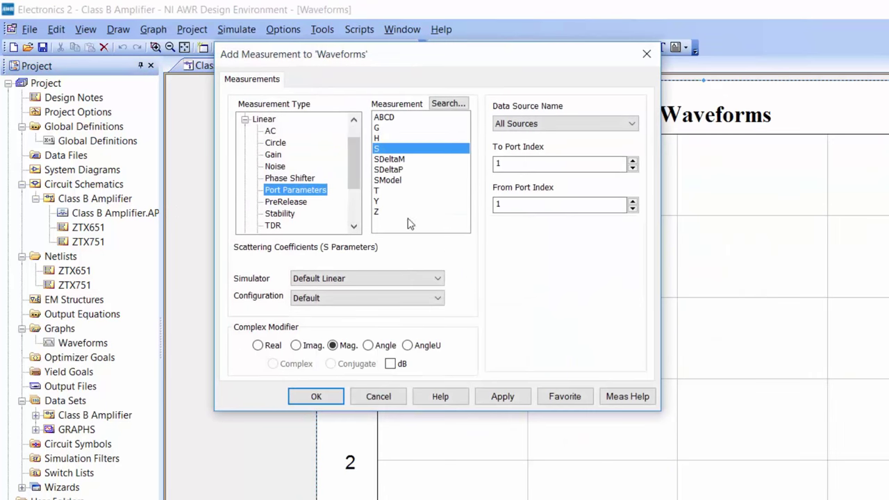
{"action": "left_click", "coordinate": [244, 119]}
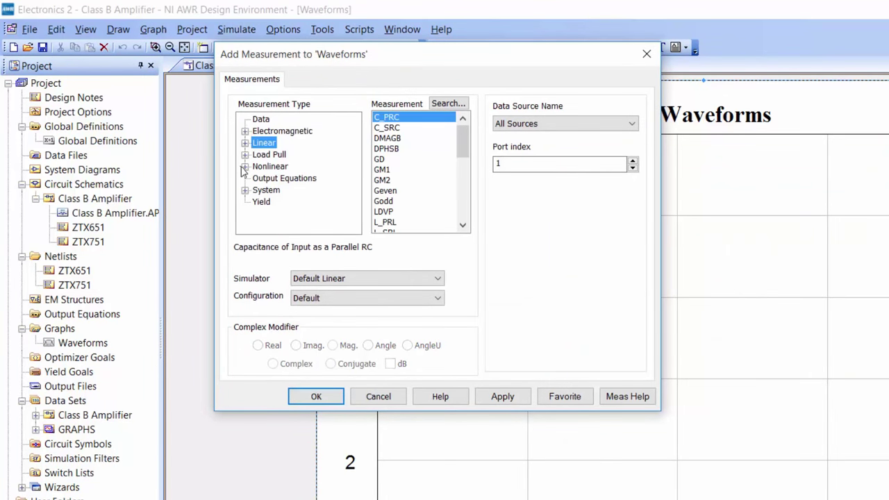
{"action": "left_click", "coordinate": [245, 164]}
{"action": "scroll", "coordinate": [319, 180], "scroll_direction": "down", "scroll_amount": 2}
{"action": "left_click", "coordinate": [280, 167]}
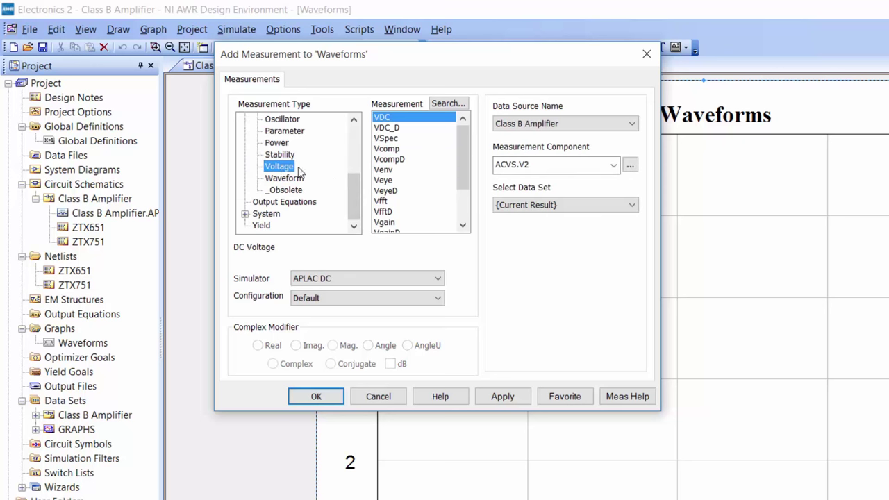
{"action": "left_click_drag", "start_coordinate": [457, 164], "coordinate": [457, 216]}
{"action": "left_click", "coordinate": [410, 211]}
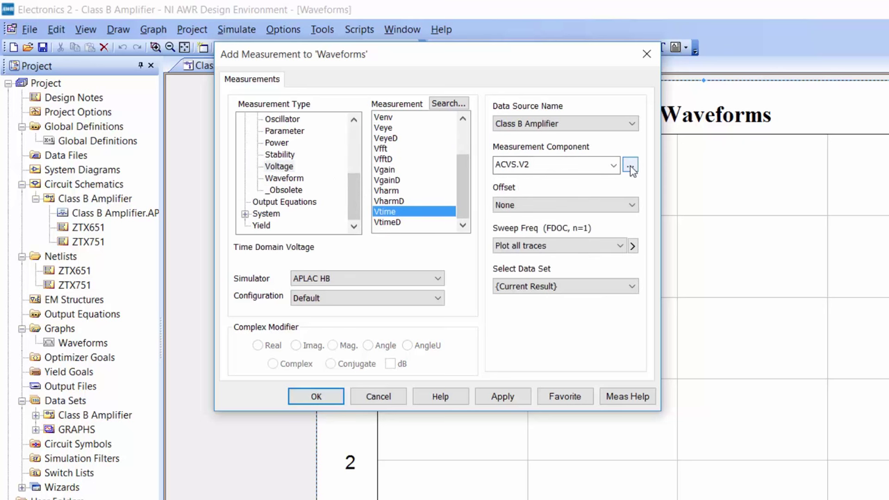
{"action": "left_click", "coordinate": [613, 164]}
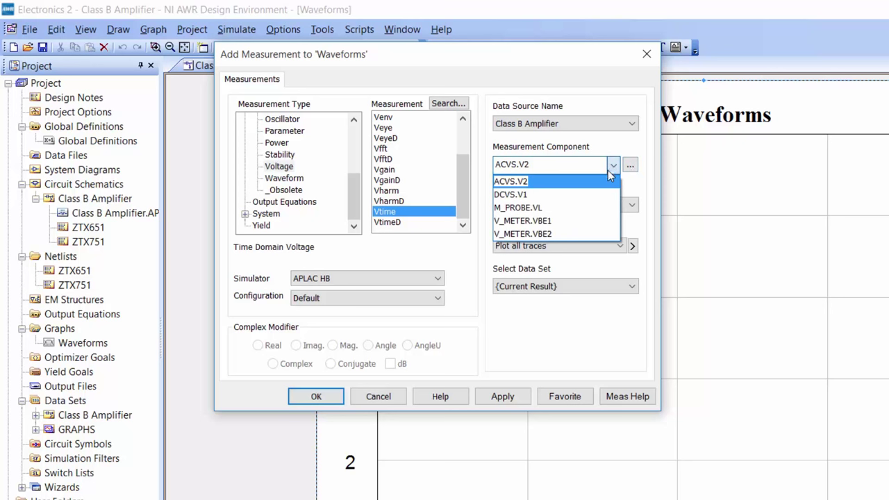
{"action": "left_click", "coordinate": [567, 210]}
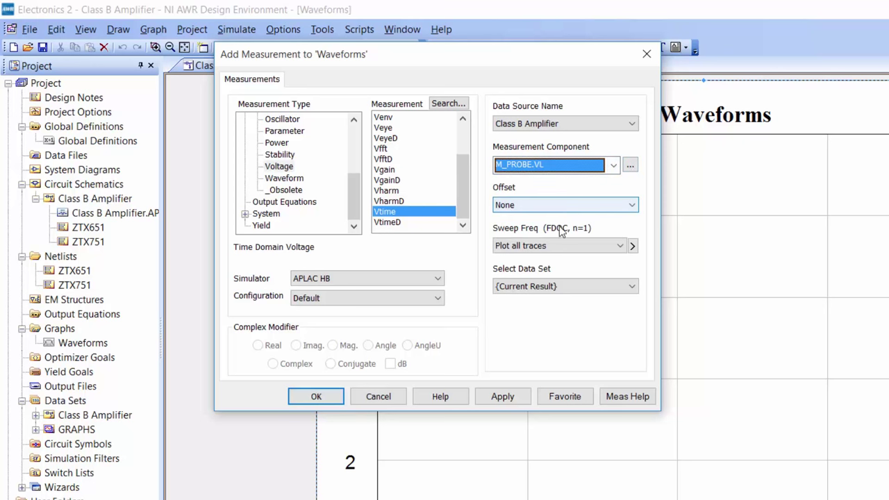
{"action": "left_click", "coordinate": [503, 397]}
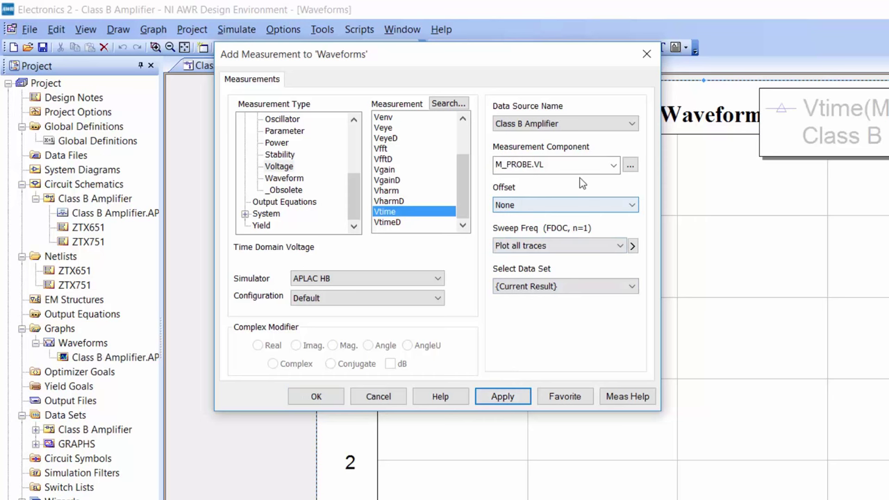
Add a second Vtime measurement for the AC source ACVS.V2, picked from the schematic, and run the simulation.
{"action": "left_click", "coordinate": [631, 166]}
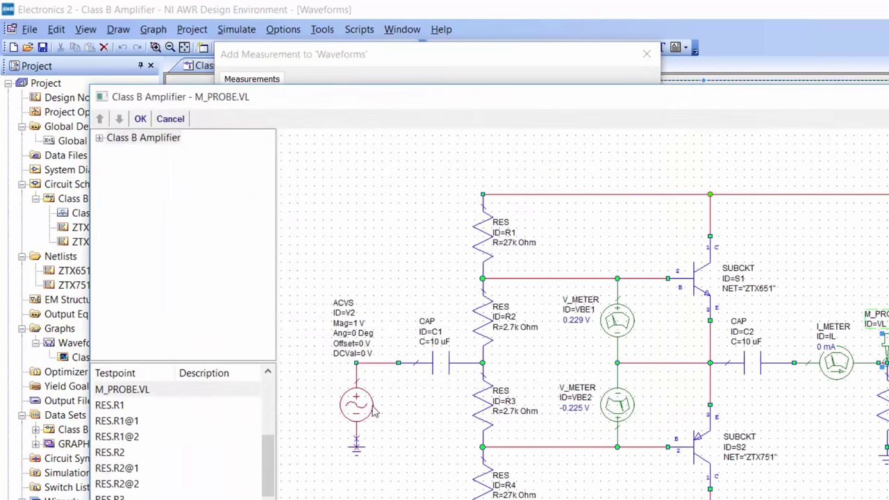
{"action": "left_click", "coordinate": [363, 406]}
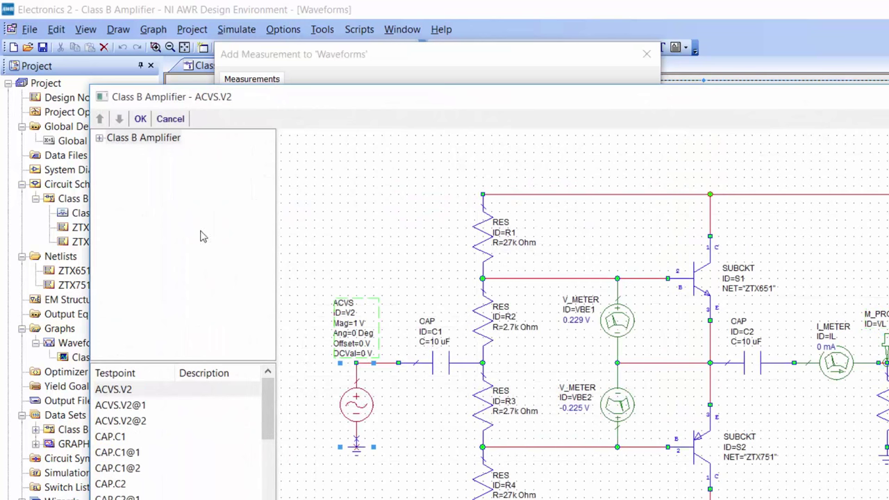
{"action": "left_click", "coordinate": [141, 120]}
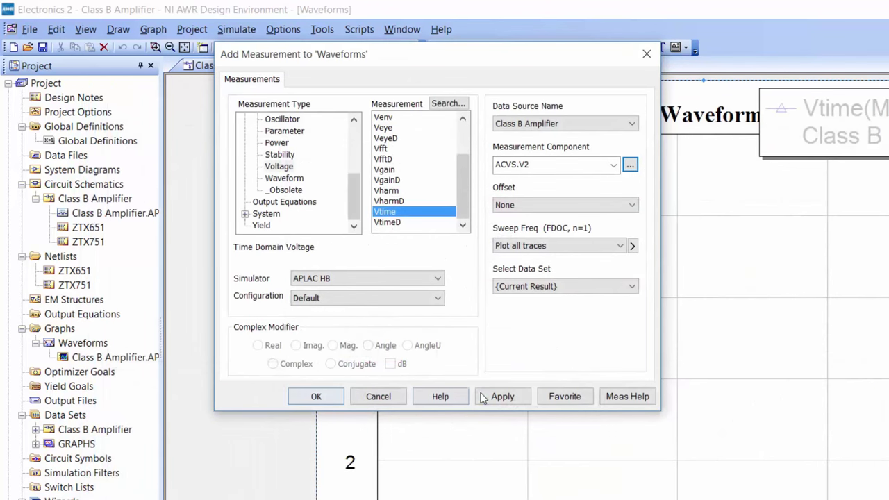
{"action": "left_click", "coordinate": [316, 396]}
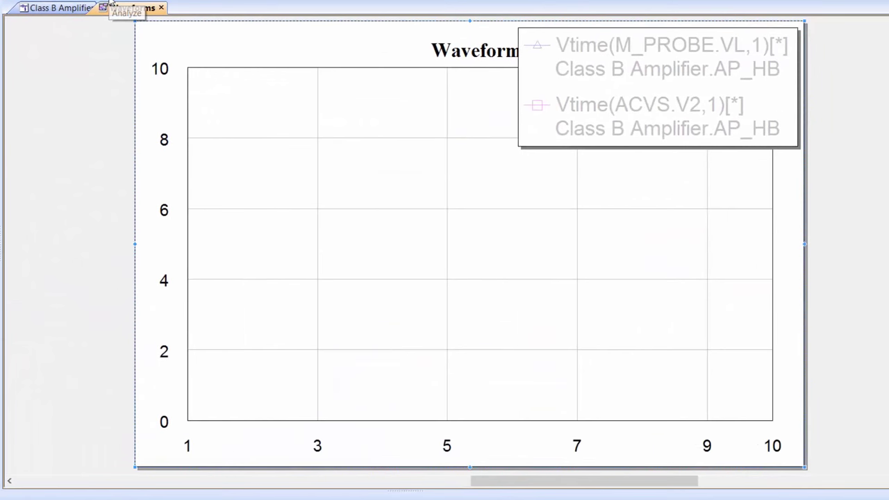
{"action": "left_click", "coordinate": [111, 3]}
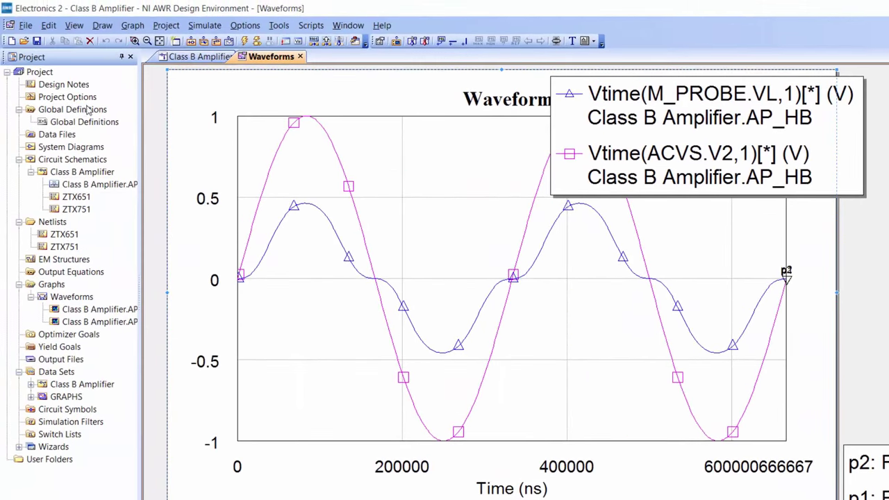
Set the project's global units to kHz for frequency and ms for time.
{"action": "double_click", "coordinate": [68, 97]}
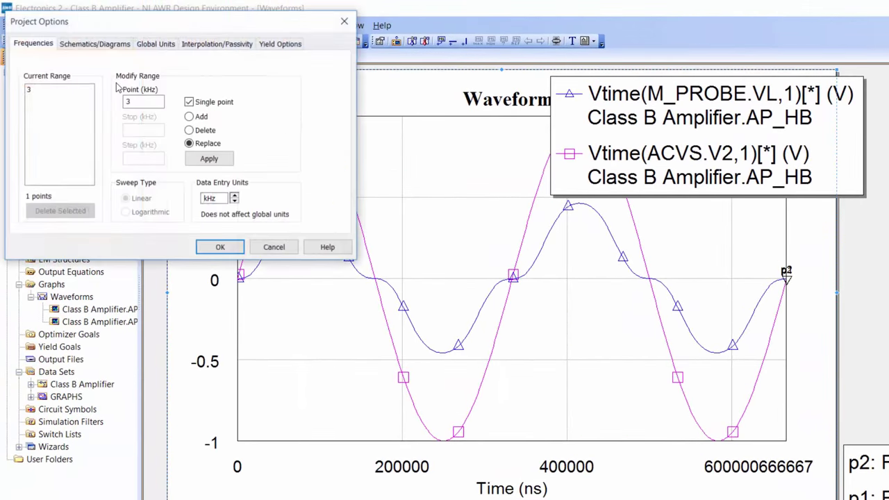
{"action": "left_click", "coordinate": [154, 43]}
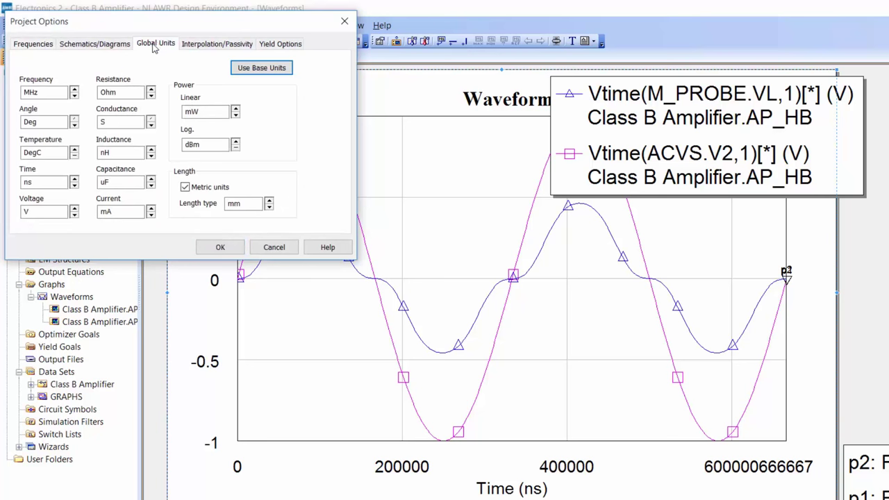
{"action": "left_click", "coordinate": [74, 96]}
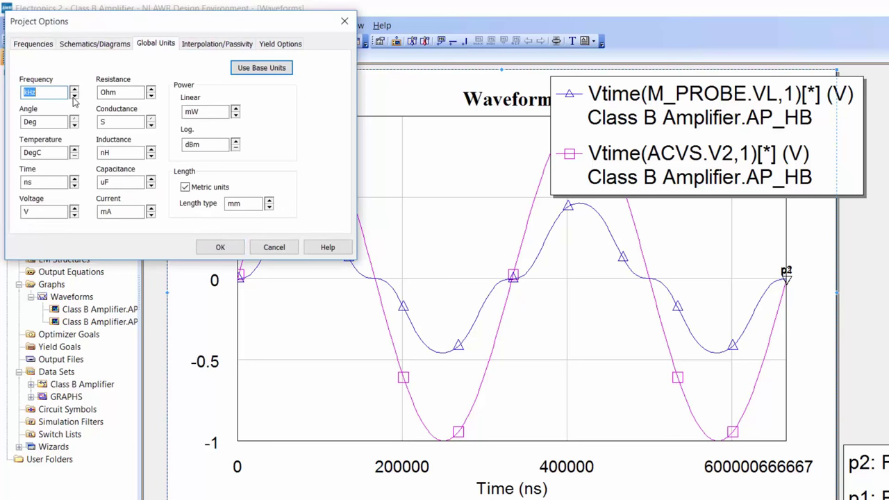
{"action": "left_click", "coordinate": [75, 182]}
{"action": "left_click", "coordinate": [74, 181]}
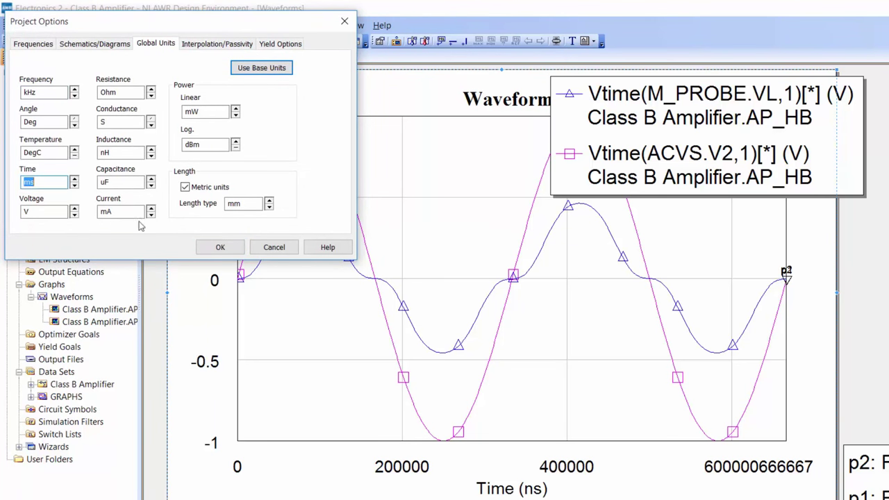
{"action": "left_click", "coordinate": [220, 247]}
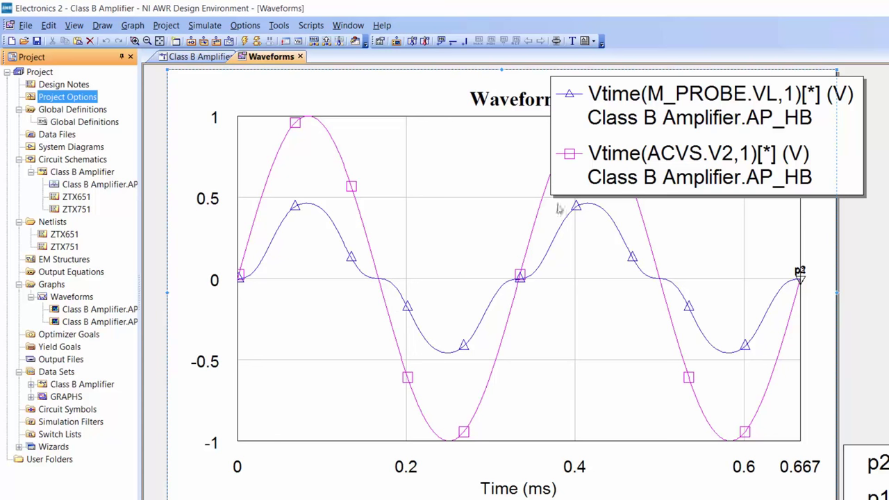
Shift the Waveforms legend aside and change the M_PROBE.VL voltage measurement to an Itime current measurement of I_METER.IL.
{"action": "left_click_drag", "start_coordinate": [696, 160], "coordinate": [820, 149]}
{"action": "right_click", "coordinate": [419, 223]}
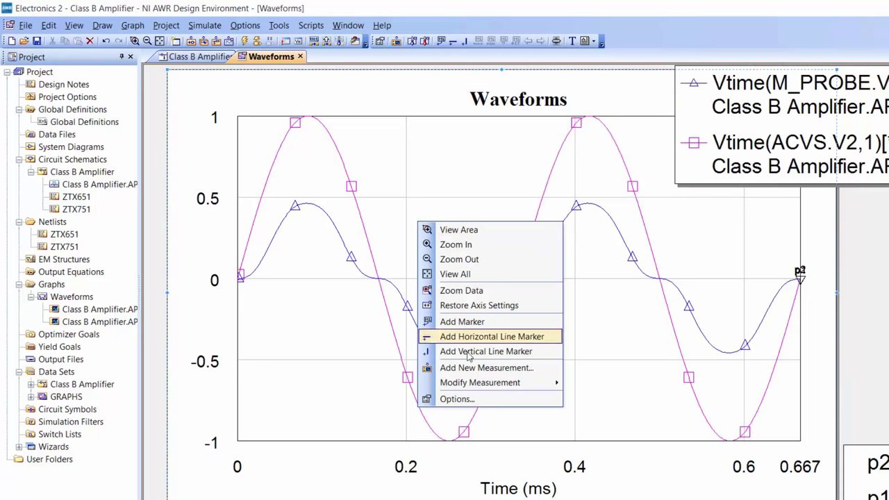
{"action": "mouse_move", "coordinate": [493, 383]}
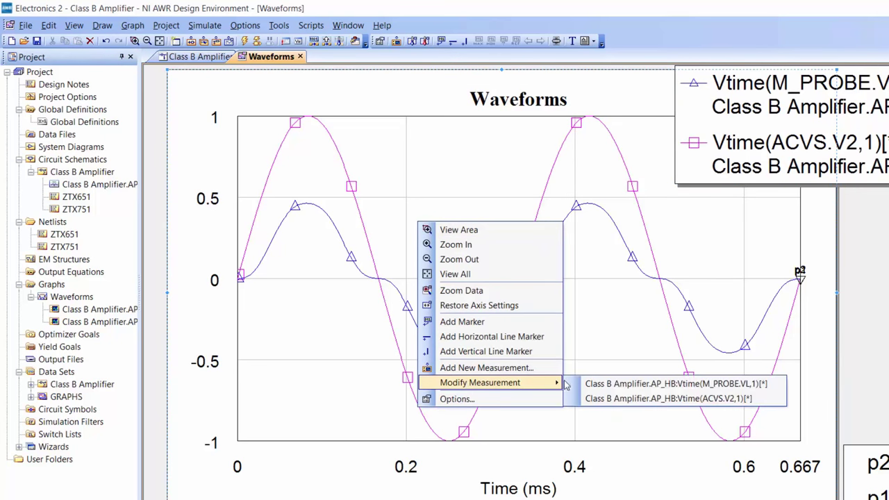
{"action": "left_click", "coordinate": [635, 387]}
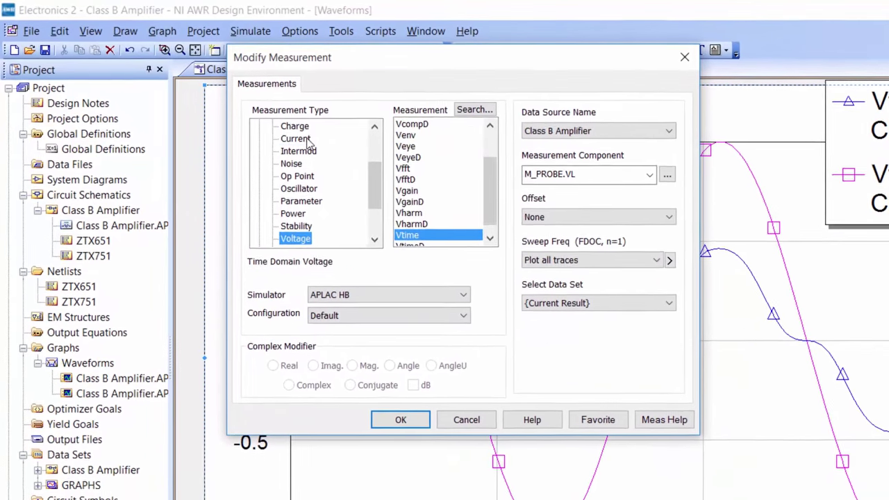
{"action": "left_click", "coordinate": [241, 113]}
{"action": "left_click_drag", "start_coordinate": [496, 163], "coordinate": [437, 232]}
{"action": "left_click", "coordinate": [415, 216]}
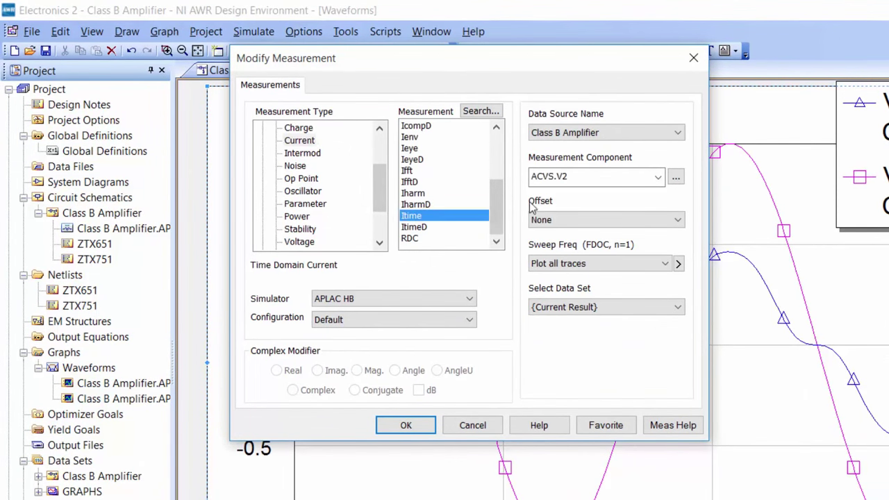
{"action": "left_click", "coordinate": [656, 177]}
{"action": "left_click", "coordinate": [620, 223]}
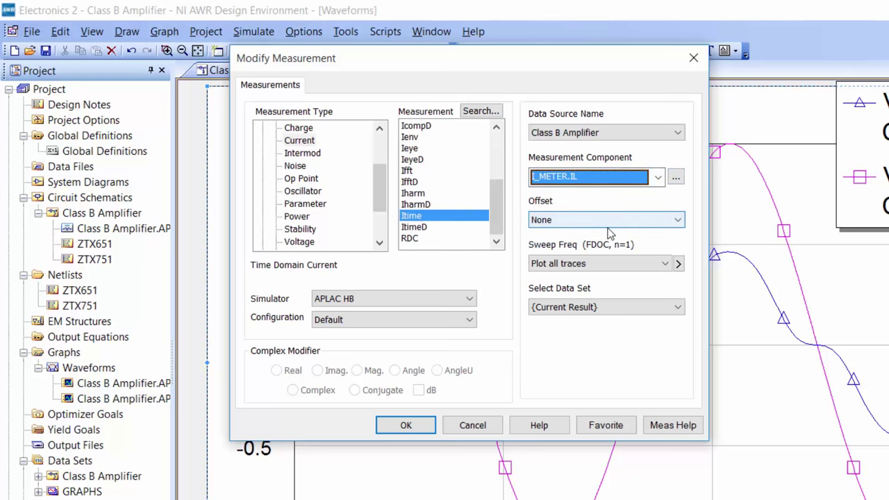
Set the simulator of the Itime measurement to APLAC Trans and accept the modified measurement.
{"action": "left_click", "coordinate": [422, 299]}
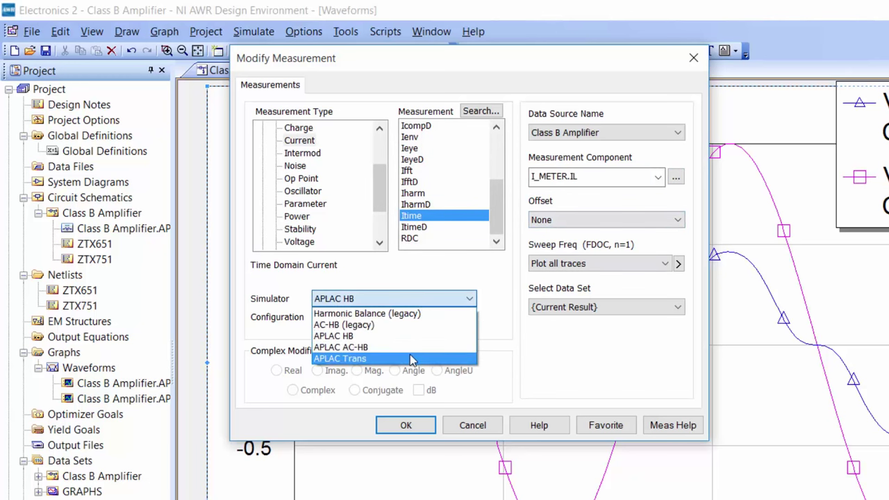
{"action": "left_click", "coordinate": [411, 358]}
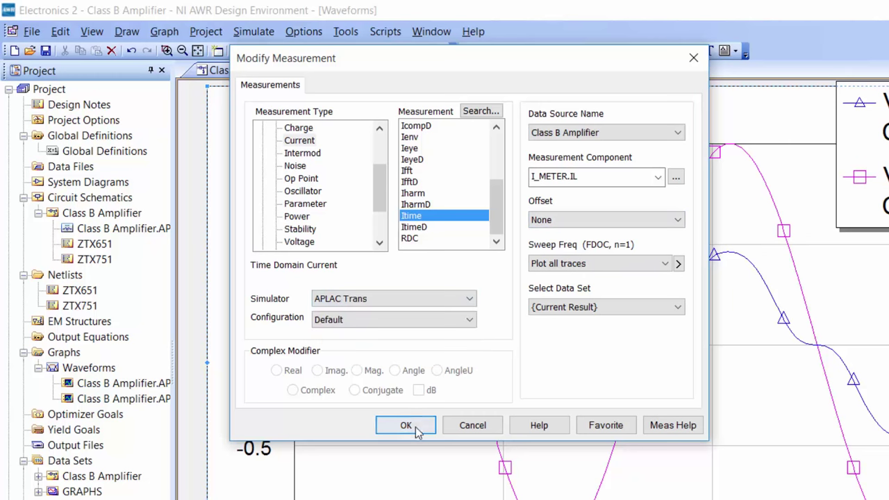
{"action": "left_click", "coordinate": [406, 425]}
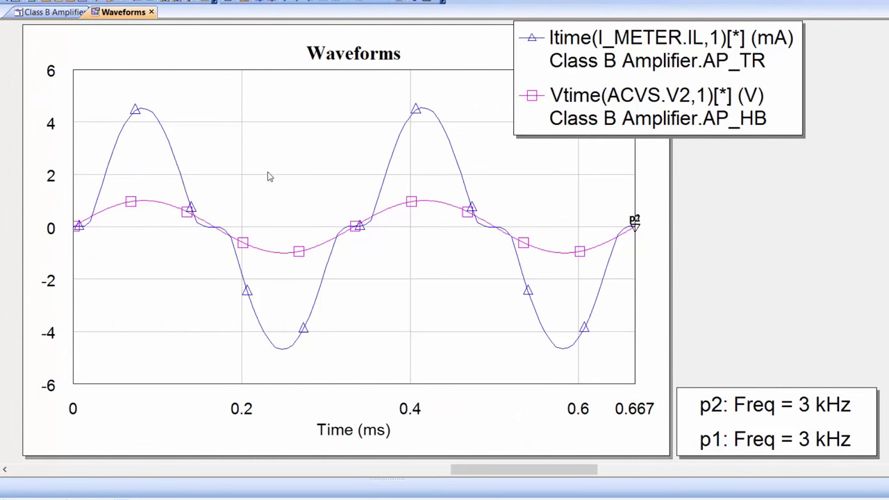
Add a Vtime voltage measurement of V_METER.VBE1 to the Waveforms graph, using the APLAC Trans simulator.
{"action": "right_click", "coordinate": [268, 172]}
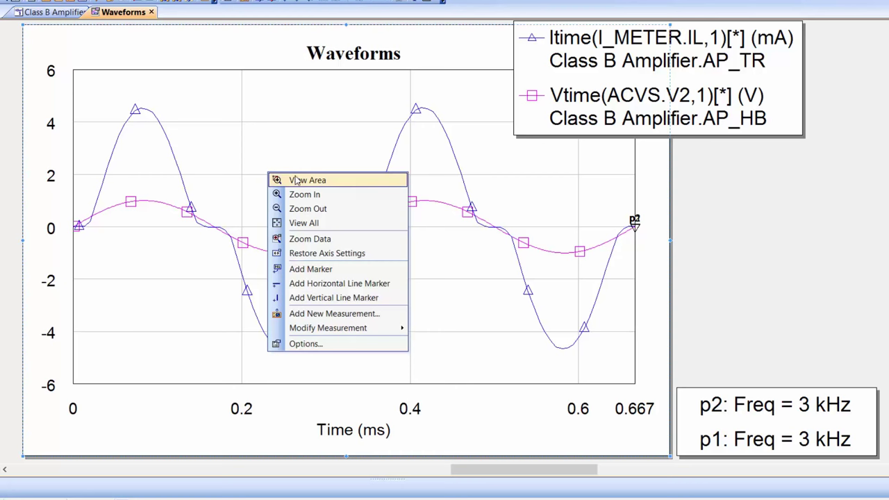
{"action": "left_click", "coordinate": [362, 318]}
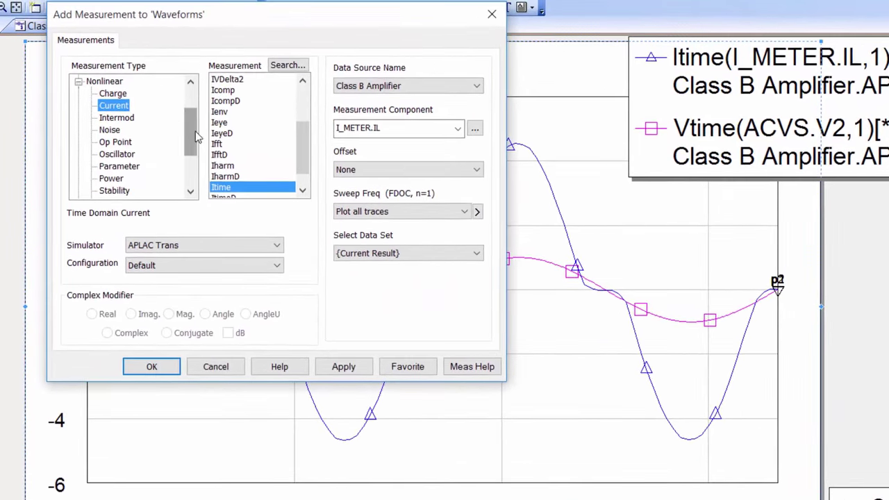
{"action": "left_click_drag", "start_coordinate": [181, 120], "coordinate": [181, 138]}
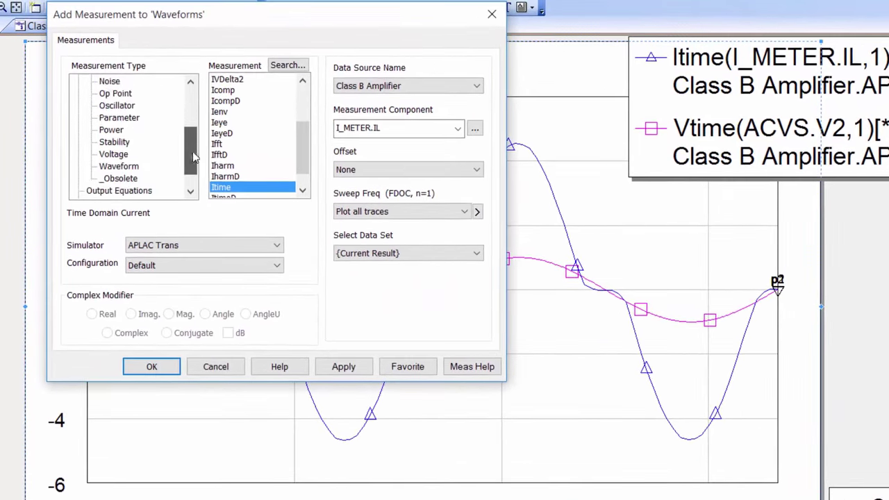
{"action": "left_click", "coordinate": [130, 145]}
{"action": "scroll", "coordinate": [303, 179], "scroll_direction": "down", "scroll_amount": 2}
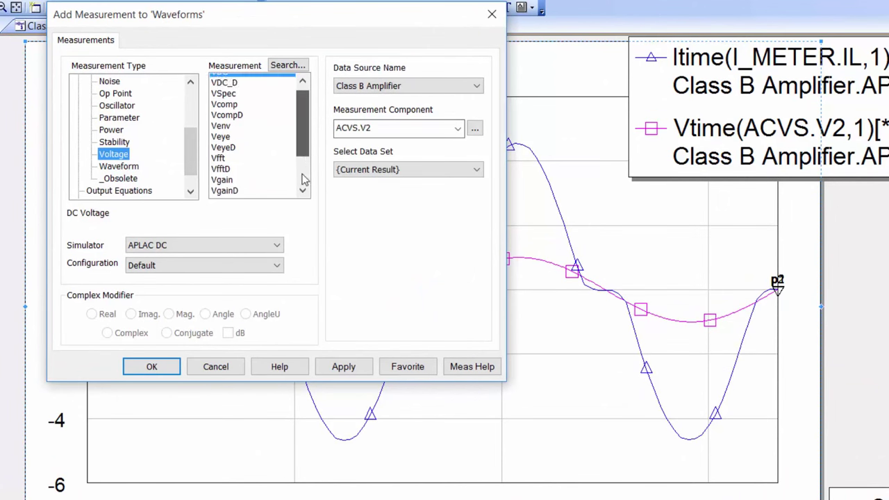
{"action": "left_click", "coordinate": [224, 176]}
{"action": "left_click", "coordinate": [475, 128]}
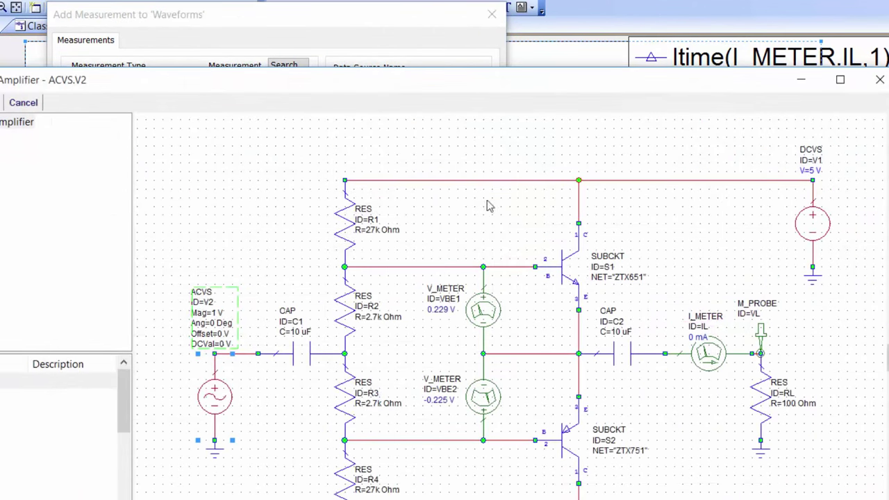
{"action": "left_click", "coordinate": [493, 310]}
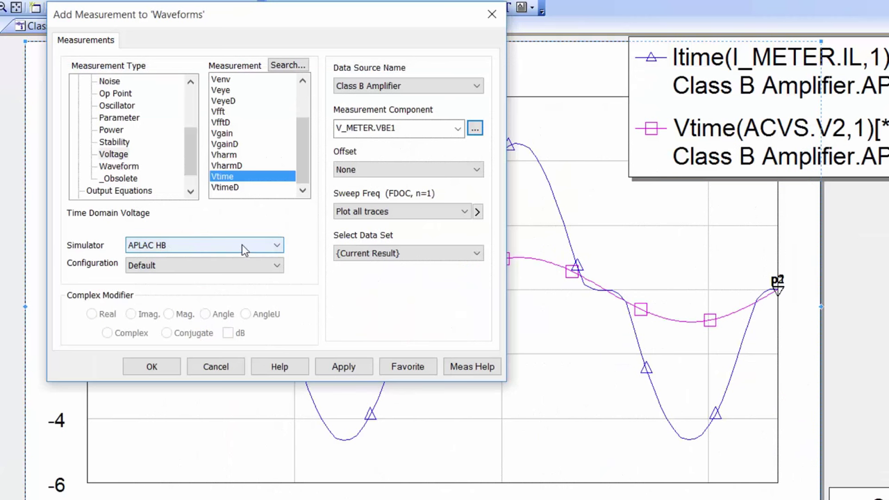
{"action": "left_click", "coordinate": [243, 246]}
{"action": "left_click", "coordinate": [228, 302]}
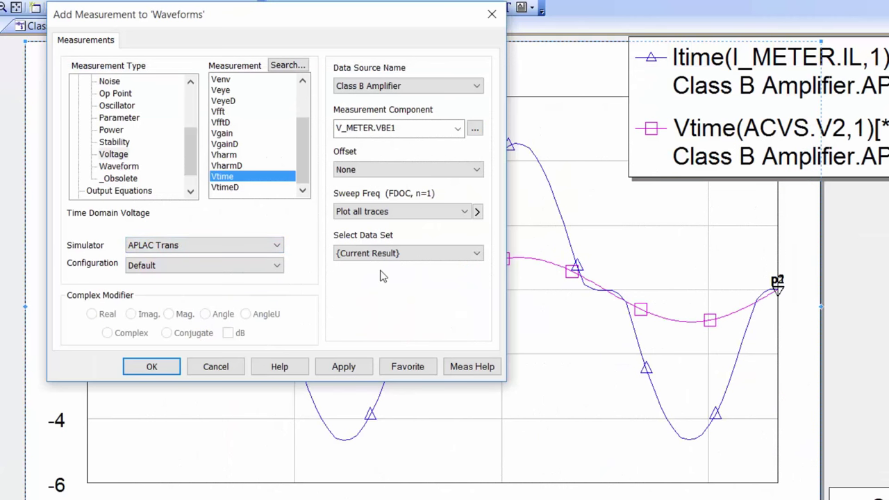
{"action": "left_click", "coordinate": [348, 368]}
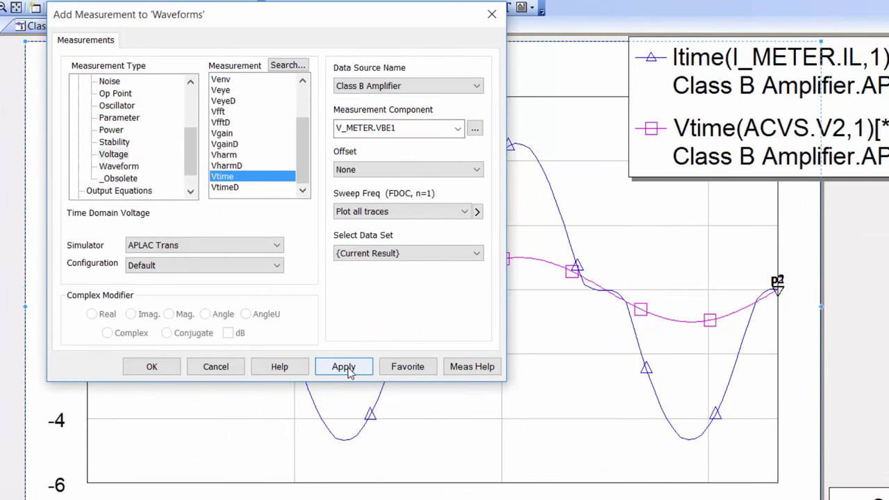
Add a Vtime voltage measurement of V_METER.VBE2 to the Waveforms graph with the APLAC Trans simulator.
{"action": "left_click", "coordinate": [475, 128]}
{"action": "left_click", "coordinate": [504, 418]}
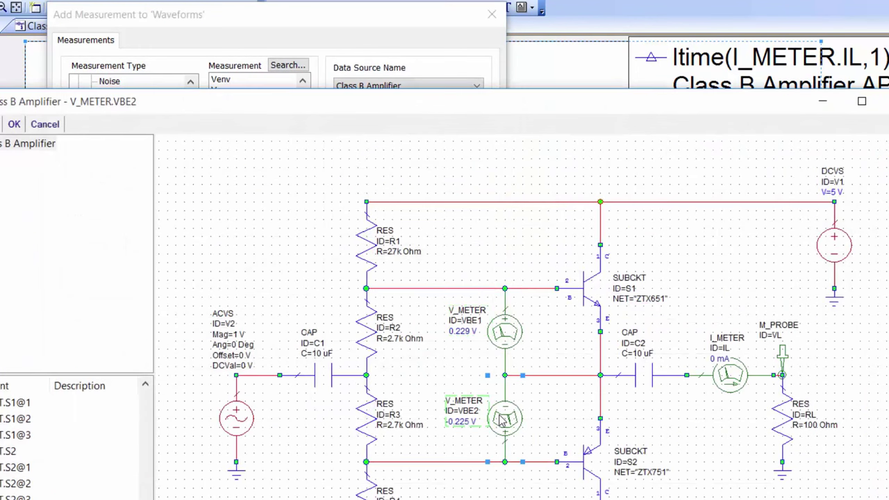
{"action": "left_click", "coordinate": [43, 125]}
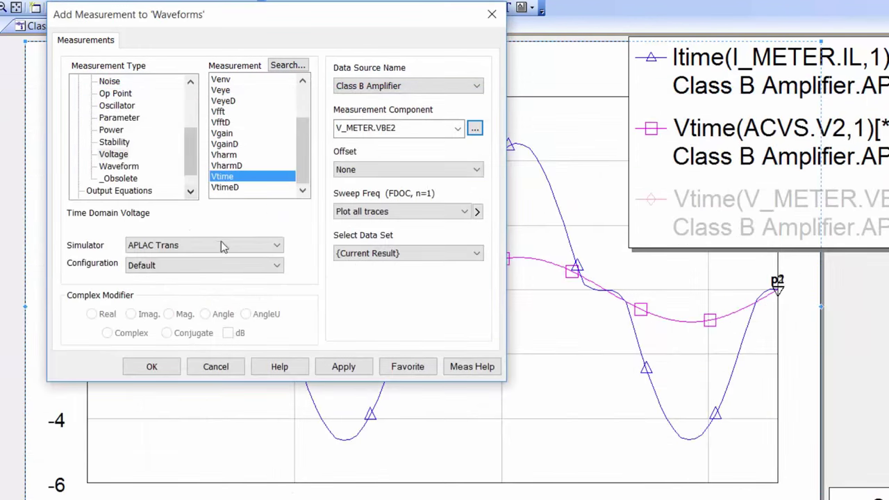
{"action": "left_click", "coordinate": [343, 366]}
{"action": "key", "text": "Escape"}
Simulate the project and shrink the legend of the Waveforms graph.
{"action": "left_click", "coordinate": [116, 8]}
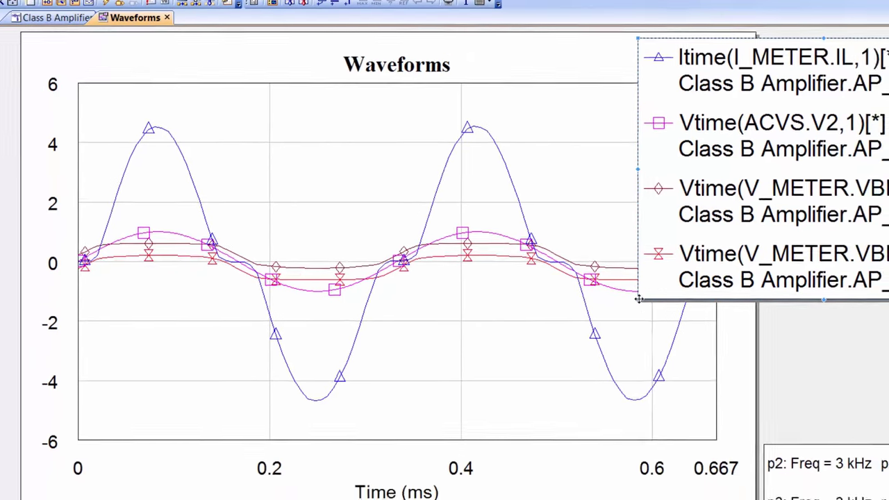
{"action": "left_click_drag", "start_coordinate": [639, 299], "coordinate": [661, 188]}
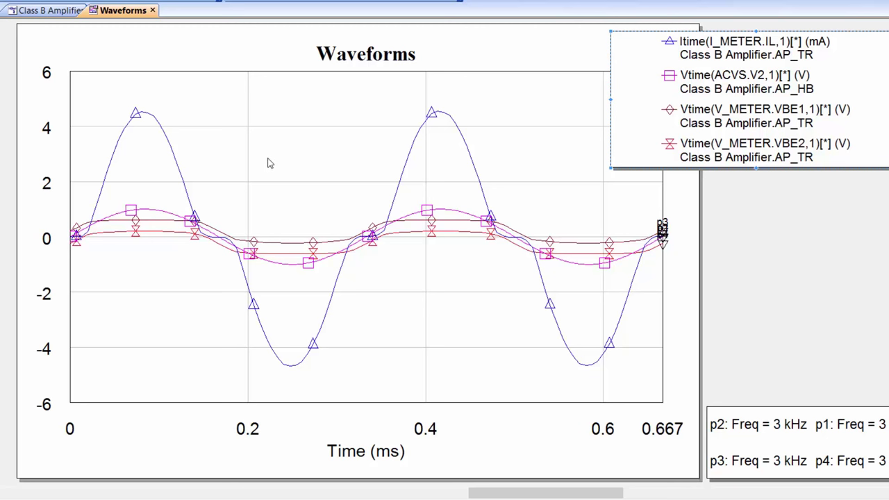
Assign the ACVS.V2, V_METER.VBE1 and V_METER.VBE2 voltage measurements of the Waveforms graph to the Right 1 axis.
{"action": "right_click", "coordinate": [265, 128]}
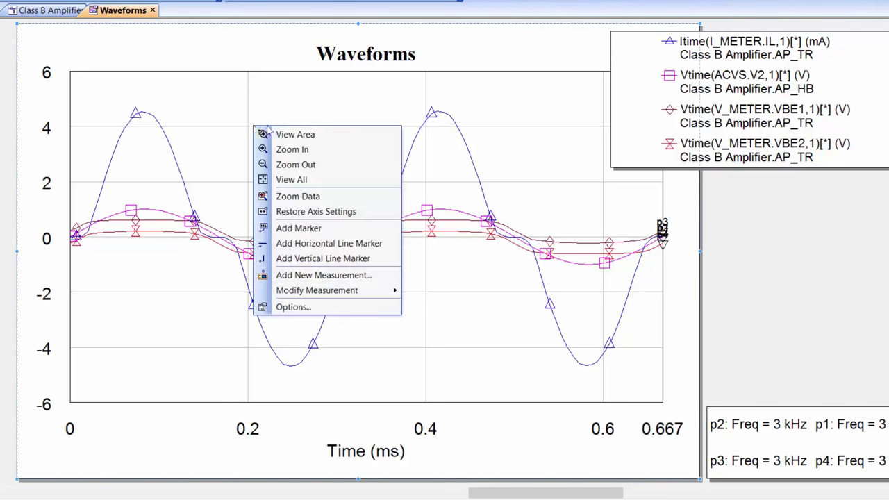
{"action": "left_click", "coordinate": [342, 309]}
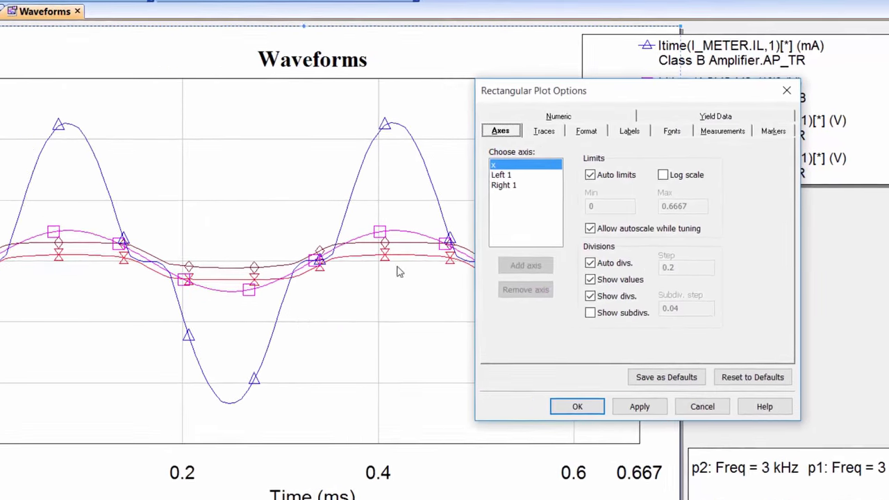
{"action": "left_click", "coordinate": [719, 146]}
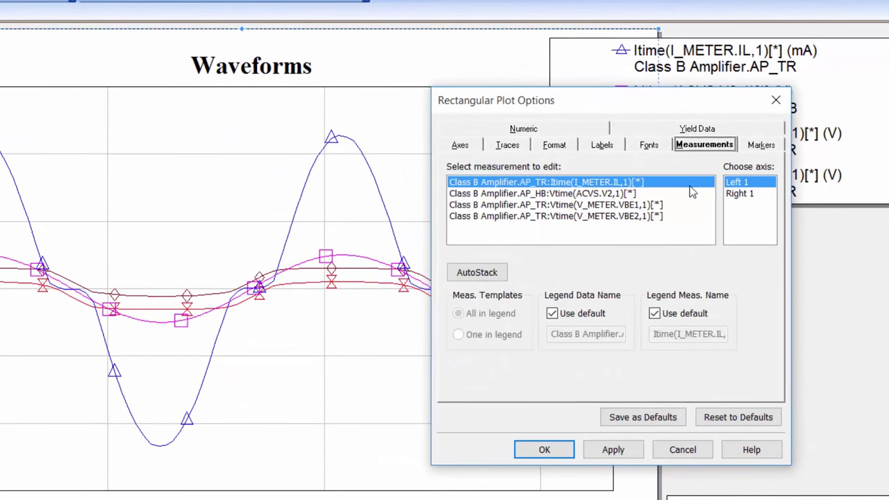
{"action": "left_click", "coordinate": [609, 194]}
{"action": "left_click", "coordinate": [742, 194]}
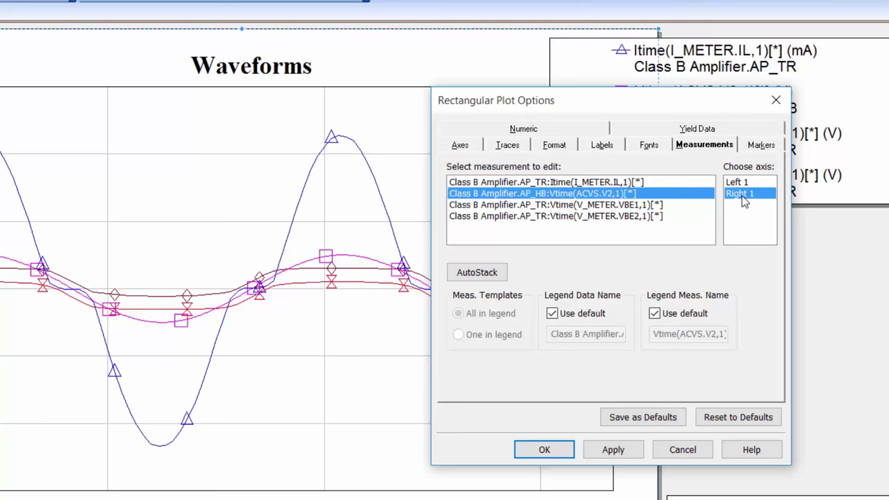
{"action": "left_click", "coordinate": [628, 205]}
{"action": "left_click", "coordinate": [747, 195]}
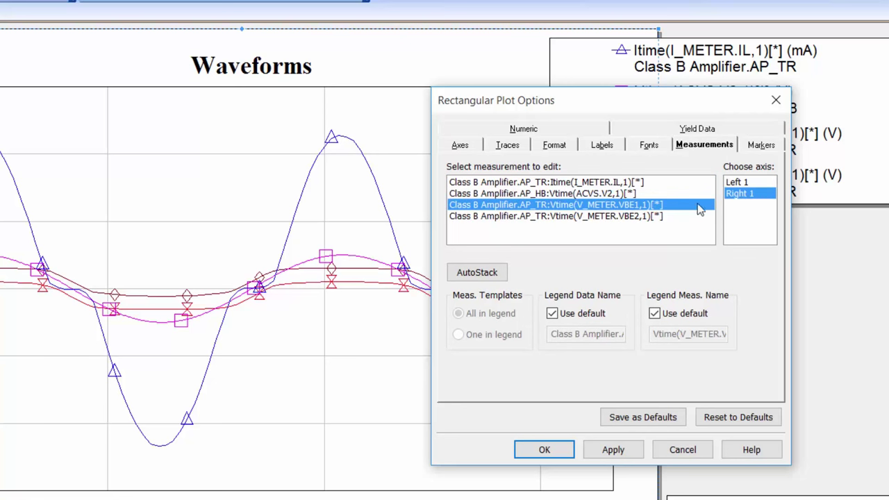
{"action": "left_click", "coordinate": [698, 216]}
{"action": "left_click", "coordinate": [748, 195]}
{"action": "left_click", "coordinate": [615, 450]}
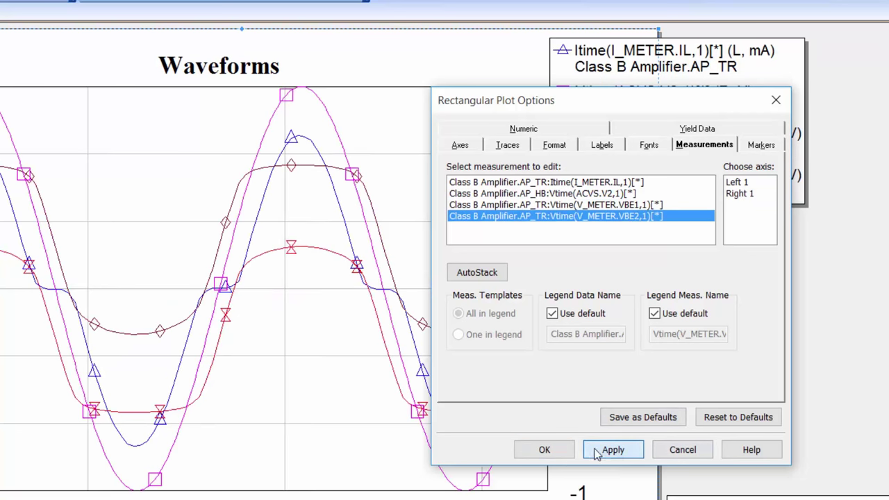
{"action": "left_click", "coordinate": [551, 451]}
Turn off auto limits for the graph's Right 1 axis and set its range from -2 to 2.
{"action": "double_click", "coordinate": [123, 200]}
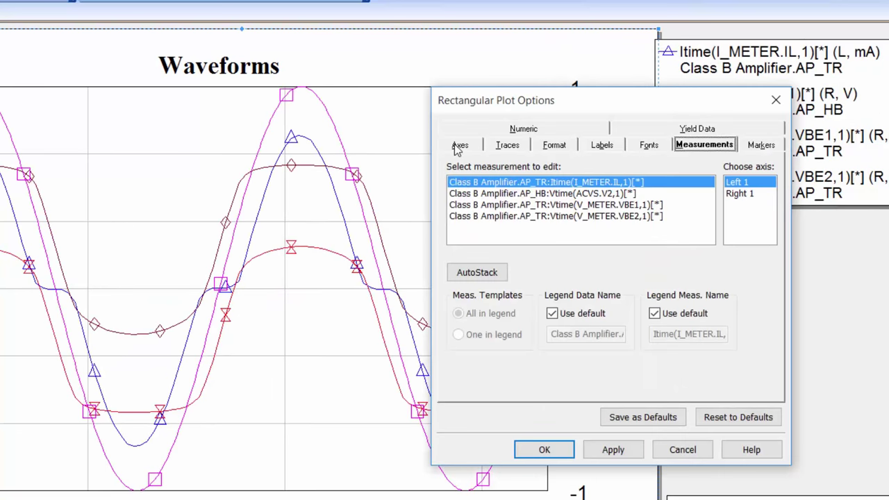
{"action": "left_click", "coordinate": [458, 145]}
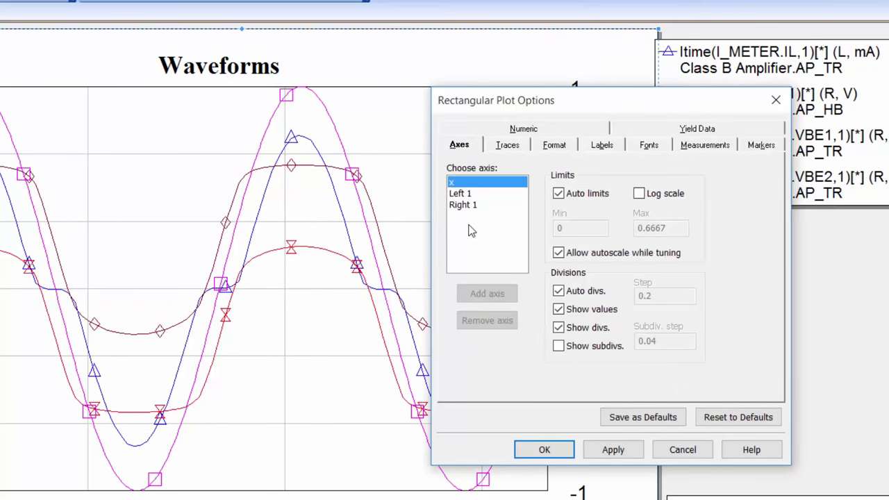
{"action": "left_click", "coordinate": [467, 204]}
{"action": "left_click", "coordinate": [560, 195]}
{"action": "left_click", "coordinate": [569, 227]}
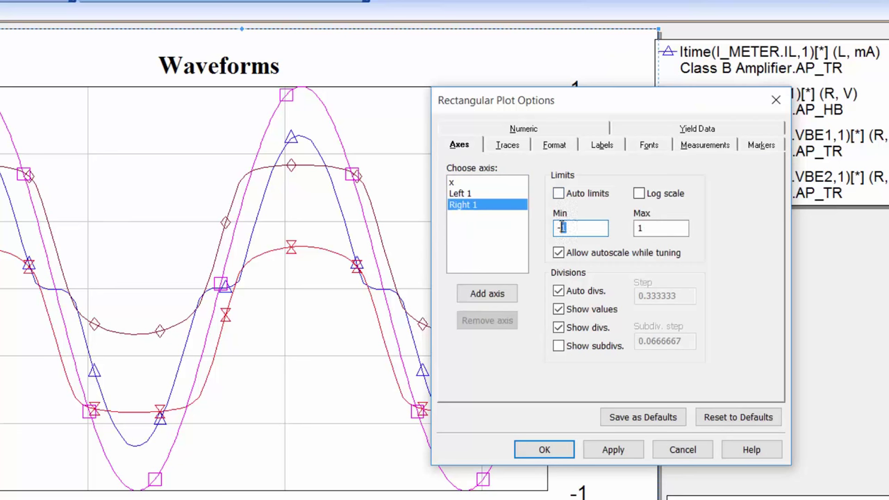
{"action": "type", "text": "2"}
{"action": "key", "text": "Tab"}
{"action": "type", "text": "2"}
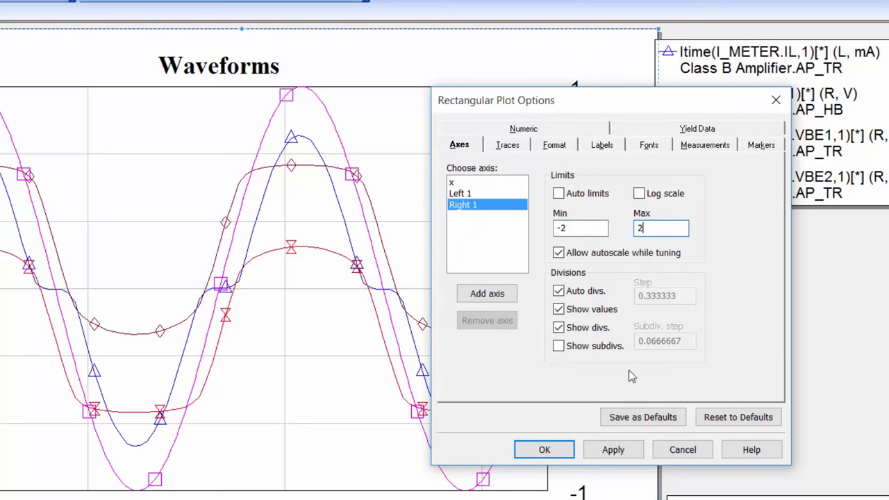
{"action": "left_click", "coordinate": [611, 450]}
Style the Itime load current trace with no symbol, a short-dashed line and a heavier weight.
{"action": "left_click_drag", "start_coordinate": [527, 105], "coordinate": [330, 99]}
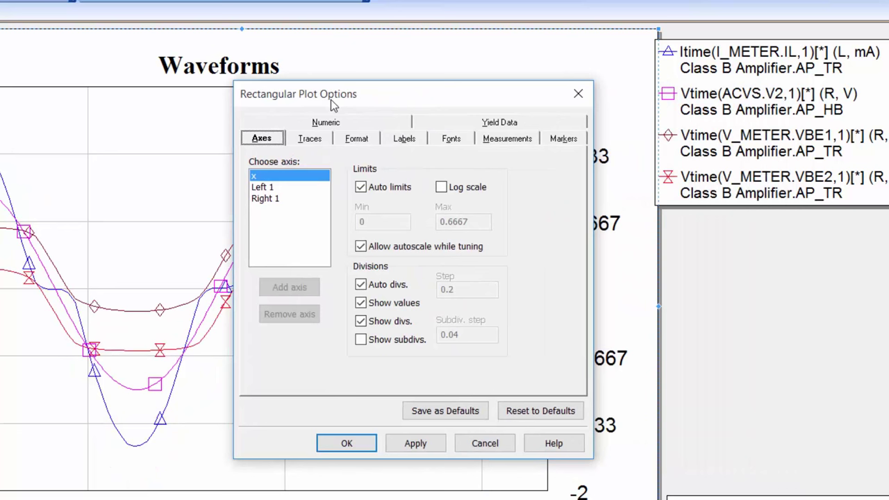
{"action": "left_click", "coordinate": [354, 140]}
{"action": "left_click", "coordinate": [310, 140]}
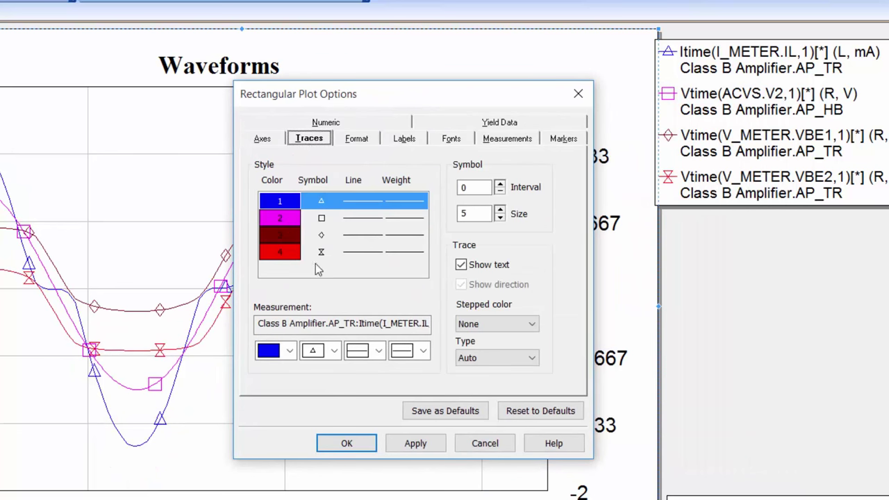
{"action": "left_click", "coordinate": [334, 351]}
{"action": "left_click", "coordinate": [327, 369]}
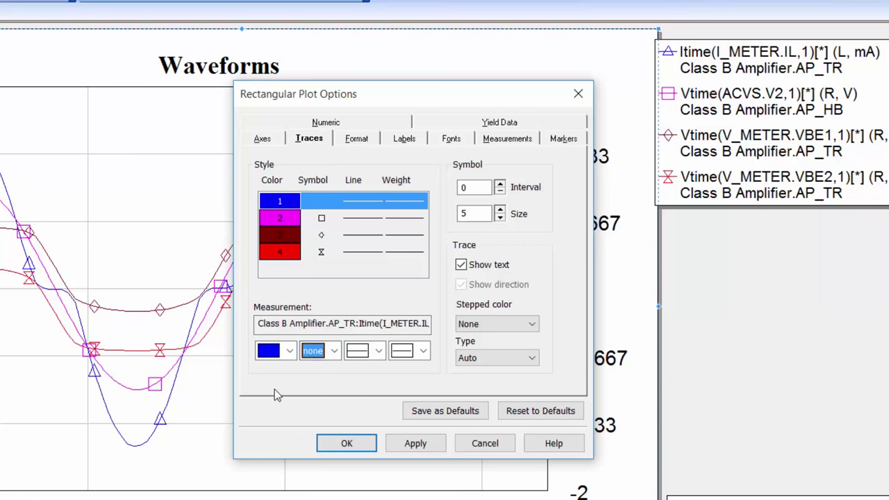
{"action": "left_click", "coordinate": [421, 350]}
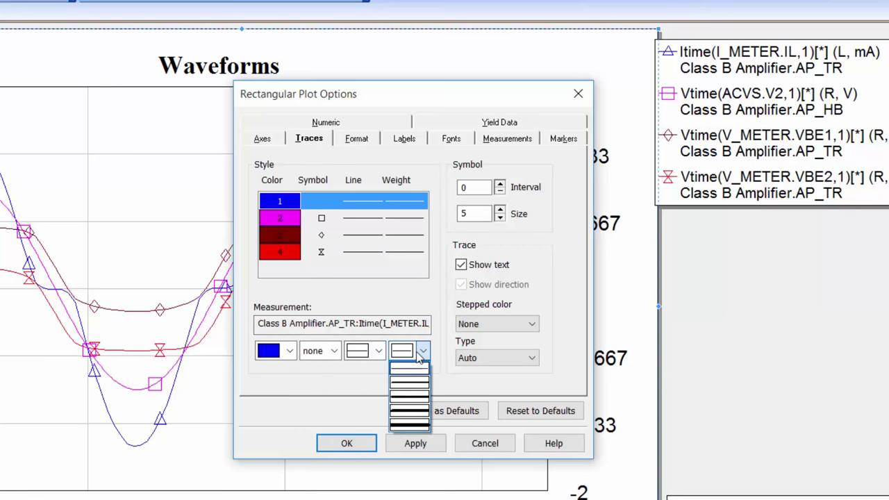
{"action": "left_click", "coordinate": [373, 359]}
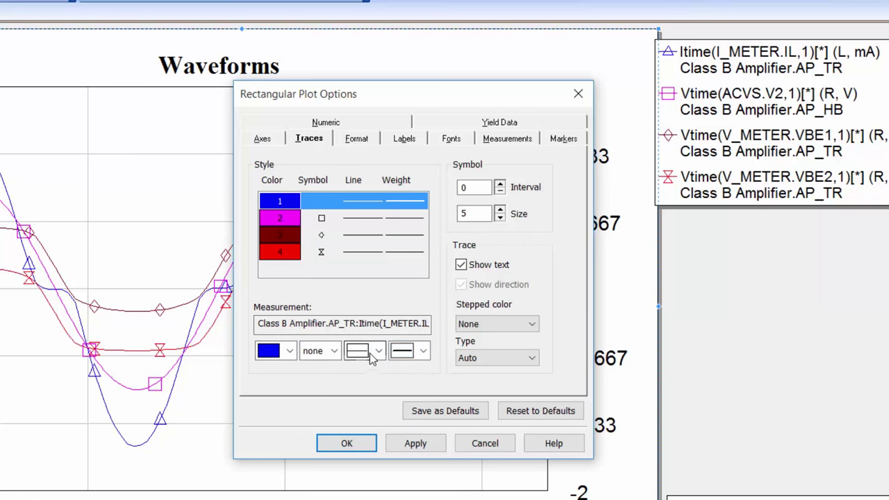
{"action": "left_click", "coordinate": [372, 354]}
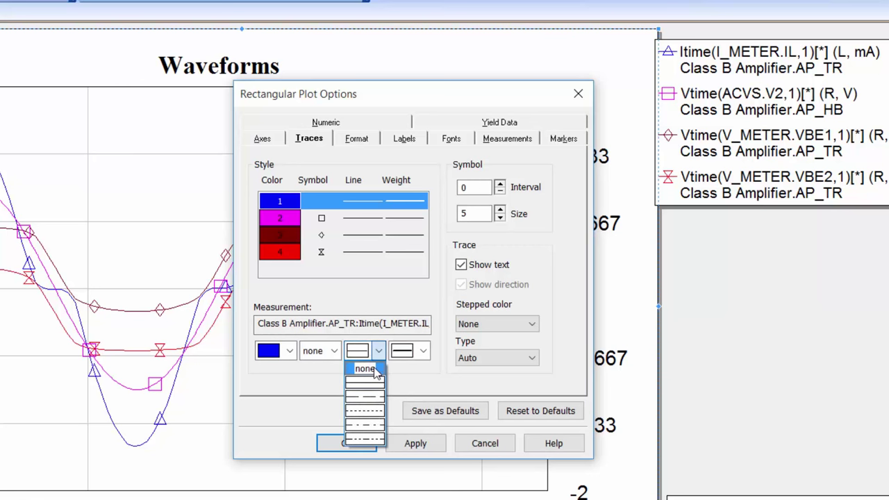
{"action": "left_click", "coordinate": [373, 412]}
{"action": "left_click", "coordinate": [415, 443]}
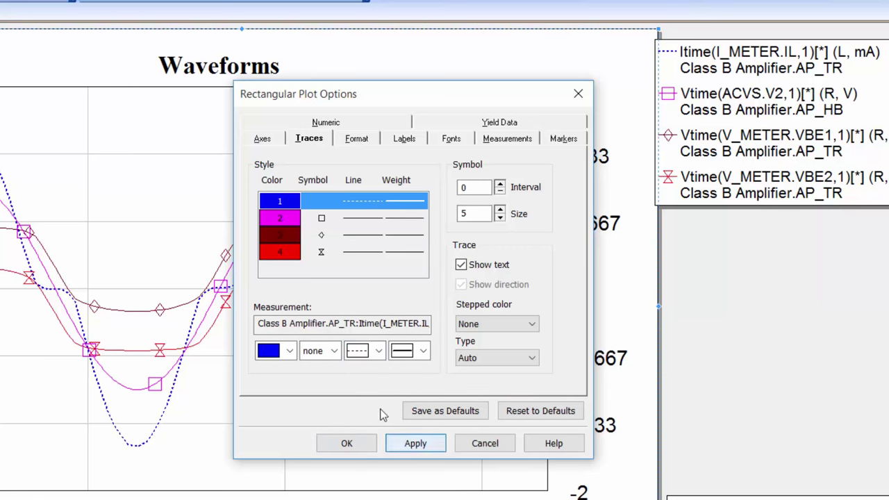
Style the ACVS.V2 source voltage trace with no symbol, a long-dashed line and a heavier weight.
{"action": "left_click", "coordinate": [361, 217]}
{"action": "left_click", "coordinate": [316, 351]}
{"action": "left_click", "coordinate": [321, 368]}
{"action": "left_click", "coordinate": [364, 351]}
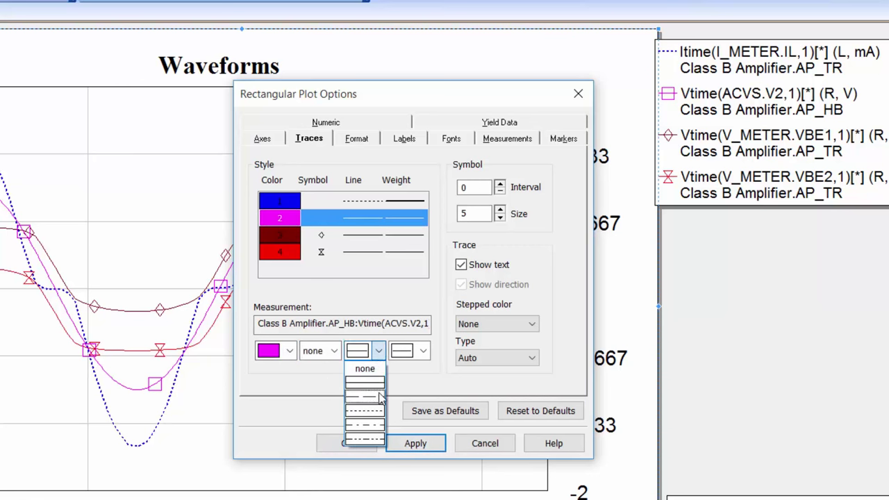
{"action": "left_click", "coordinate": [366, 425]}
{"action": "left_click", "coordinate": [410, 351]}
{"action": "left_click", "coordinate": [411, 388]}
{"action": "left_click", "coordinate": [415, 443]}
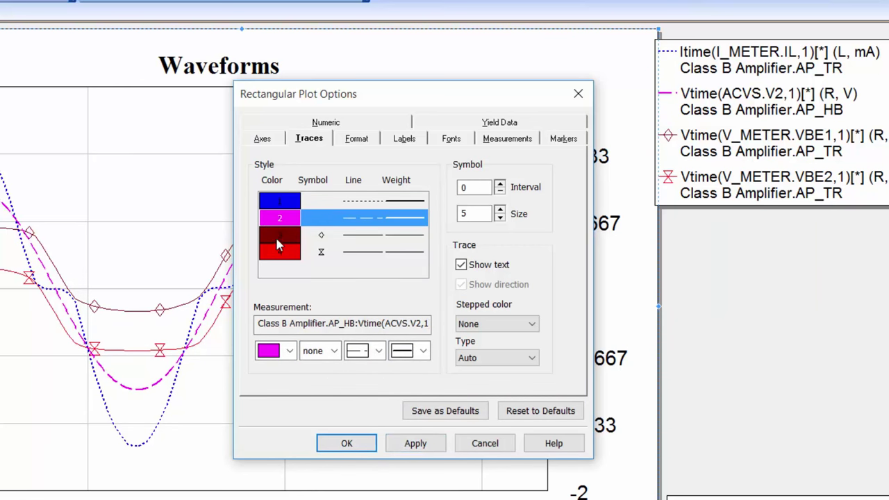
Style the V_METER.VBE1 trace in orange with no symbol, a solid line and a heavier weight.
{"action": "left_click", "coordinate": [279, 239]}
{"action": "left_click", "coordinate": [289, 351]}
{"action": "left_click", "coordinate": [290, 351]}
{"action": "left_click", "coordinate": [290, 352]}
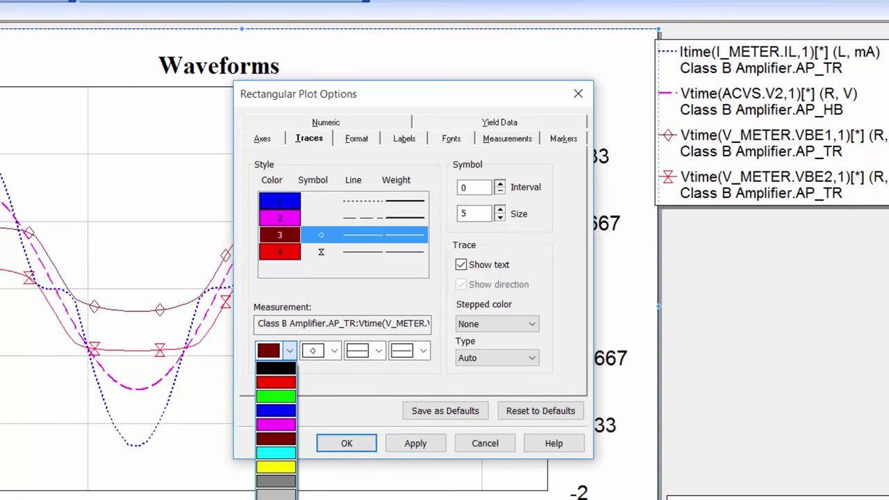
{"action": "left_click", "coordinate": [276, 497]}
{"action": "left_click", "coordinate": [316, 351]}
{"action": "left_click", "coordinate": [327, 370]}
{"action": "left_click", "coordinate": [379, 350]}
{"action": "left_click", "coordinate": [377, 388]}
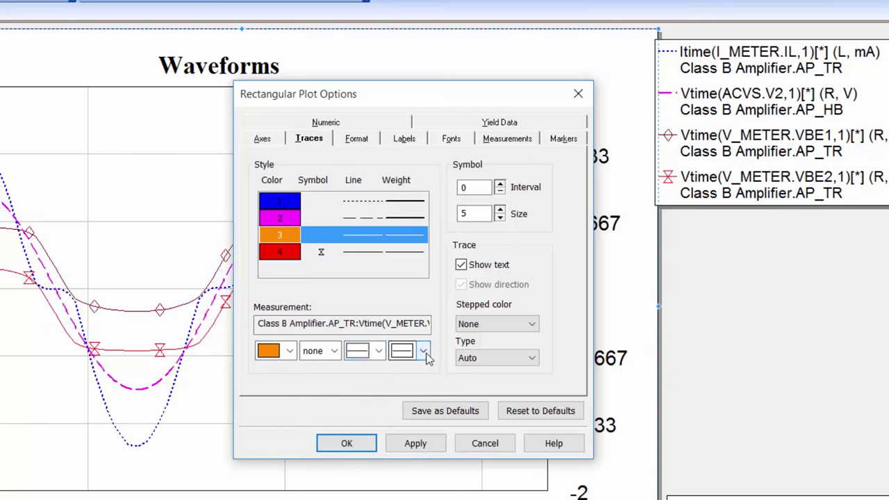
{"action": "left_click", "coordinate": [422, 350]}
{"action": "left_click", "coordinate": [411, 389]}
{"action": "left_click", "coordinate": [415, 443]}
Style the V_METER.VBE2 trace with no symbol, a solid line and a heavier weight, and accept the plot options.
{"action": "left_click", "coordinate": [279, 251]}
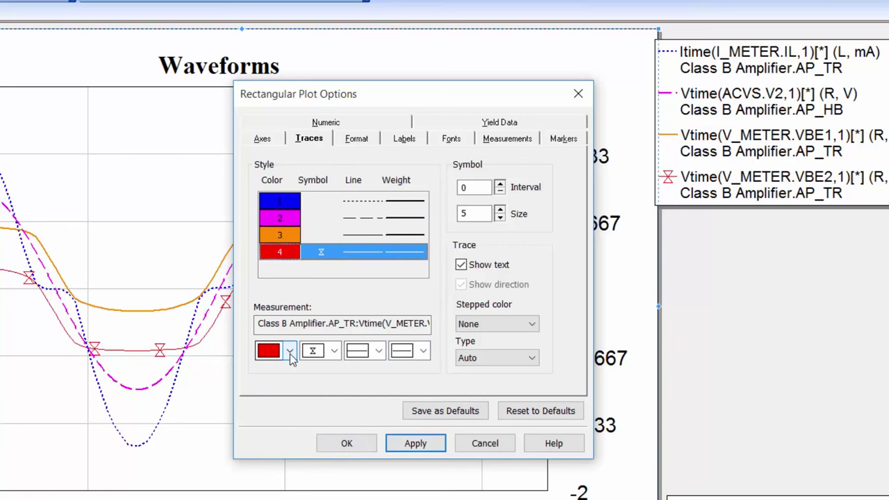
{"action": "left_click", "coordinate": [326, 351]}
{"action": "left_click", "coordinate": [320, 369]}
{"action": "left_click", "coordinate": [378, 351]}
{"action": "left_click", "coordinate": [377, 389]}
{"action": "left_click", "coordinate": [423, 350]}
{"action": "left_click", "coordinate": [411, 389]}
{"action": "left_click", "coordinate": [354, 442]}
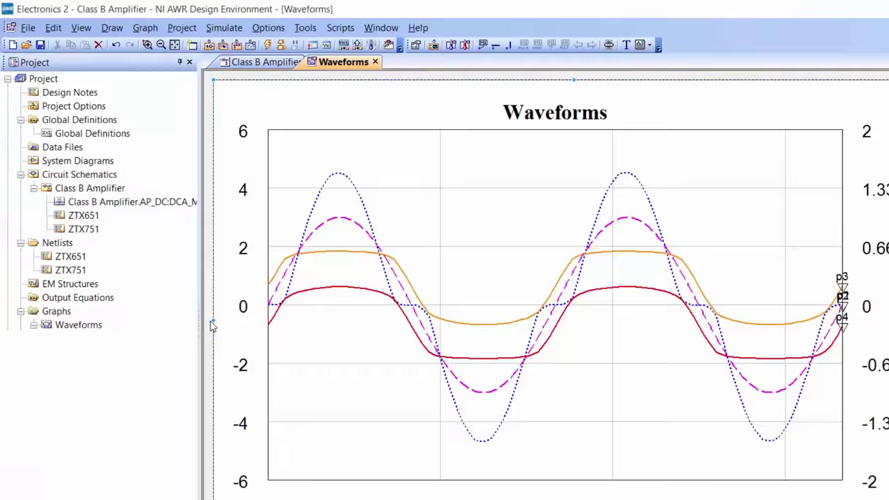
Widen the project tree and disable the V_METER.VBE2 measurement of the Waveforms graph.
{"action": "left_click_drag", "start_coordinate": [227, 325], "coordinate": [242, 323]}
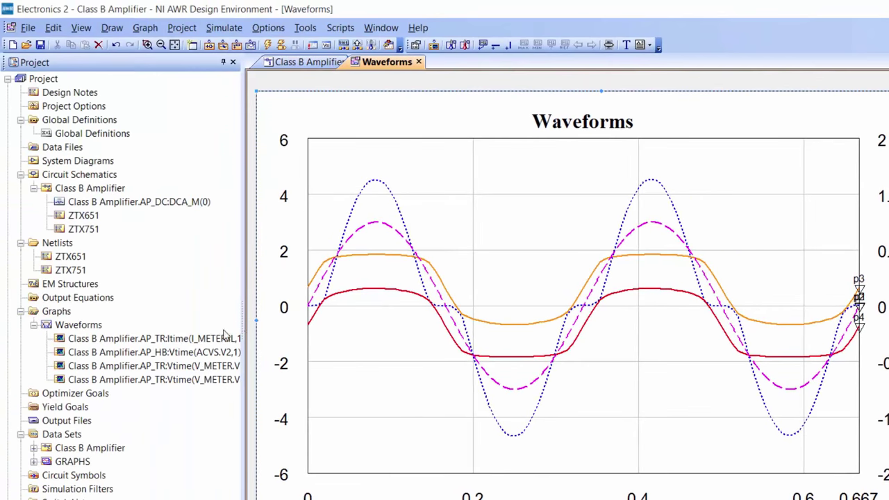
{"action": "right_click", "coordinate": [201, 386]}
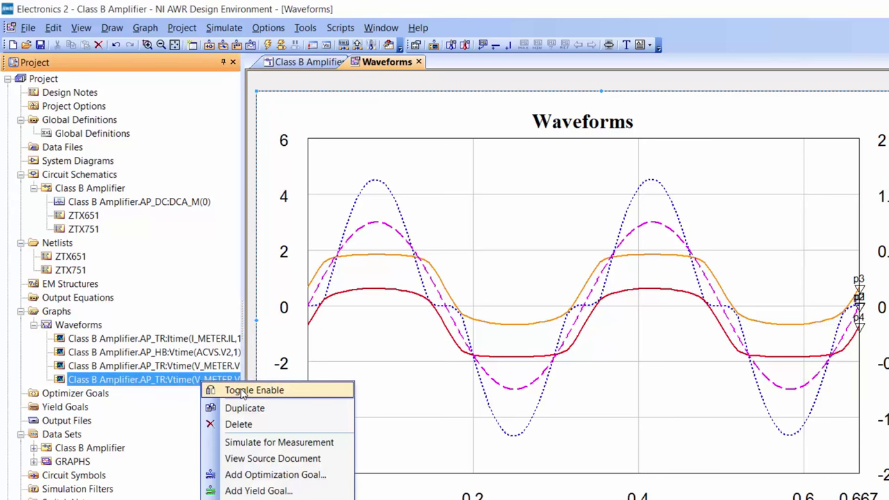
{"action": "left_click", "coordinate": [242, 393]}
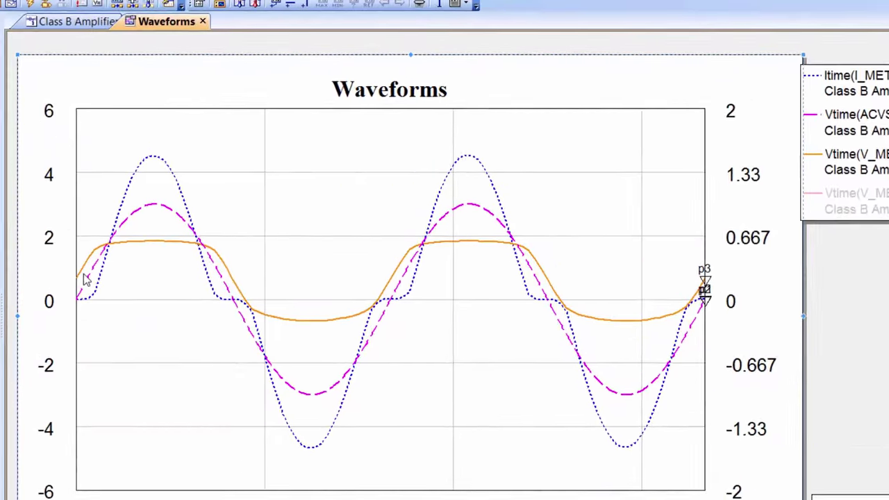
Examine the load current against the input voltage and VBE1 around the zero crossings of the waveforms.
{"action": "mouse_move", "coordinate": [81, 337]}
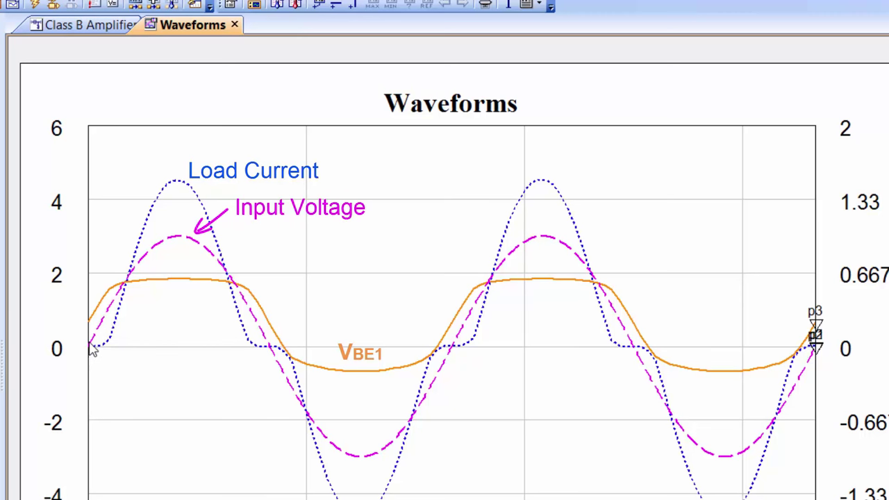
{"action": "mouse_move", "coordinate": [106, 318]}
{"action": "left_click", "coordinate": [109, 341]}
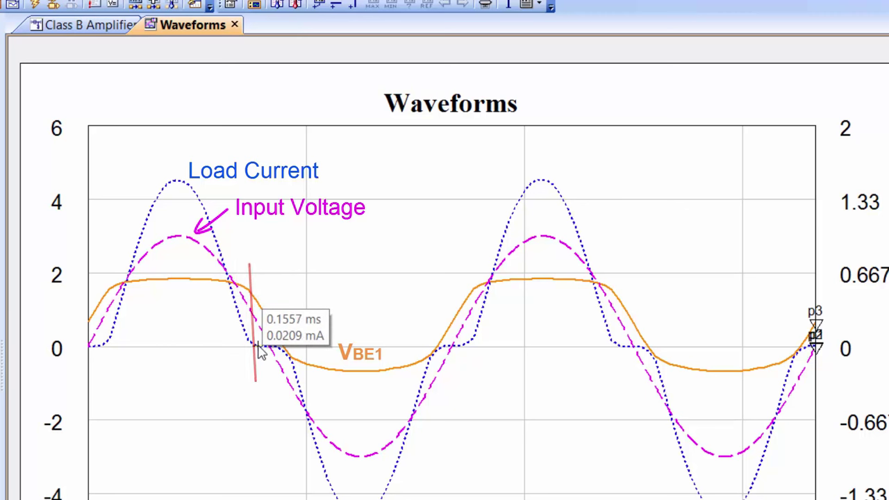
{"action": "mouse_move", "coordinate": [97, 354]}
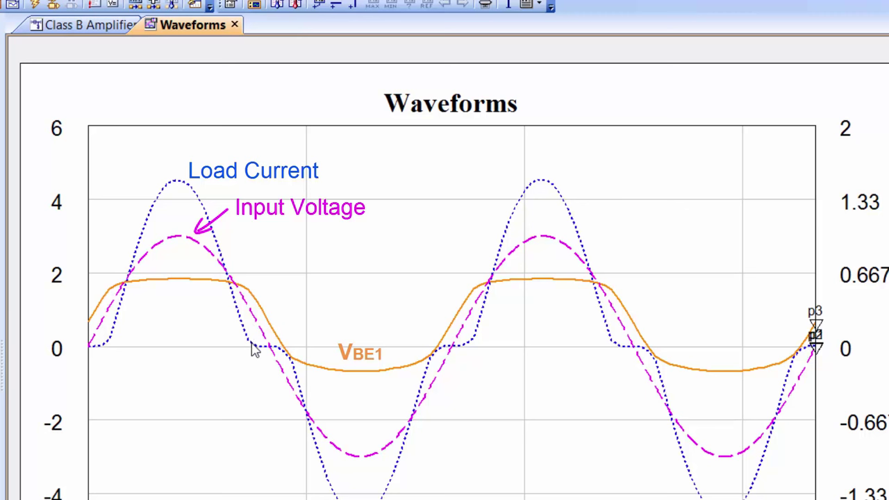
{"action": "mouse_move", "coordinate": [254, 349]}
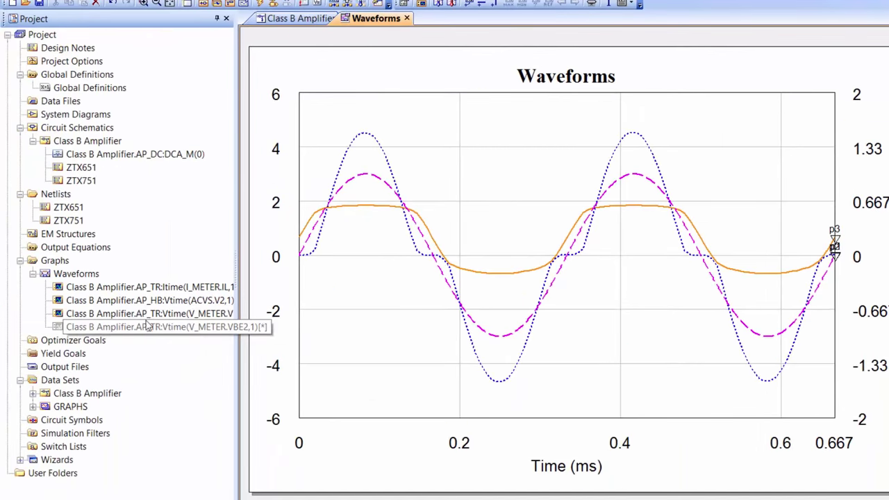
Disable the V_METER.VBE1 measurement of the Waveforms graph and enable the V_METER.VBE2 measurement.
{"action": "right_click", "coordinate": [144, 317]}
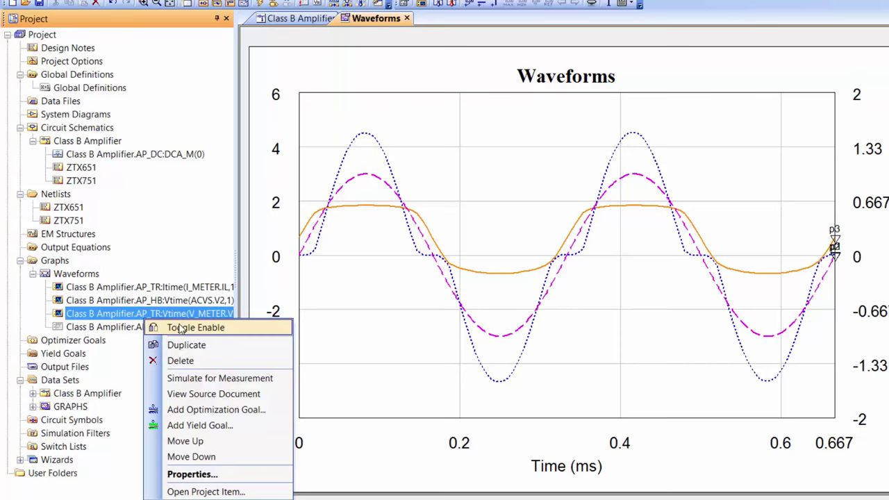
{"action": "left_click", "coordinate": [179, 328]}
{"action": "right_click", "coordinate": [161, 326]}
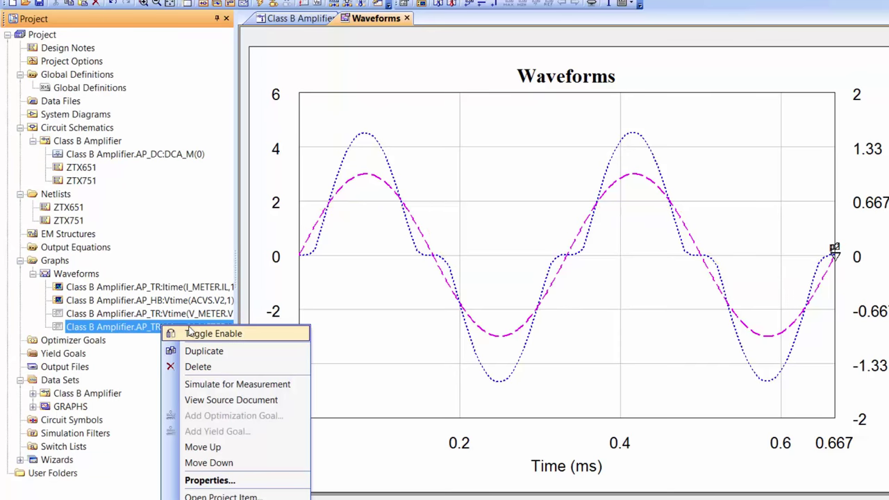
{"action": "left_click", "coordinate": [194, 334]}
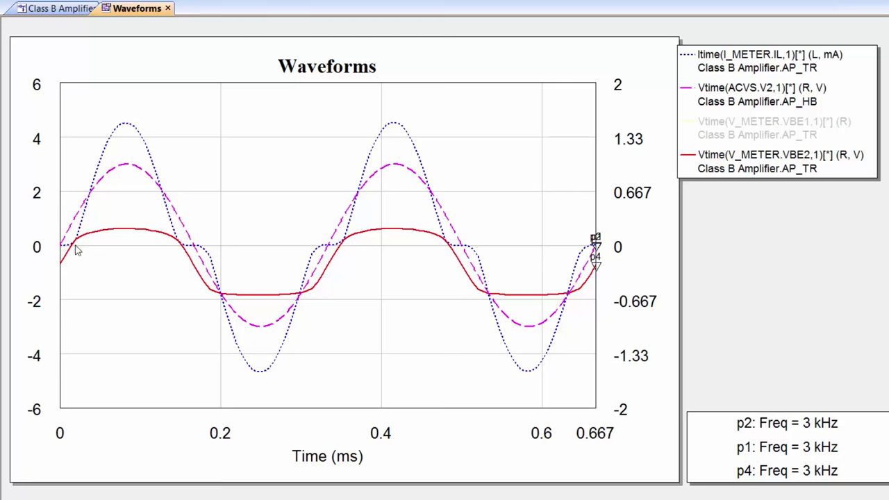
Examine VBE2 against the load current and input voltage over the negative half-cycle, and check the meters in the Class B Amplifier schematic.
{"action": "mouse_move", "coordinate": [88, 239]}
{"action": "mouse_move", "coordinate": [193, 263]}
{"action": "mouse_move", "coordinate": [219, 300]}
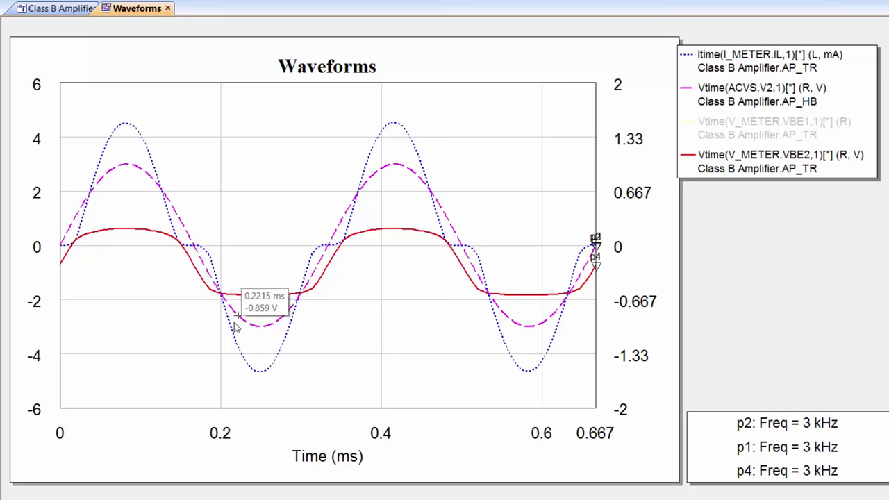
{"action": "mouse_move", "coordinate": [238, 350]}
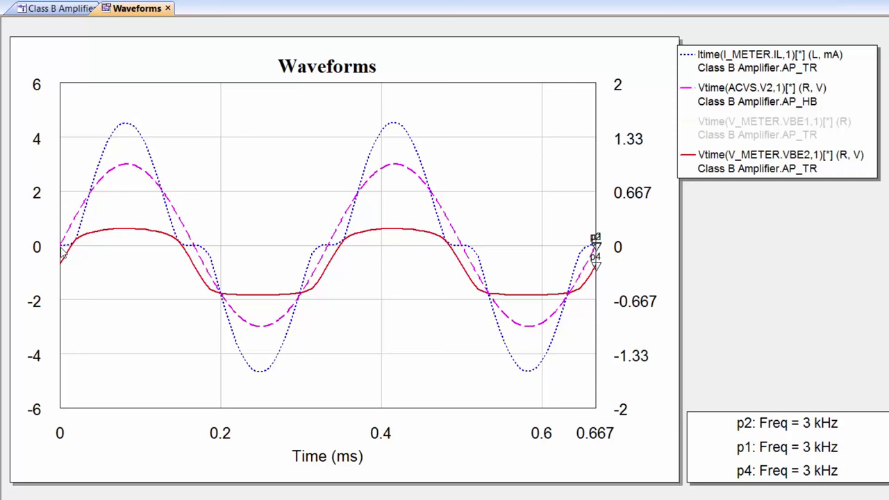
{"action": "left_click", "coordinate": [69, 9]}
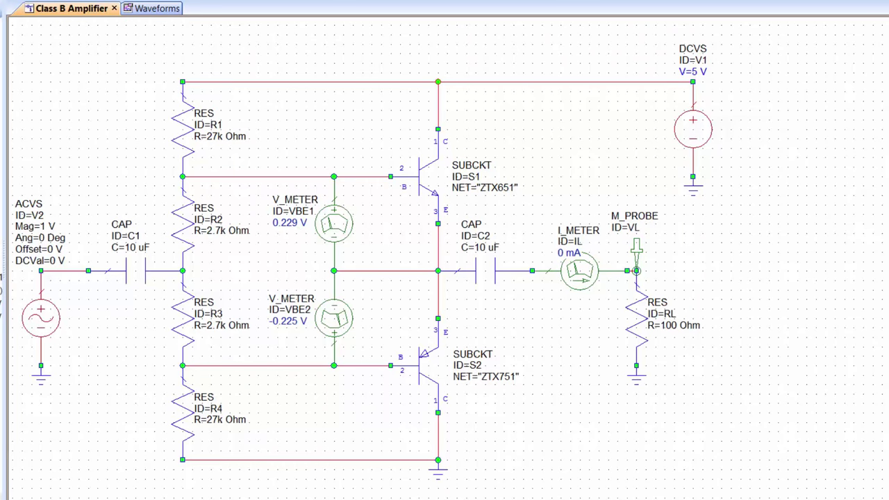
Return to the Waveforms graph and tune the V1 supply voltage up to 12.1 V in the Variable Tuner.
{"action": "key", "text": "ctrl+Tab"}
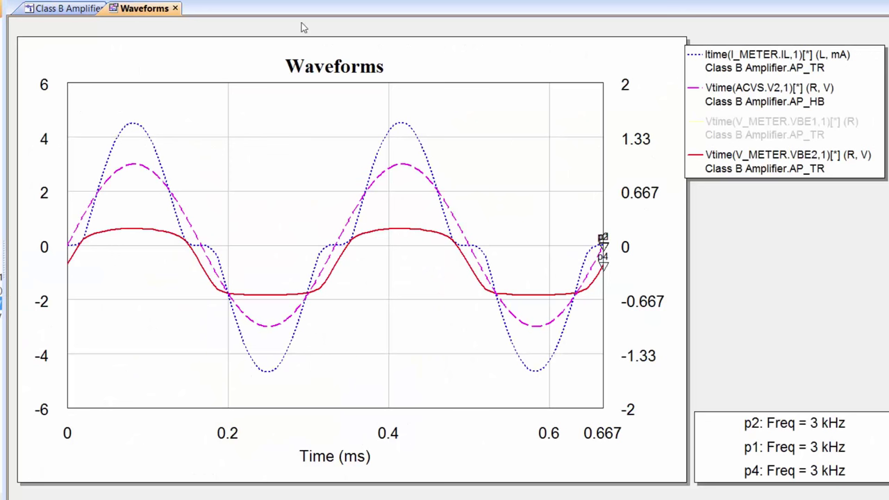
{"action": "left_click_drag", "start_coordinate": [573, 101], "coordinate": [528, 49]}
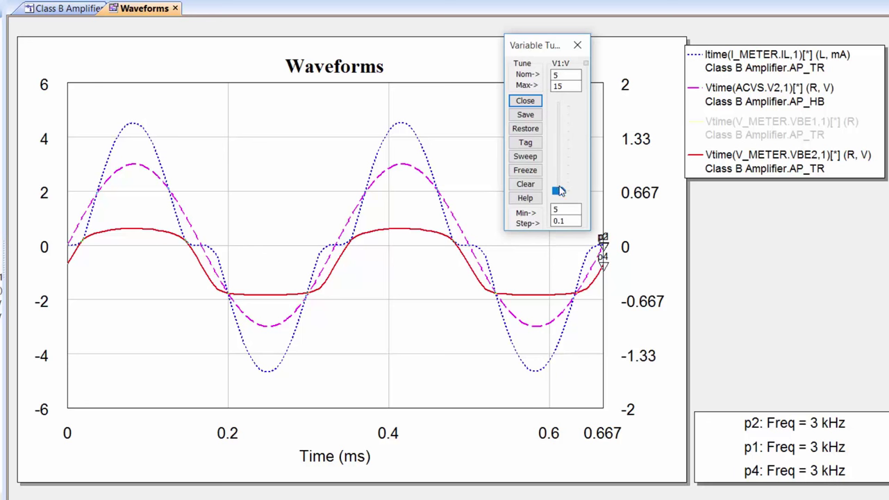
{"action": "left_click", "coordinate": [559, 192]}
{"action": "left_click_drag", "start_coordinate": [559, 192], "coordinate": [560, 174]}
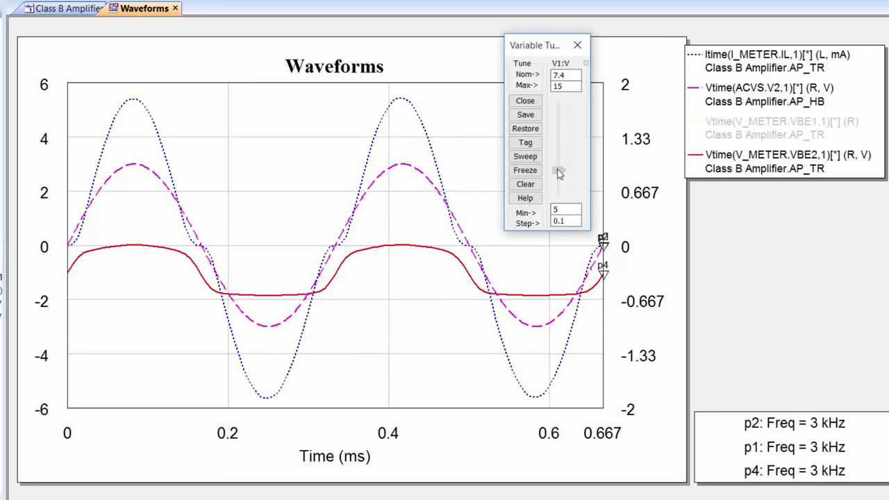
{"action": "left_click_drag", "start_coordinate": [560, 173], "coordinate": [558, 132]}
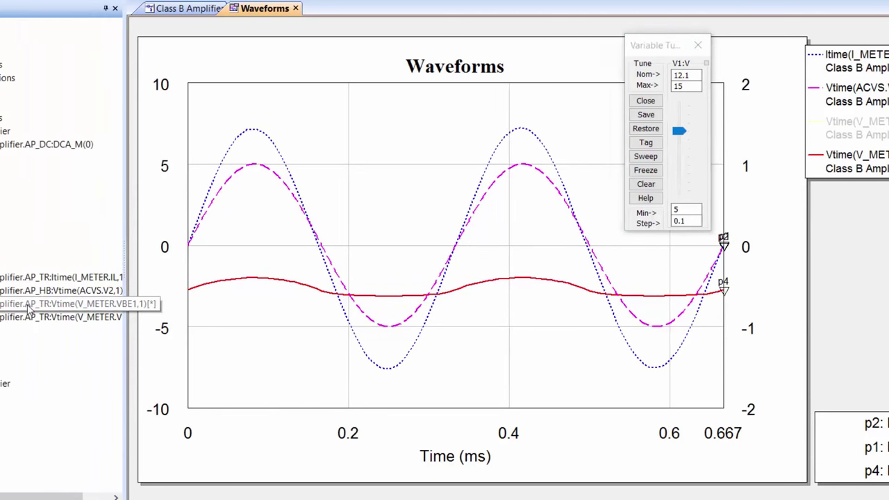
Re-enable the V_METER.VBE1 measurement of the Waveforms graph.
{"action": "right_click", "coordinate": [140, 306]}
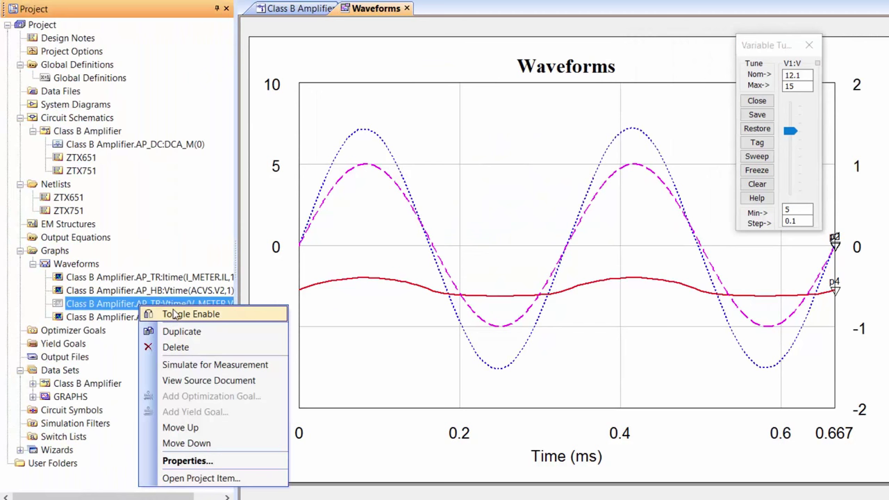
{"action": "left_click", "coordinate": [174, 315]}
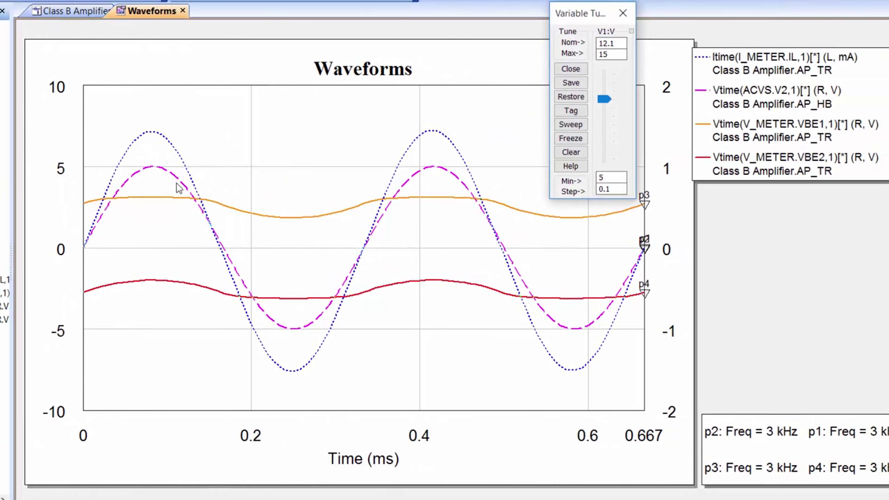
{"action": "left_click", "coordinate": [87, 208]}
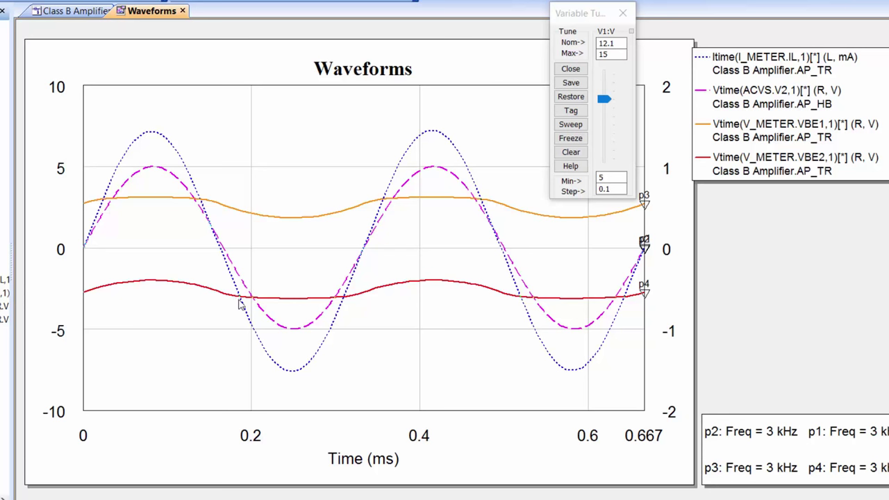
Add a Vtime voltage measurement of M_PROBE.VL to the Waveforms graph using the APLAC Trans simulator.
{"action": "right_click", "coordinate": [276, 244]}
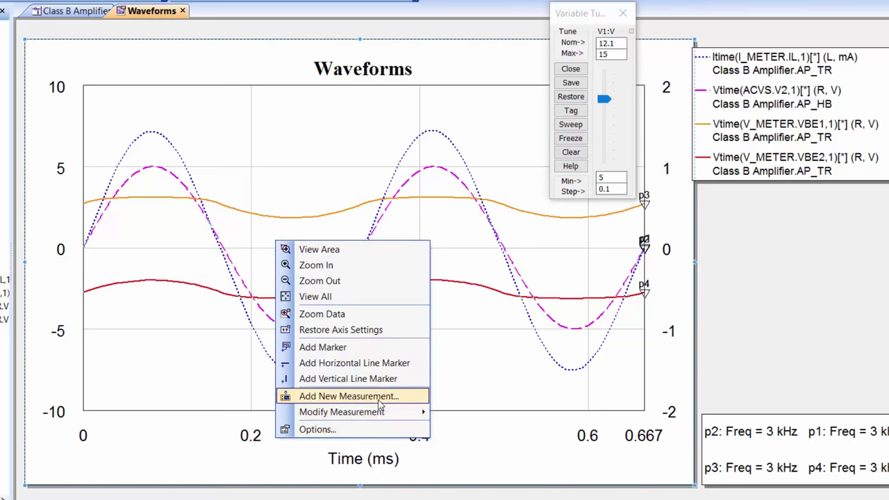
{"action": "left_click", "coordinate": [347, 395]}
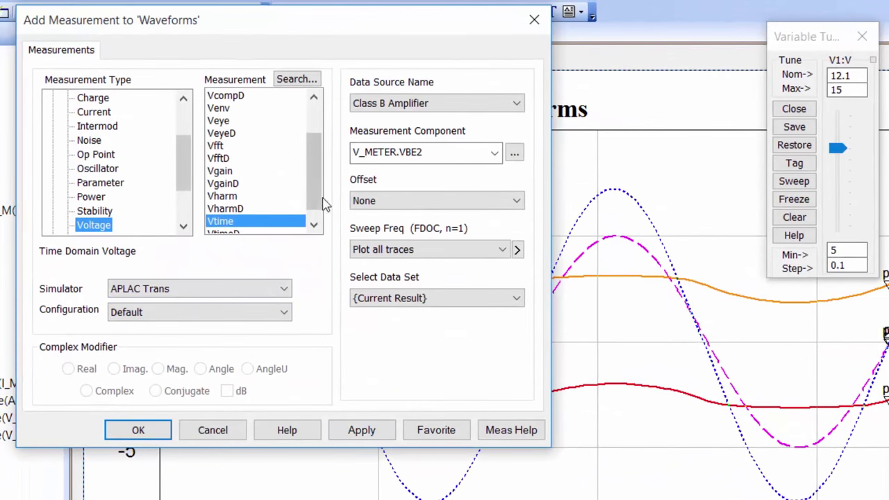
{"action": "left_click", "coordinate": [495, 155]}
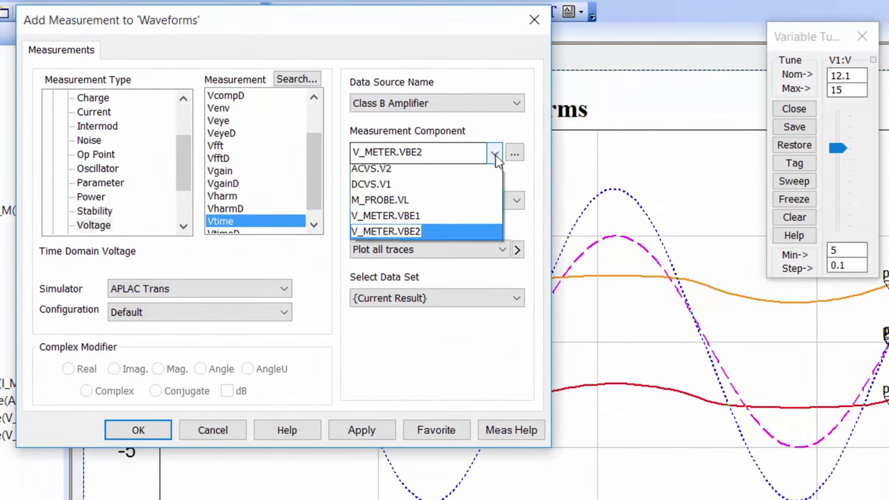
{"action": "left_click", "coordinate": [460, 202]}
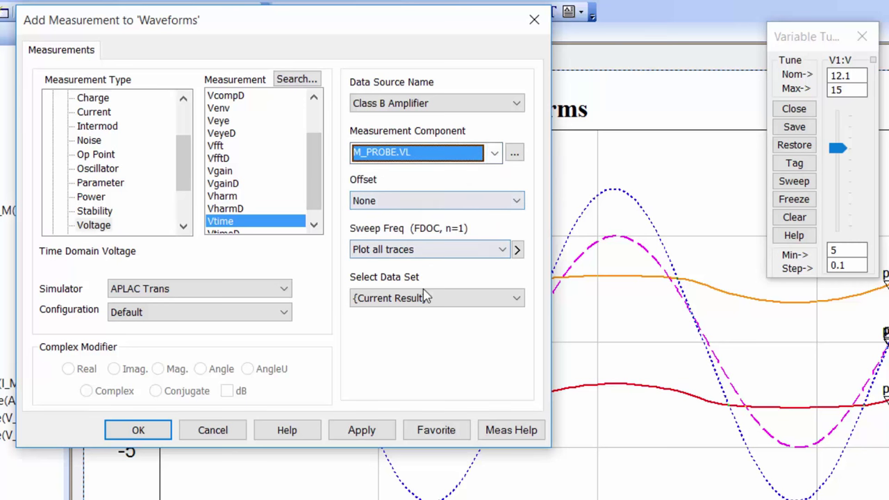
{"action": "left_click", "coordinate": [361, 430]}
{"action": "left_click", "coordinate": [139, 431]}
Assign the M_PROBE.VL voltage measurement to the Right 1 axis in the Waveforms plot options.
{"action": "right_click", "coordinate": [442, 253]}
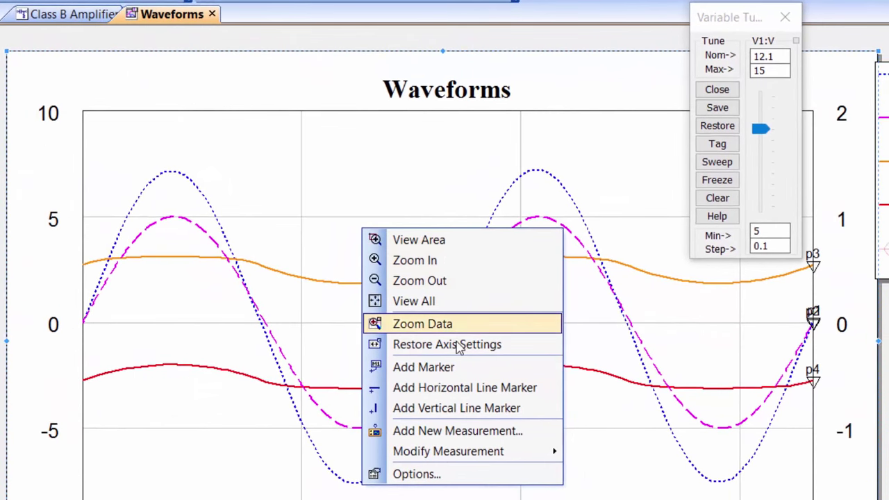
{"action": "left_click", "coordinate": [486, 474]}
{"action": "left_click", "coordinate": [734, 155]}
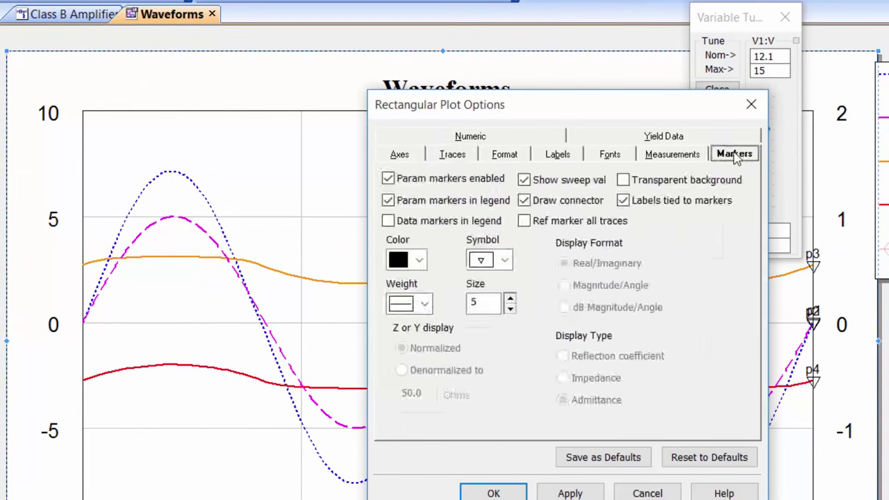
{"action": "left_click", "coordinate": [671, 154]}
{"action": "left_click", "coordinate": [555, 246]}
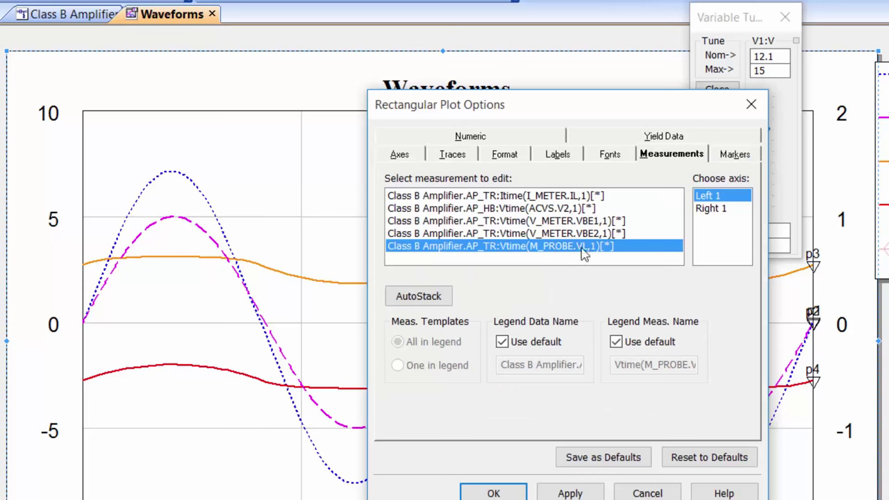
{"action": "left_click", "coordinate": [719, 209]}
{"action": "left_click", "coordinate": [508, 492]}
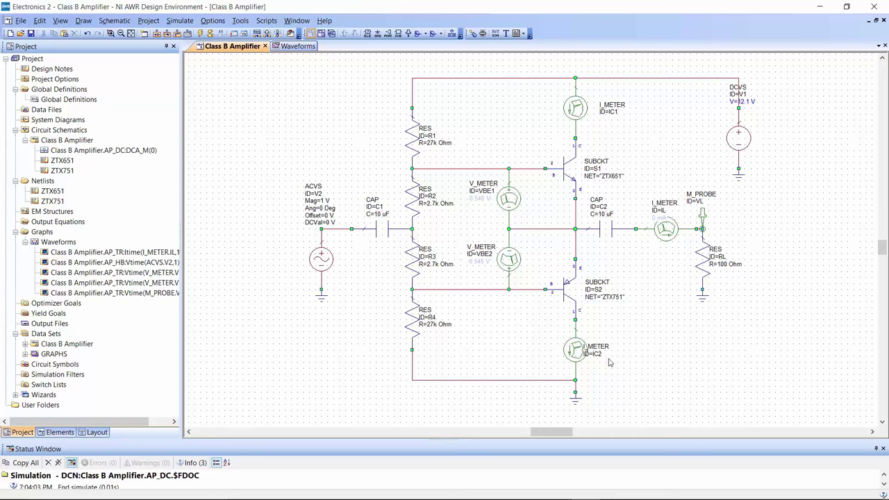
Shift the IC2 current meter's label clear of its symbol in the schematic.
{"action": "left_click_drag", "start_coordinate": [597, 350], "coordinate": [614, 350]}
{"action": "left_click", "coordinate": [652, 336]}
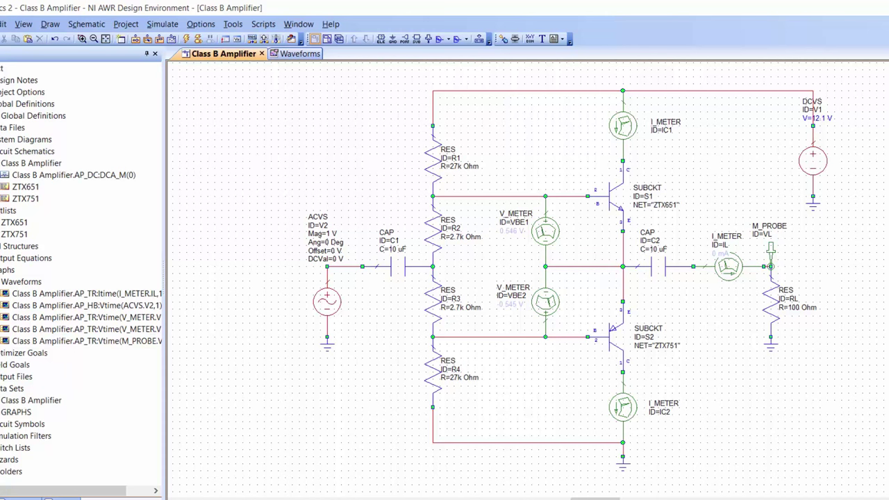
Create a new rectangular graph named Currents.
{"action": "right_click", "coordinate": [6, 271]}
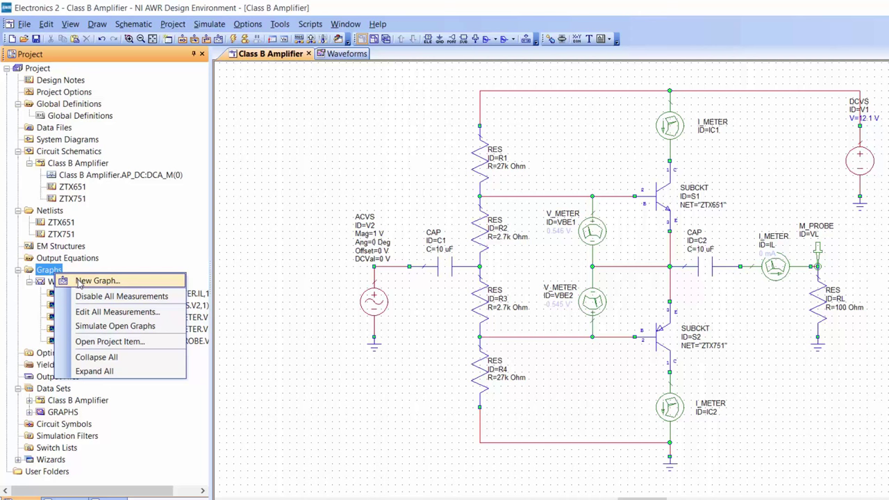
{"action": "left_click", "coordinate": [97, 280]}
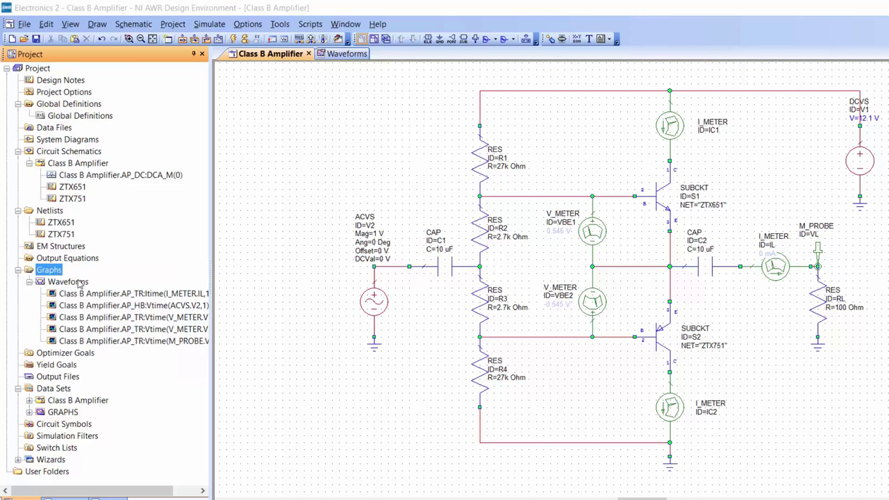
{"action": "type", "text": "Currents"}
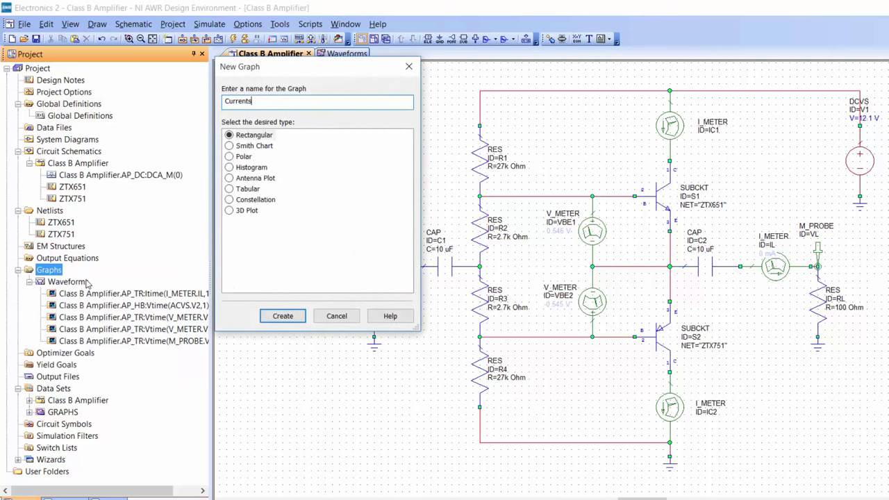
{"action": "key", "text": "Return"}
Add an Itime current measurement of I_METER.IC1 to the Currents graph, picking the meter from the schematic.
{"action": "right_click", "coordinate": [385, 158]}
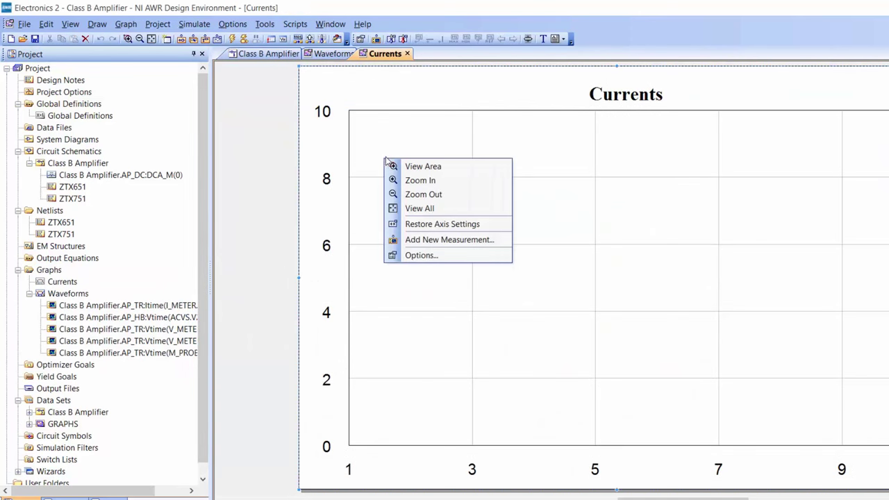
{"action": "left_click", "coordinate": [441, 241]}
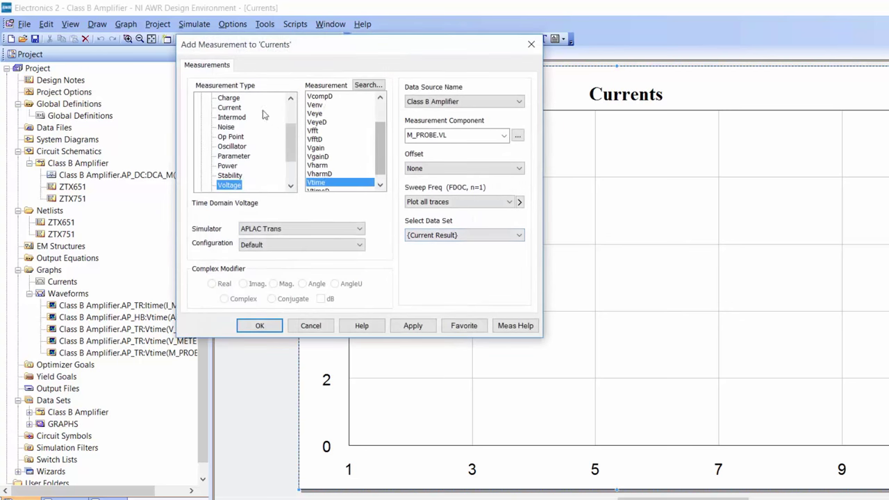
{"action": "left_click", "coordinate": [236, 107]}
{"action": "left_click_drag", "start_coordinate": [382, 139], "coordinate": [382, 173]}
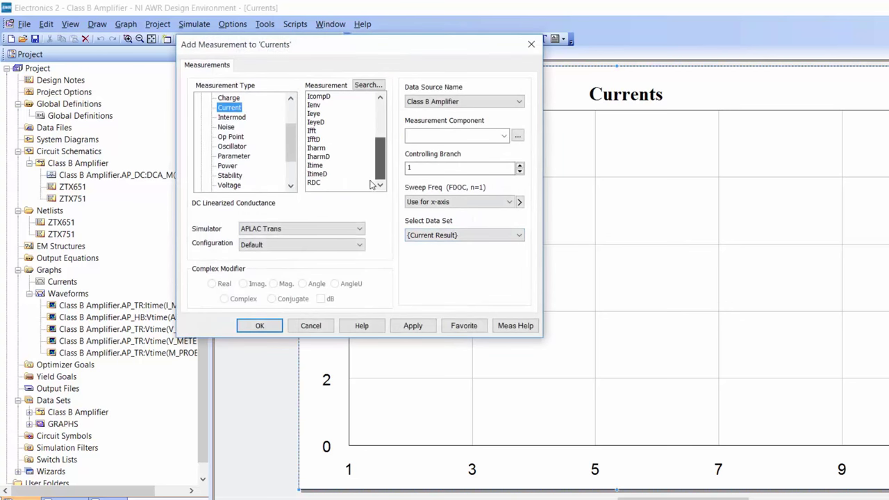
{"action": "left_click", "coordinate": [317, 165]}
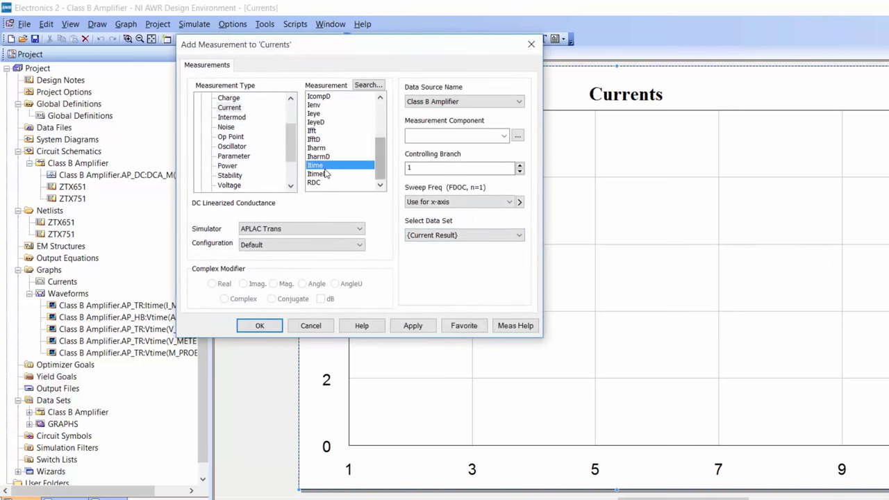
{"action": "left_click", "coordinate": [518, 136]}
{"action": "left_click", "coordinate": [571, 158]}
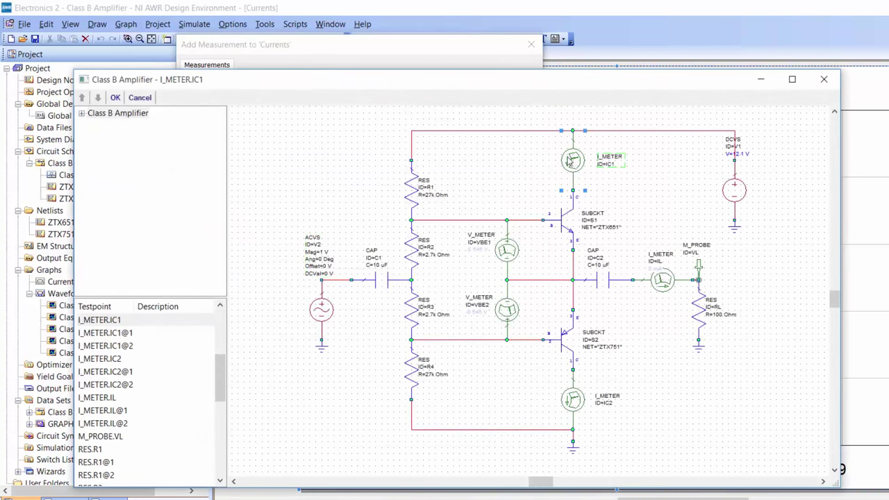
{"action": "left_click", "coordinate": [115, 97]}
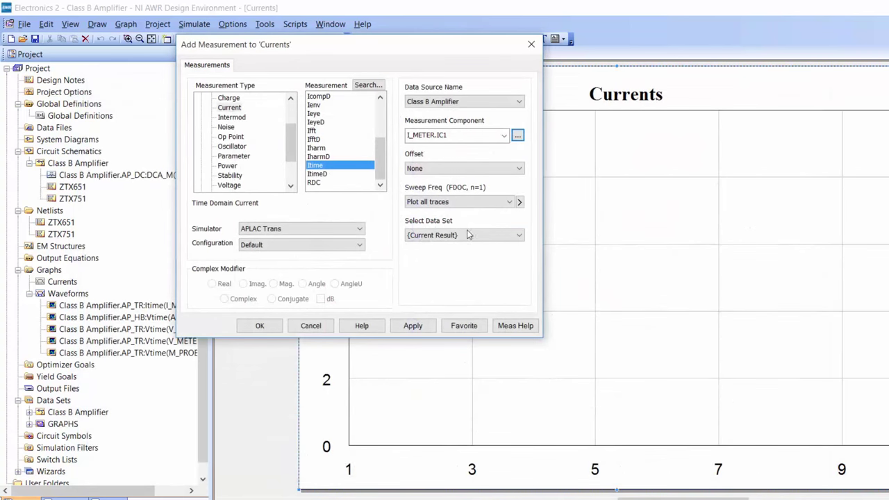
{"action": "left_click", "coordinate": [412, 325]}
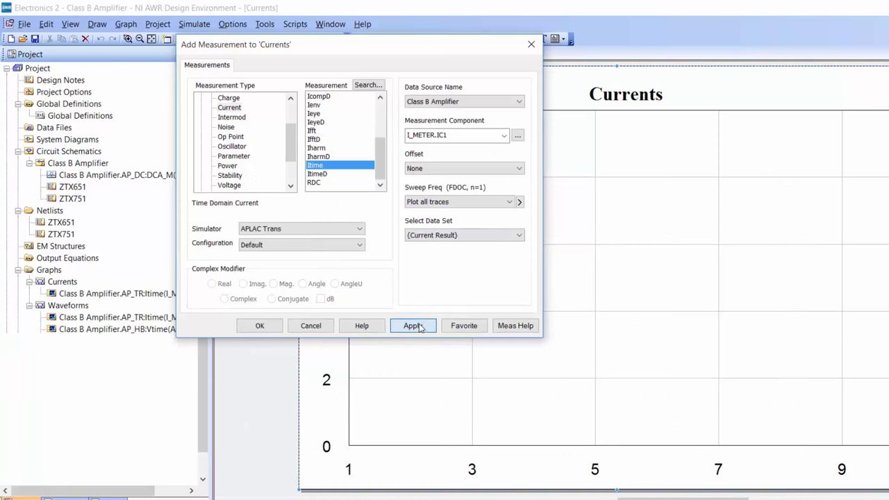
Add an Itime current measurement of I_METER.IC2 to the Currents graph, picking the meter from the schematic.
{"action": "left_click", "coordinate": [517, 136]}
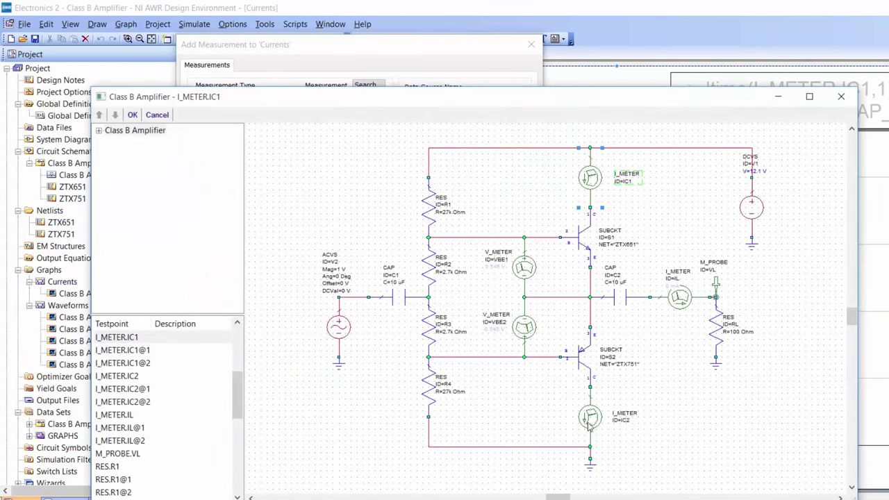
{"action": "left_click", "coordinate": [589, 420]}
{"action": "left_click", "coordinate": [132, 114]}
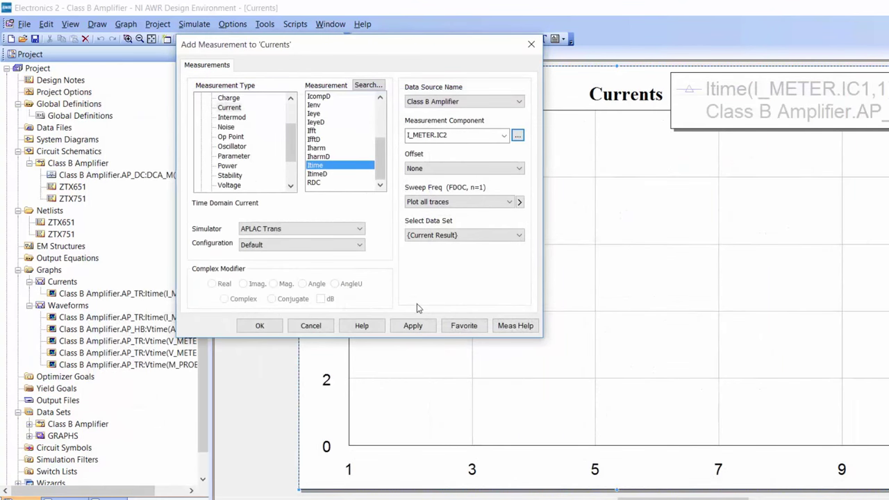
{"action": "left_click", "coordinate": [419, 331]}
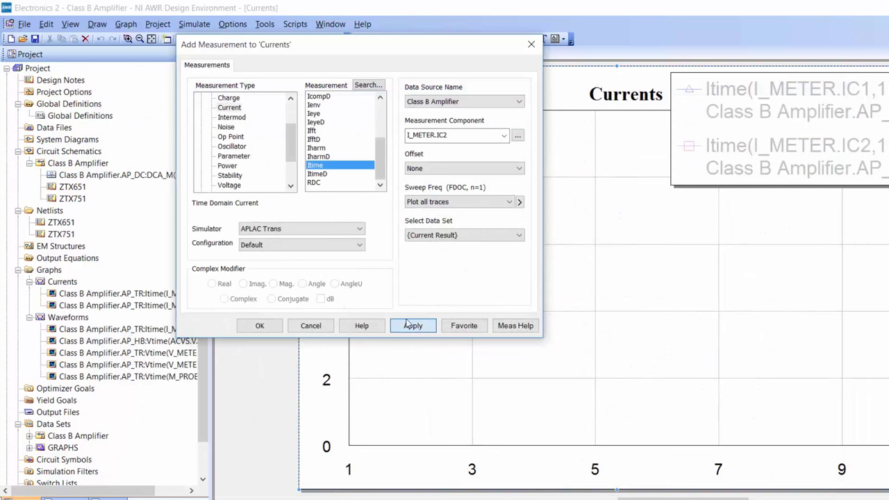
Add an Itime current measurement of I_METER.IL to the Currents graph and run the simulation.
{"action": "left_click", "coordinate": [504, 136]}
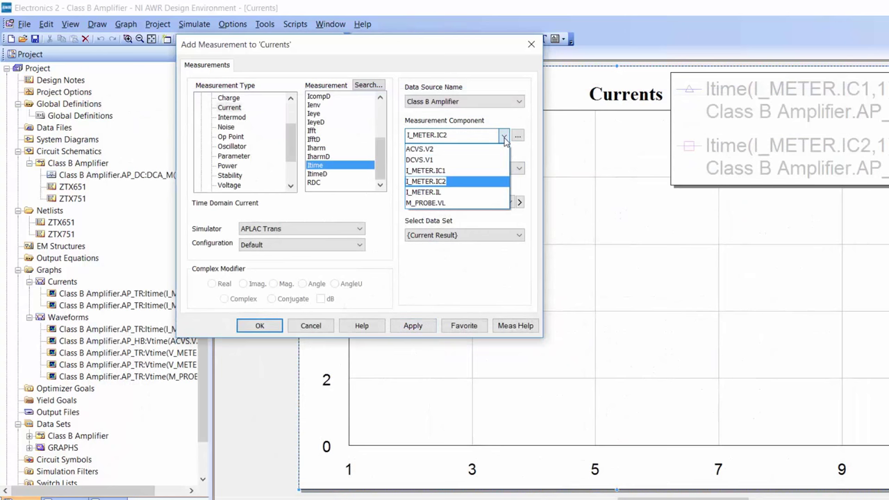
{"action": "left_click", "coordinate": [485, 190]}
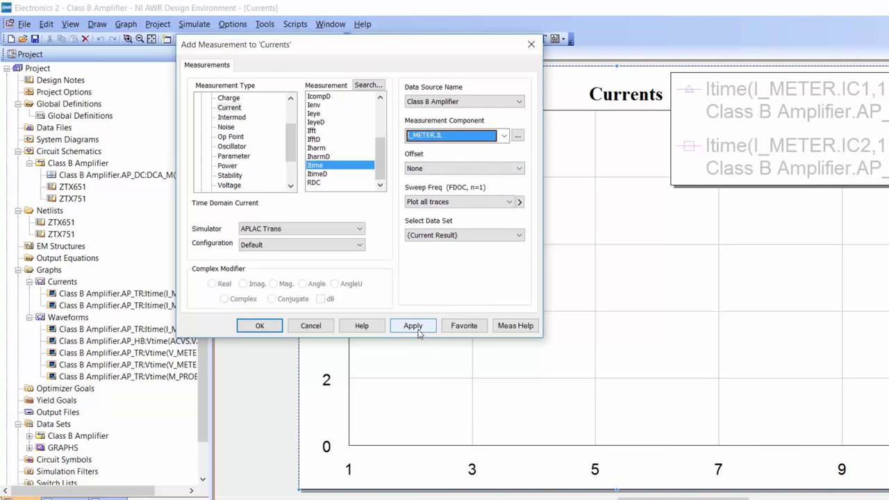
{"action": "left_click", "coordinate": [259, 325]}
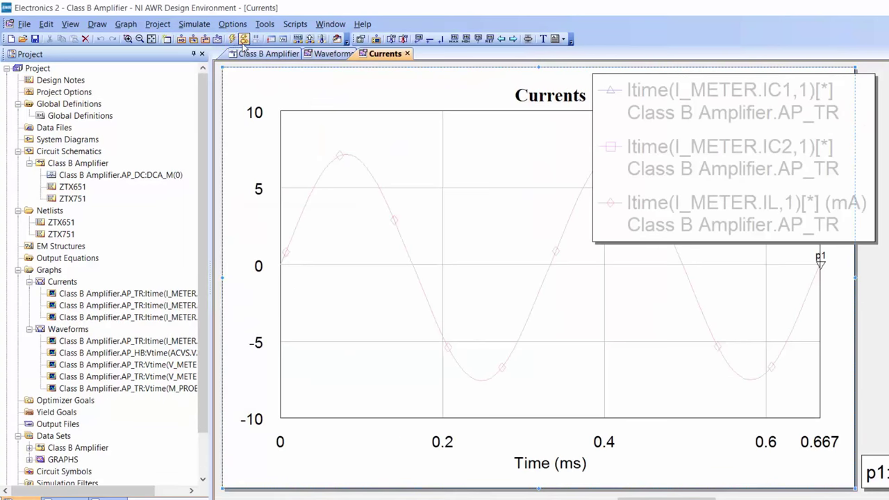
{"action": "left_click", "coordinate": [239, 39]}
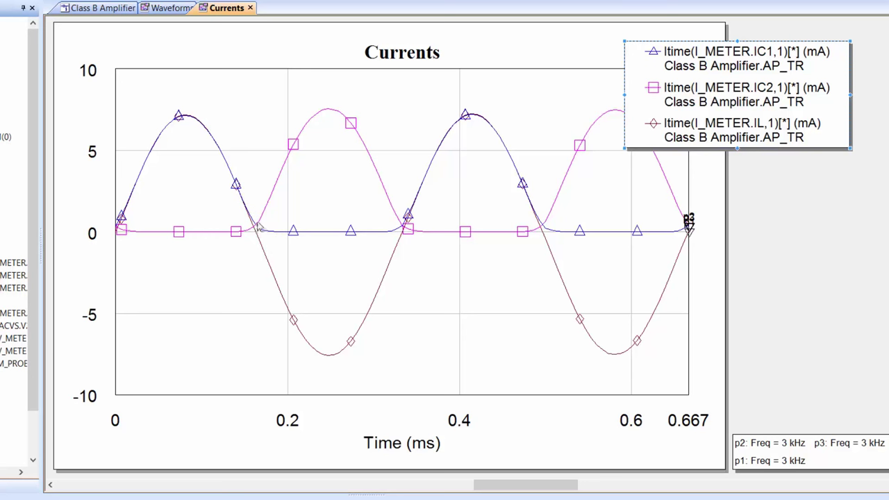
Give the I_METER.IL trace in the Currents graph a heavier line weight through the plot options.
{"action": "left_click", "coordinate": [329, 282]}
{"action": "right_click", "coordinate": [329, 282]}
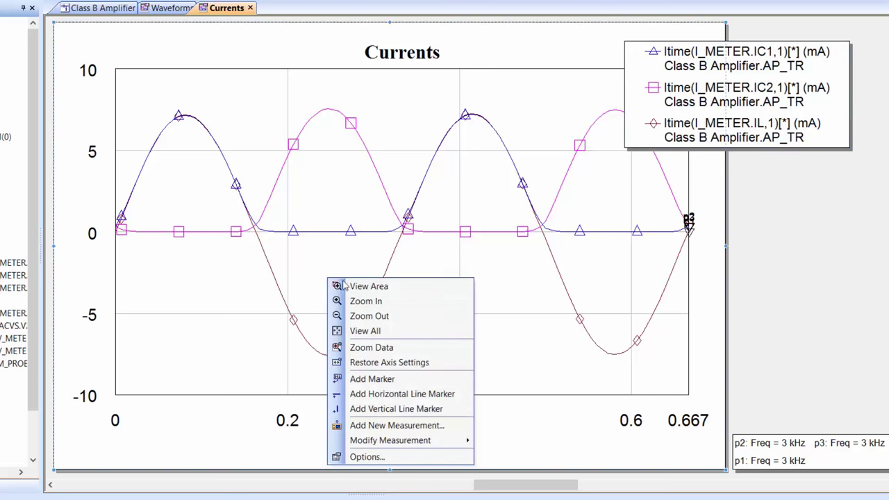
{"action": "left_click", "coordinate": [366, 456]}
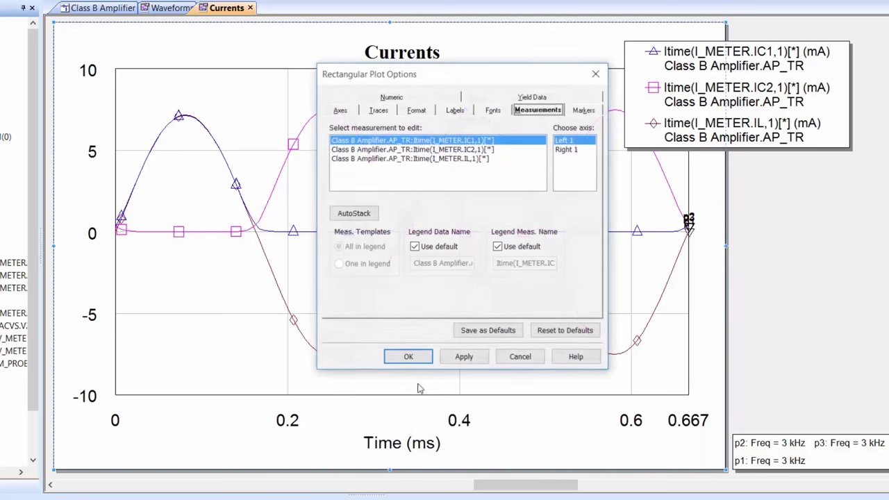
{"action": "left_click", "coordinate": [378, 110]}
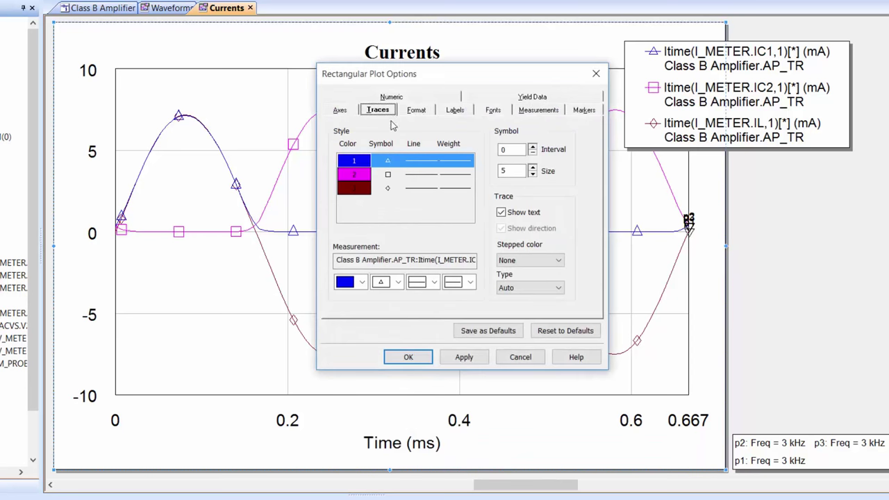
{"action": "left_click", "coordinate": [376, 189]}
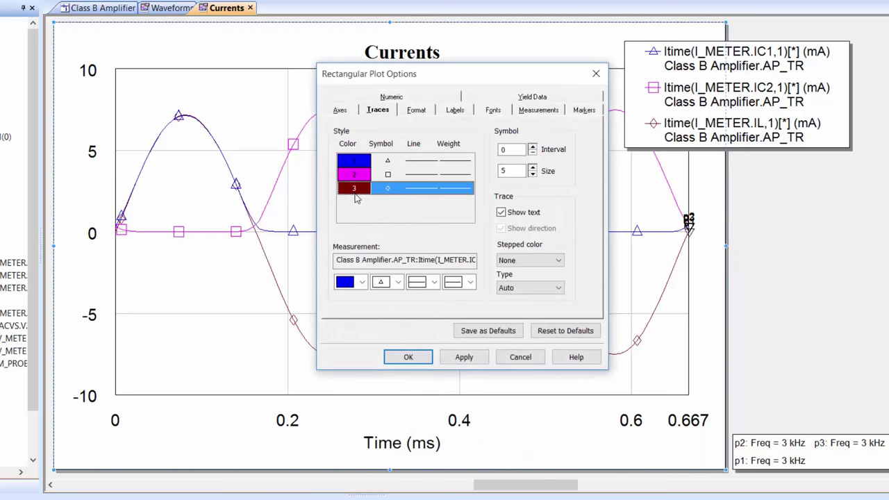
{"action": "left_click", "coordinate": [459, 282]}
{"action": "left_click", "coordinate": [458, 318]}
{"action": "left_click", "coordinate": [463, 357]}
{"action": "key", "text": "Escape"}
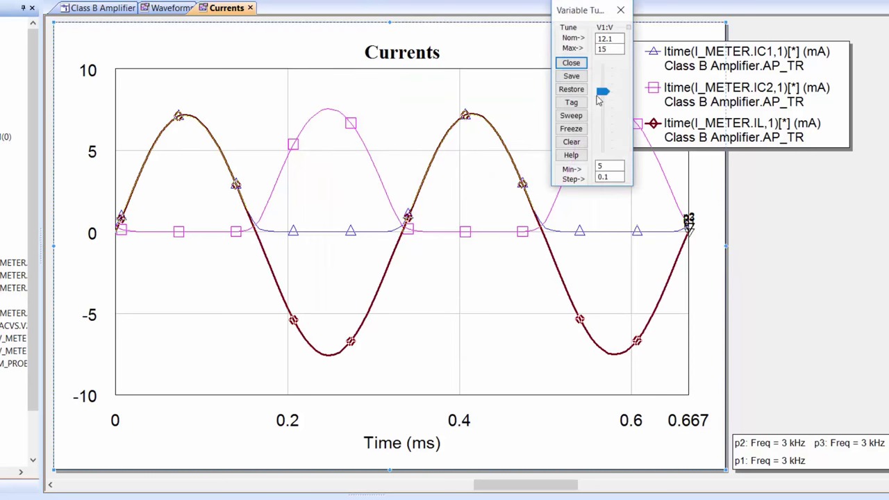
Tune the V1 supply voltage down to 5.5 V with the Currents graph in view.
{"action": "left_click_drag", "start_coordinate": [602, 93], "coordinate": [603, 148]}
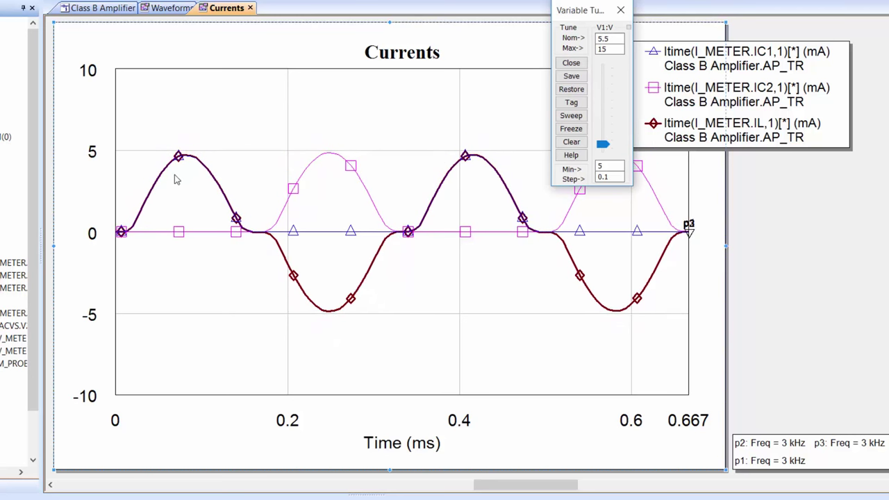